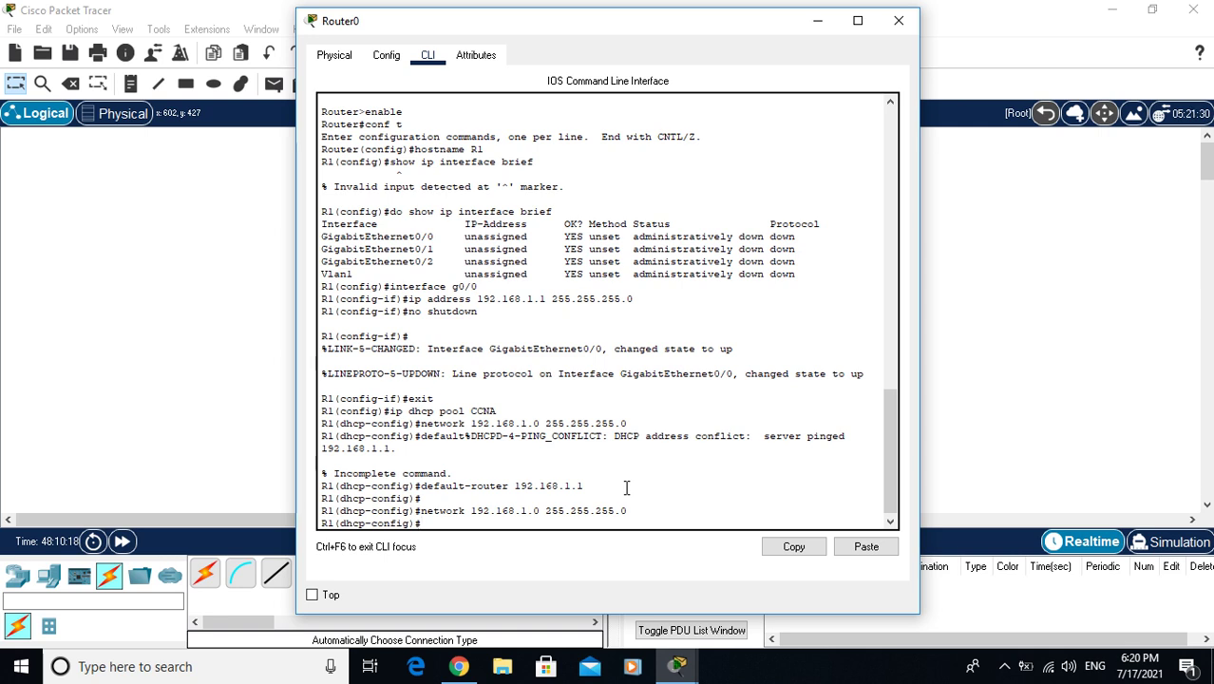
Exit R1's dhcp-config and global configuration modes, then close the router window
text(exit)
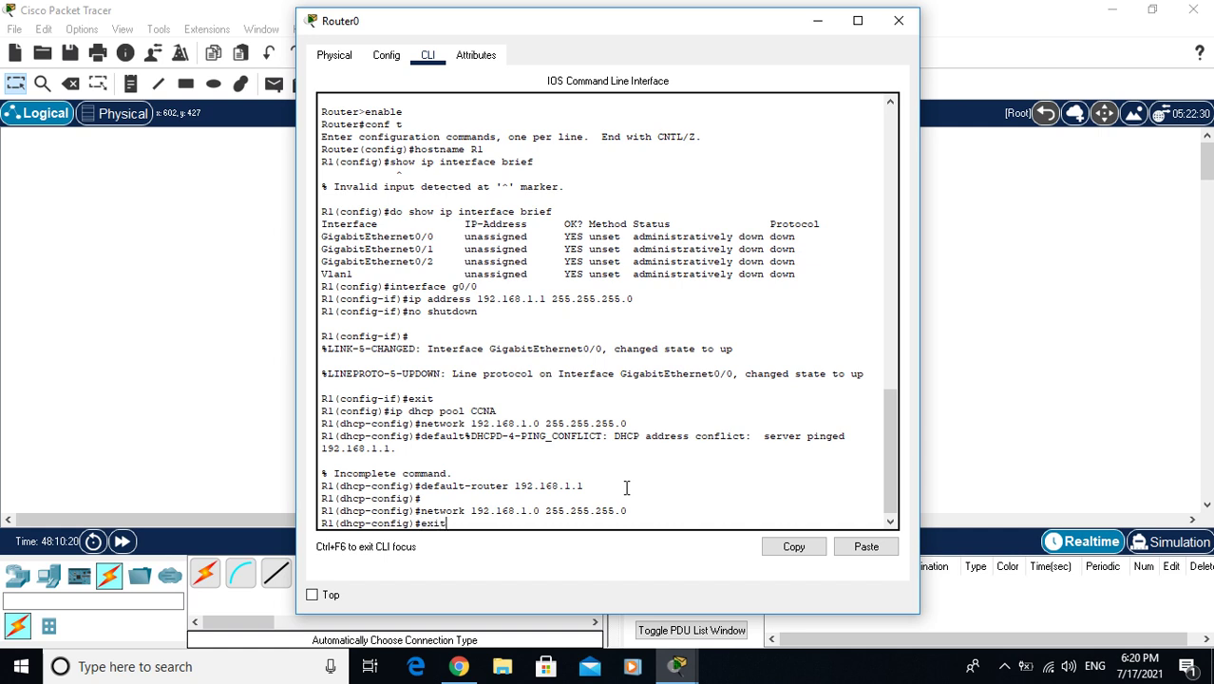
key(Return)
text(ex)
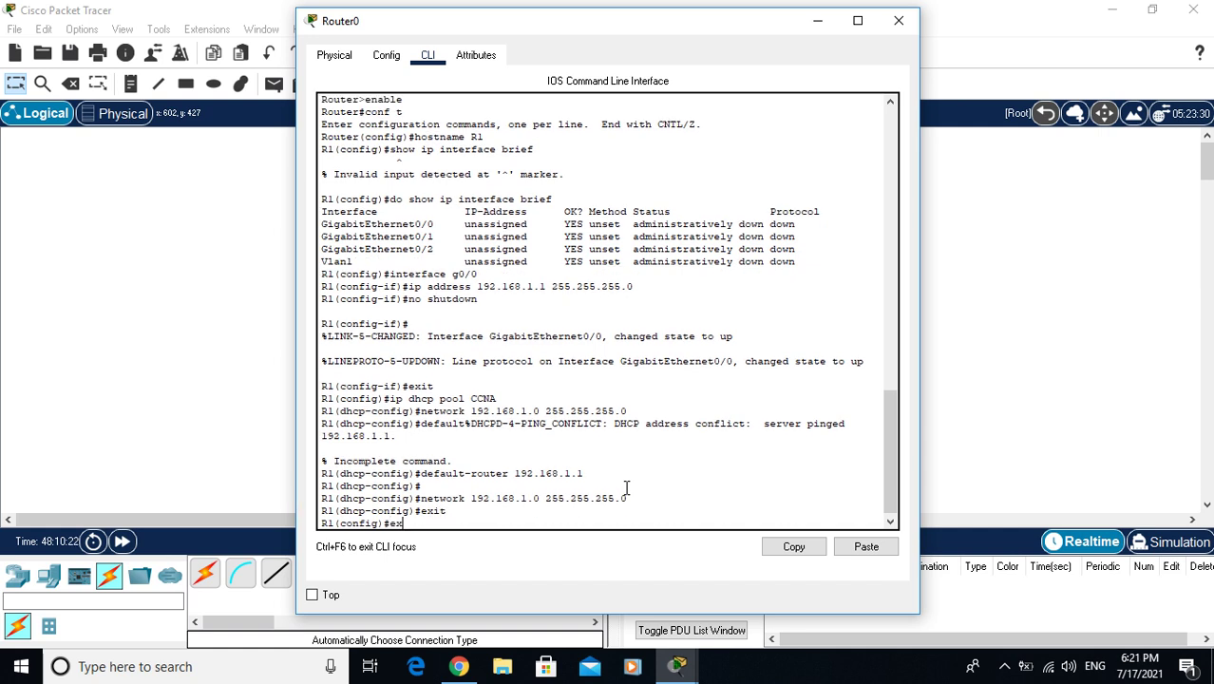
text(it)
key(Return)
key(Return)
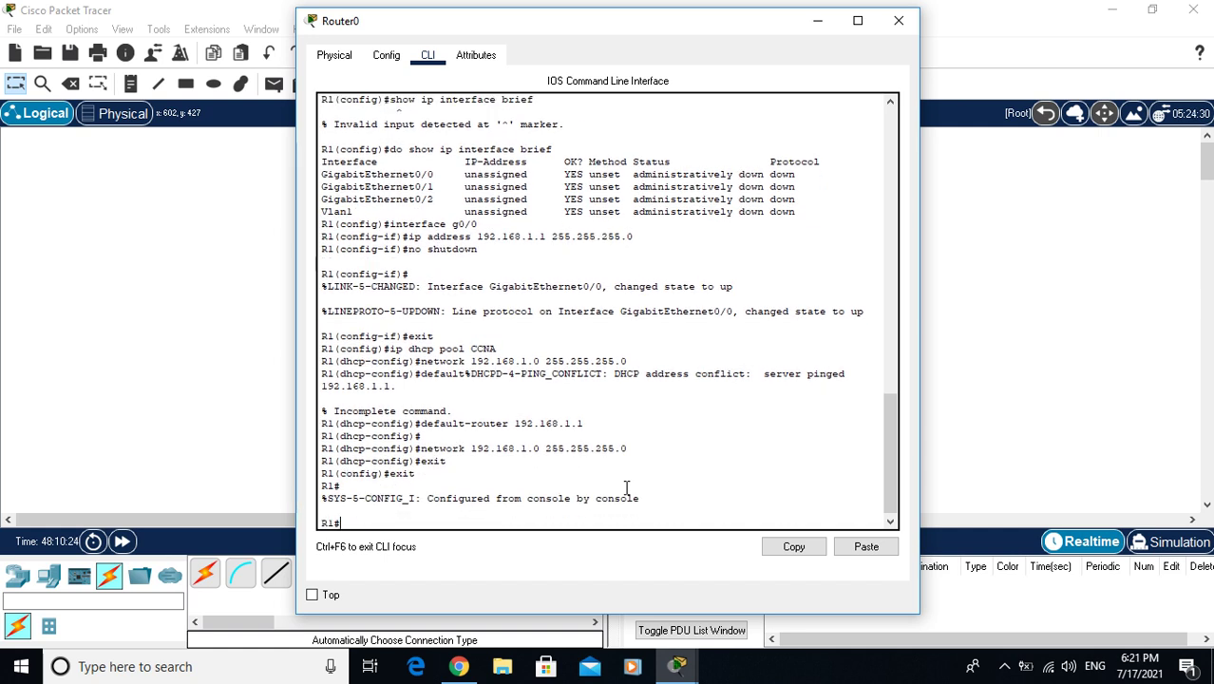
click(898, 21)
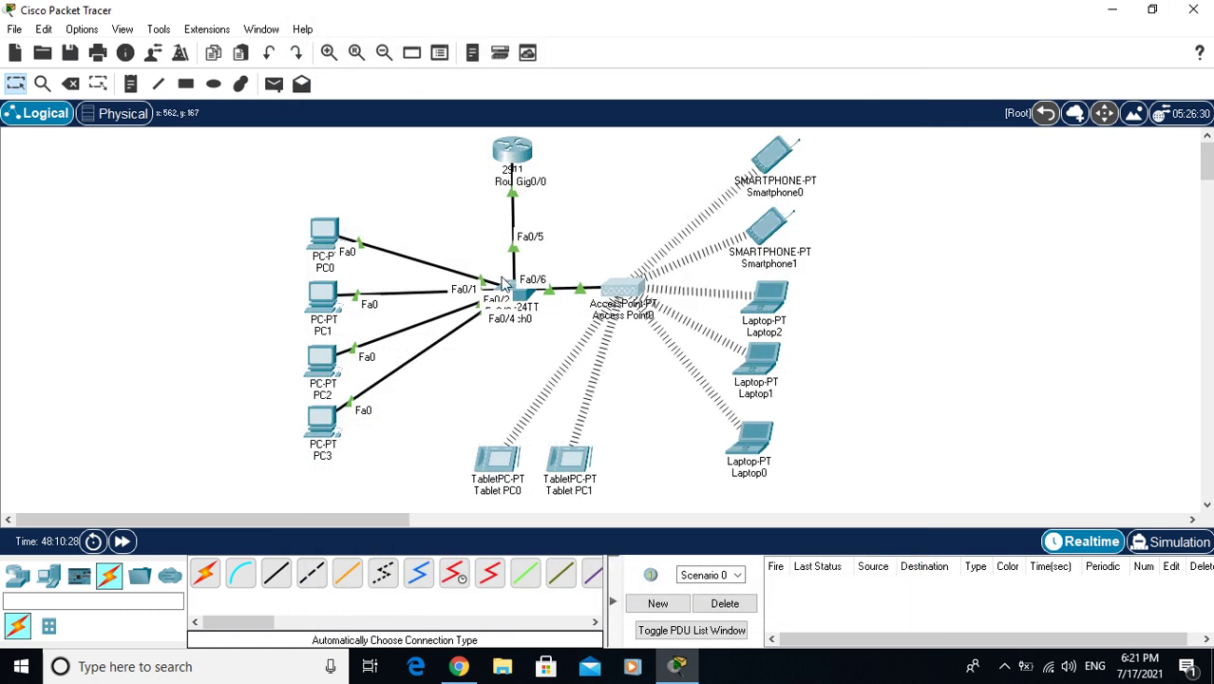
Switch PC0's IP configuration to DHCP
click(325, 237)
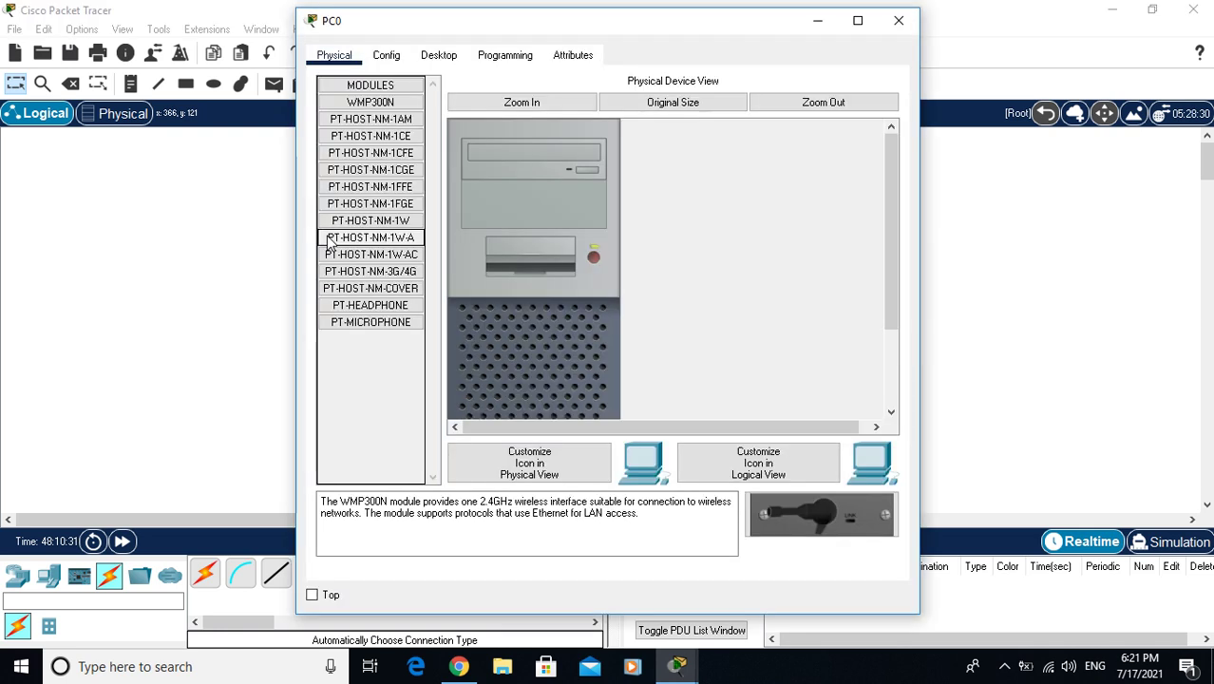
click(436, 57)
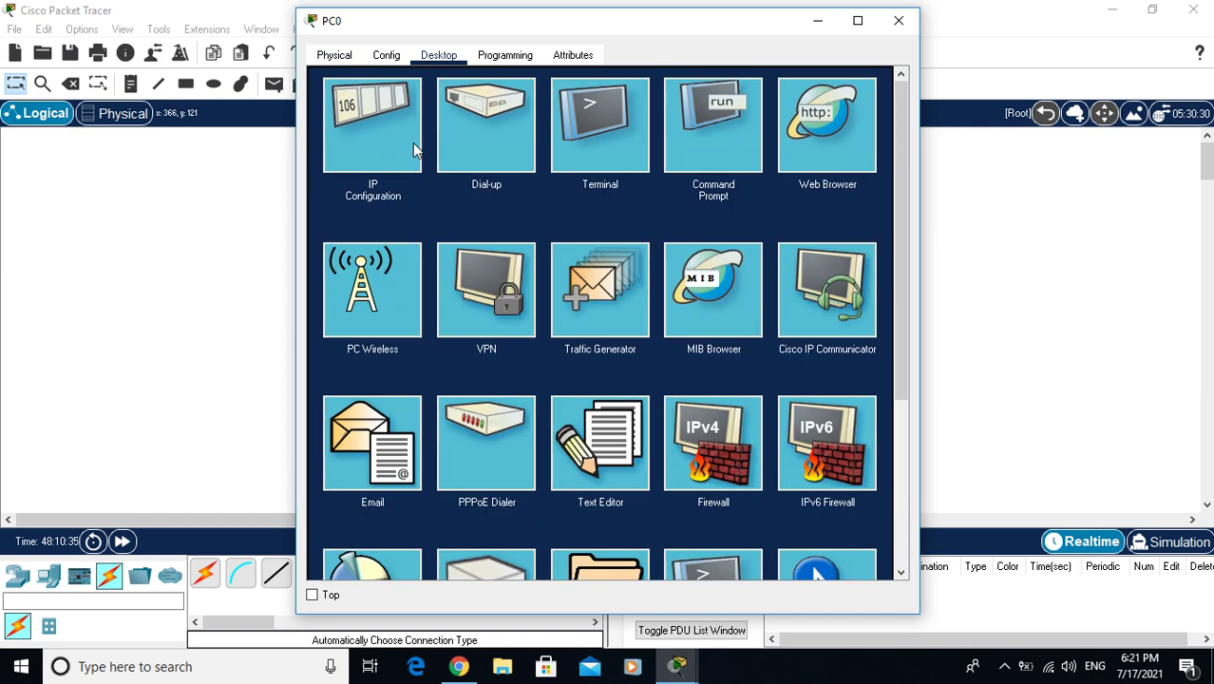
click(367, 148)
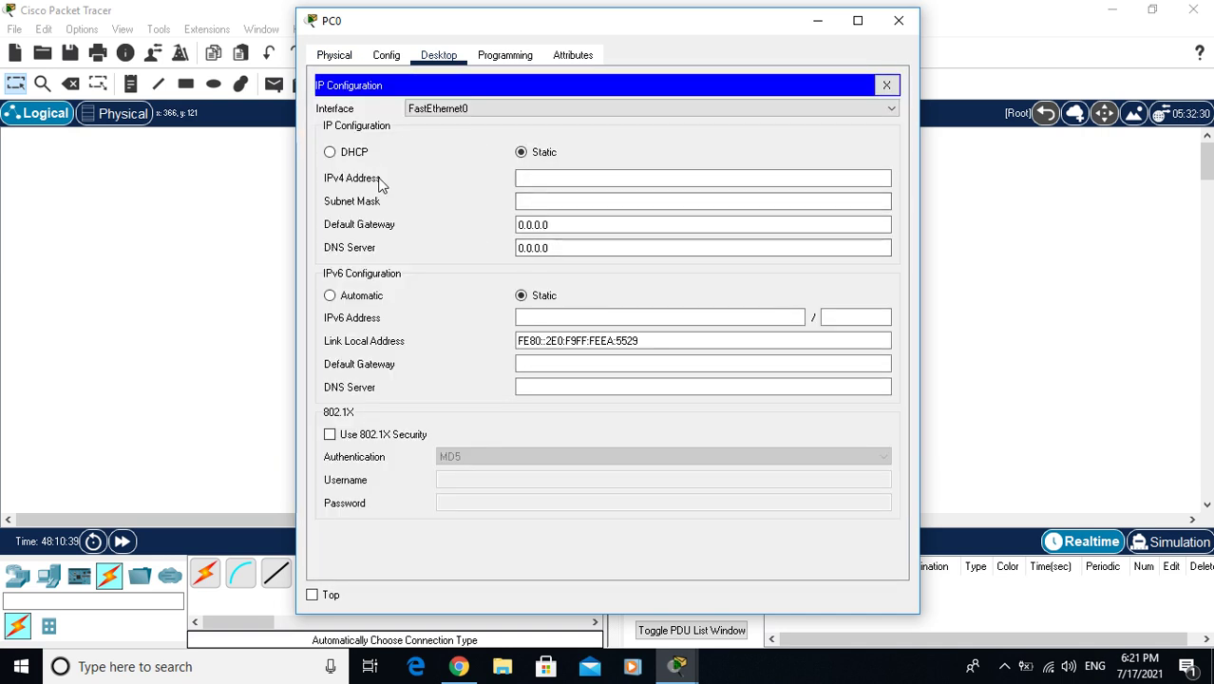
click(330, 153)
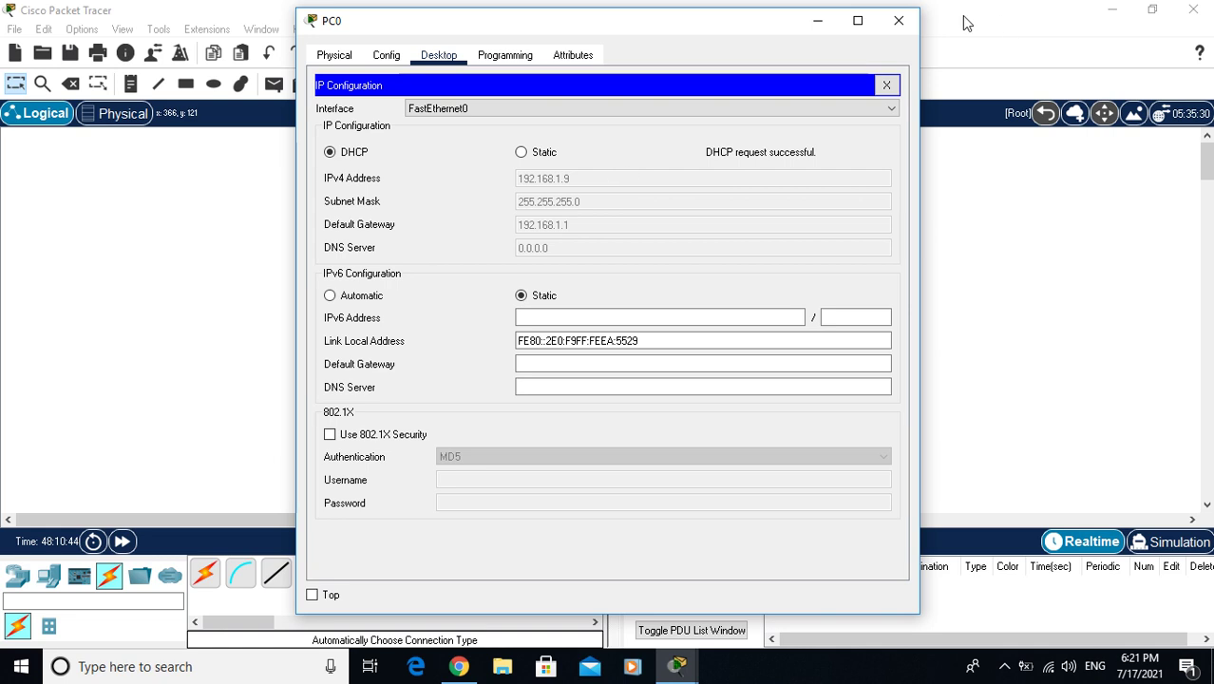
click(896, 20)
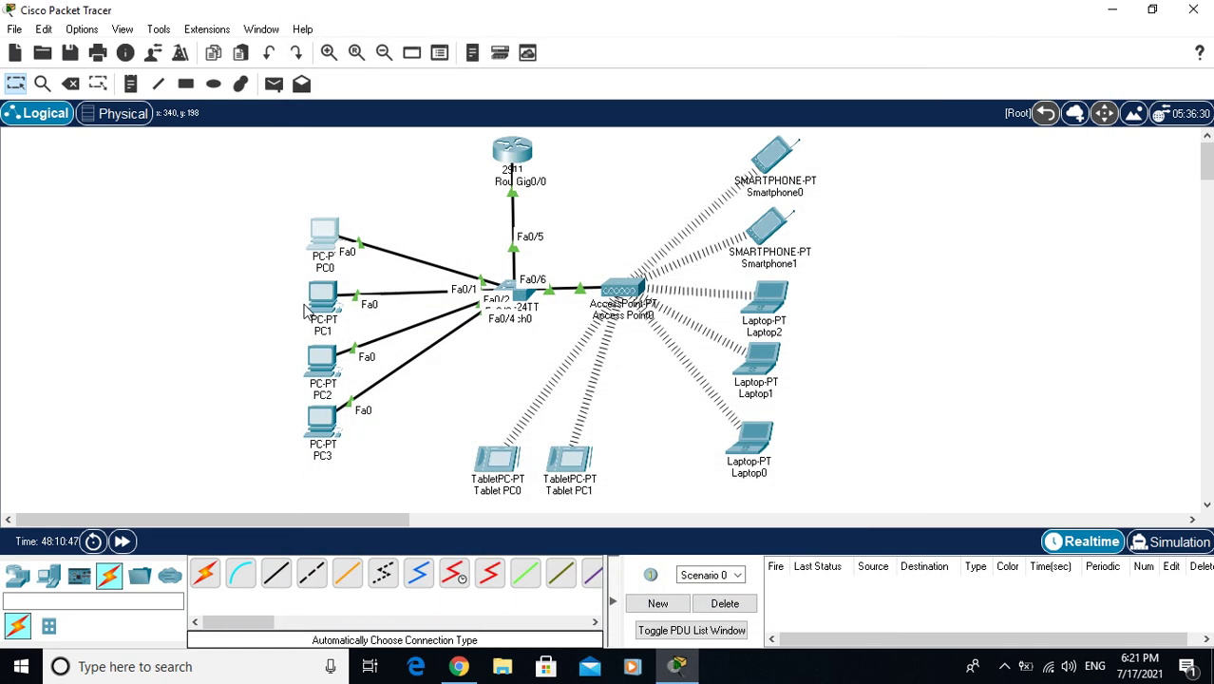
Switch PC1's IP configuration to DHCP
click(330, 309)
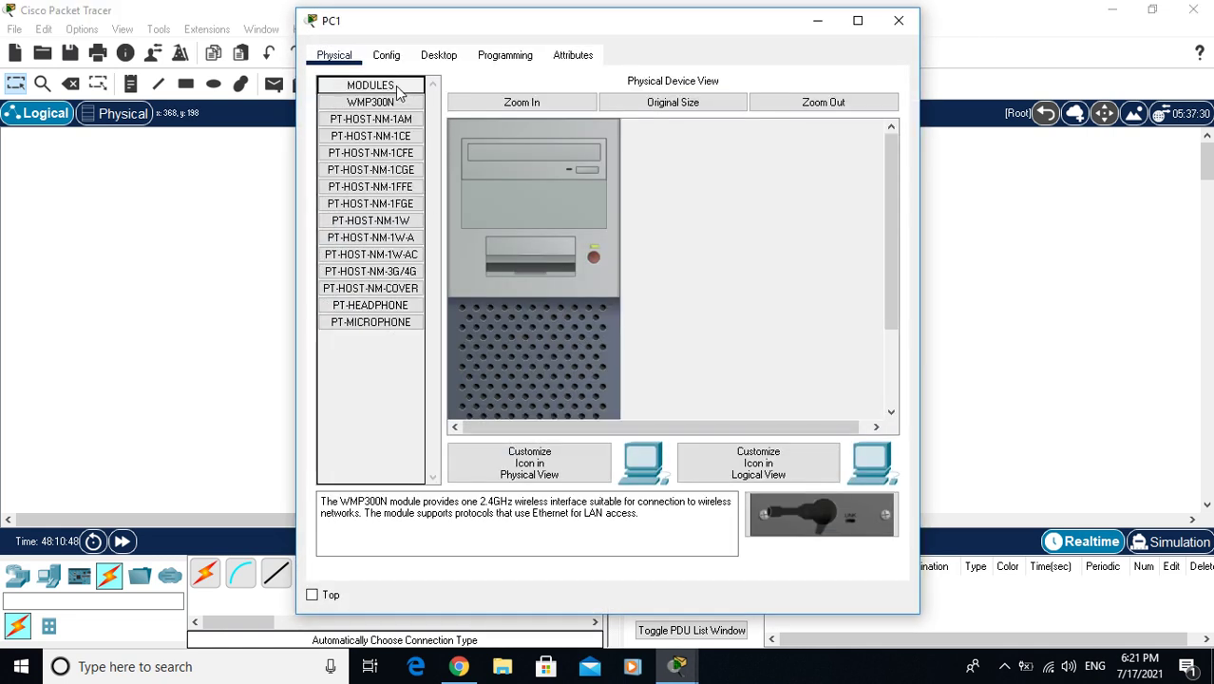
click(447, 57)
click(374, 159)
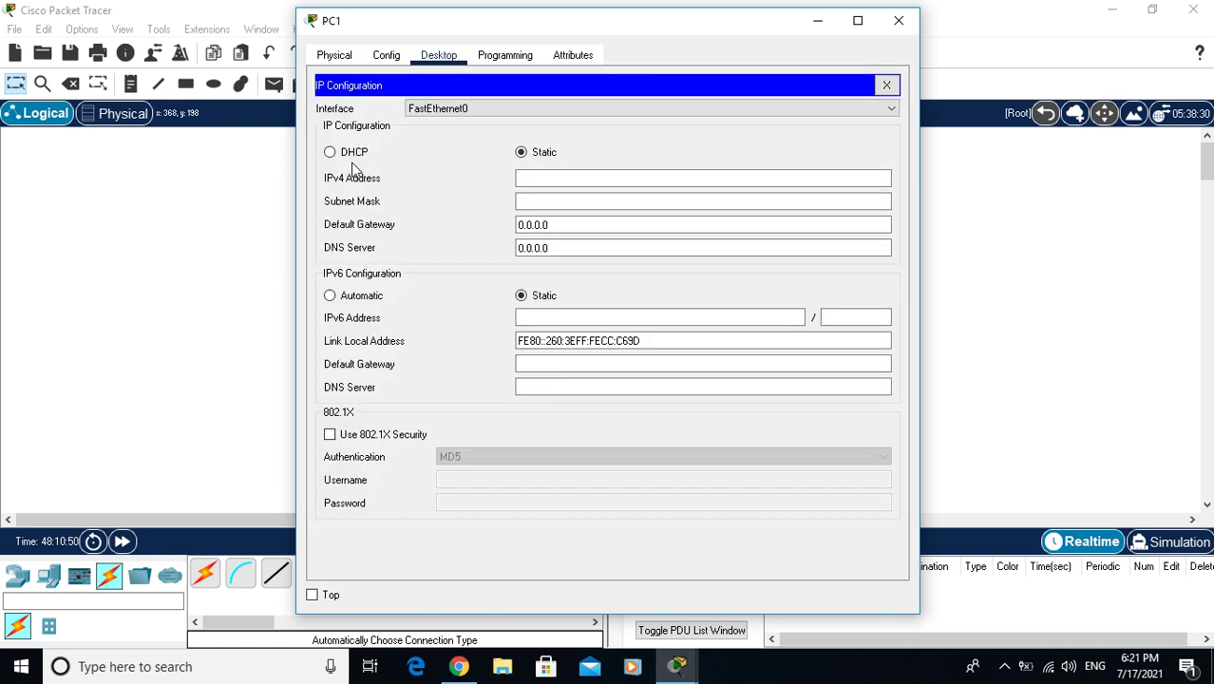
click(354, 154)
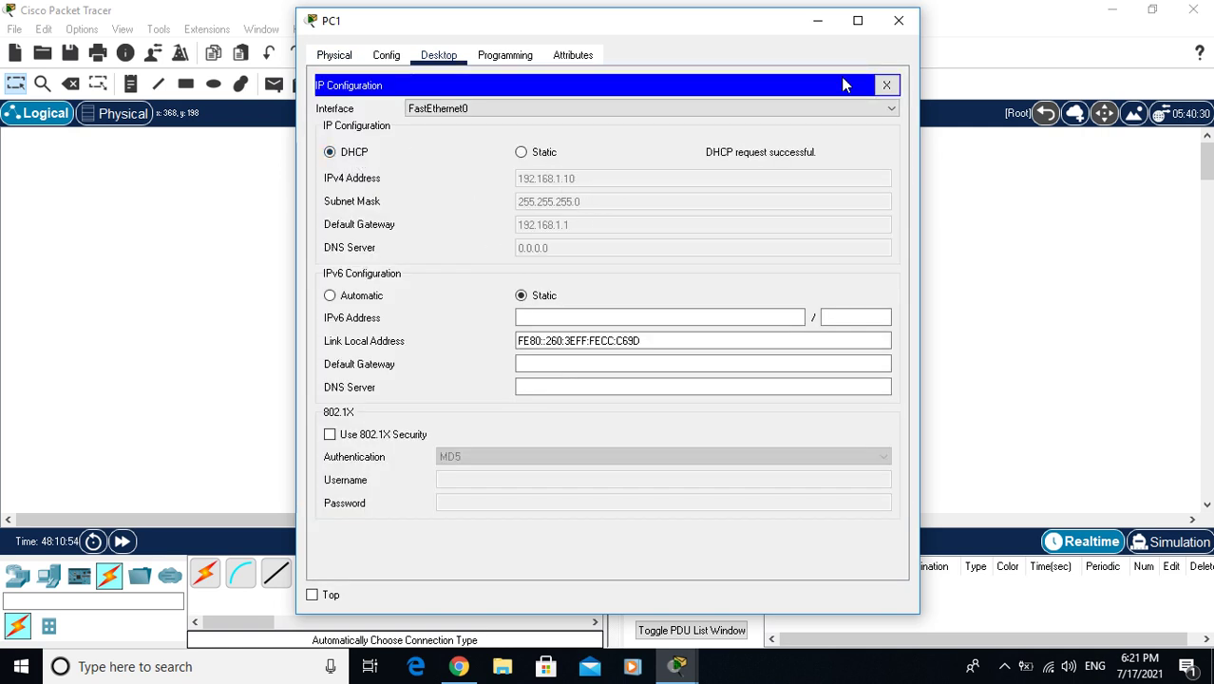
click(896, 22)
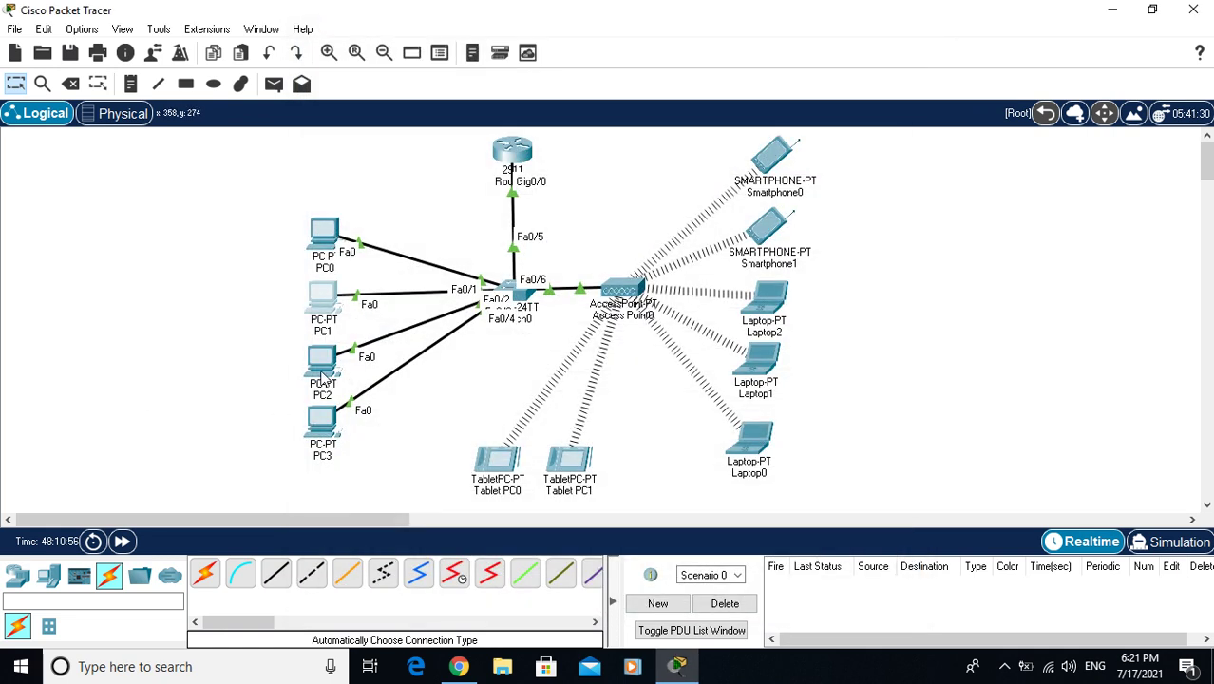
Switch PC2's IP configuration to DHCP
click(323, 372)
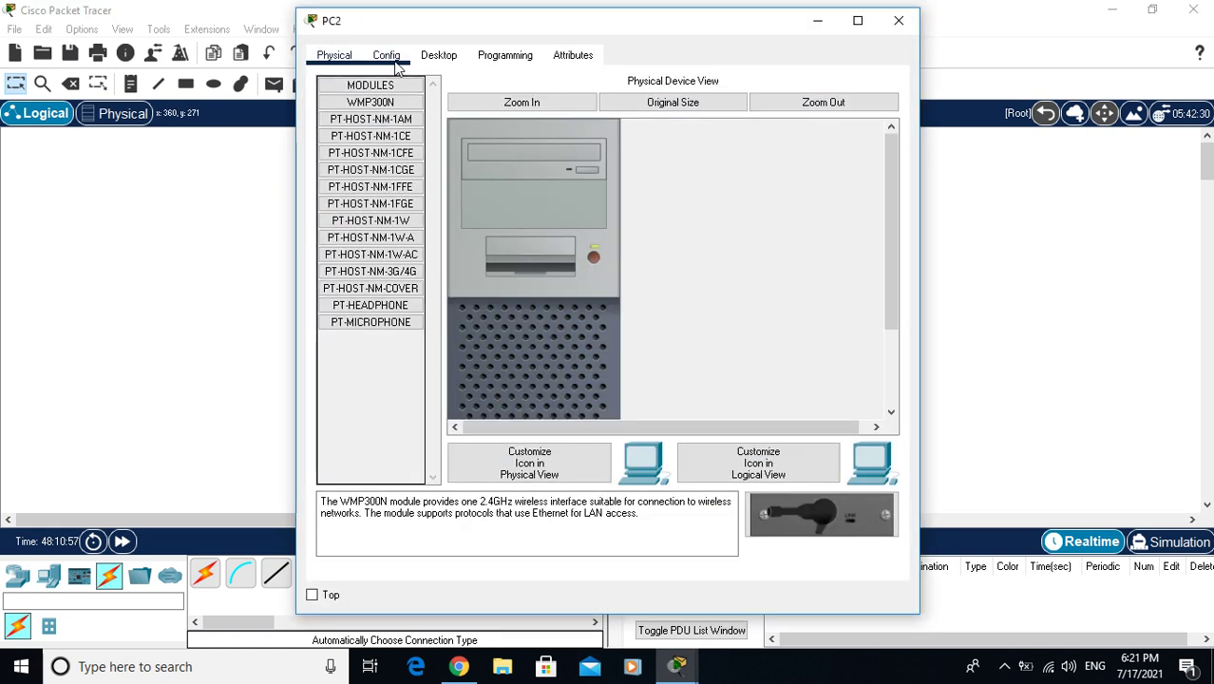
click(440, 57)
click(378, 128)
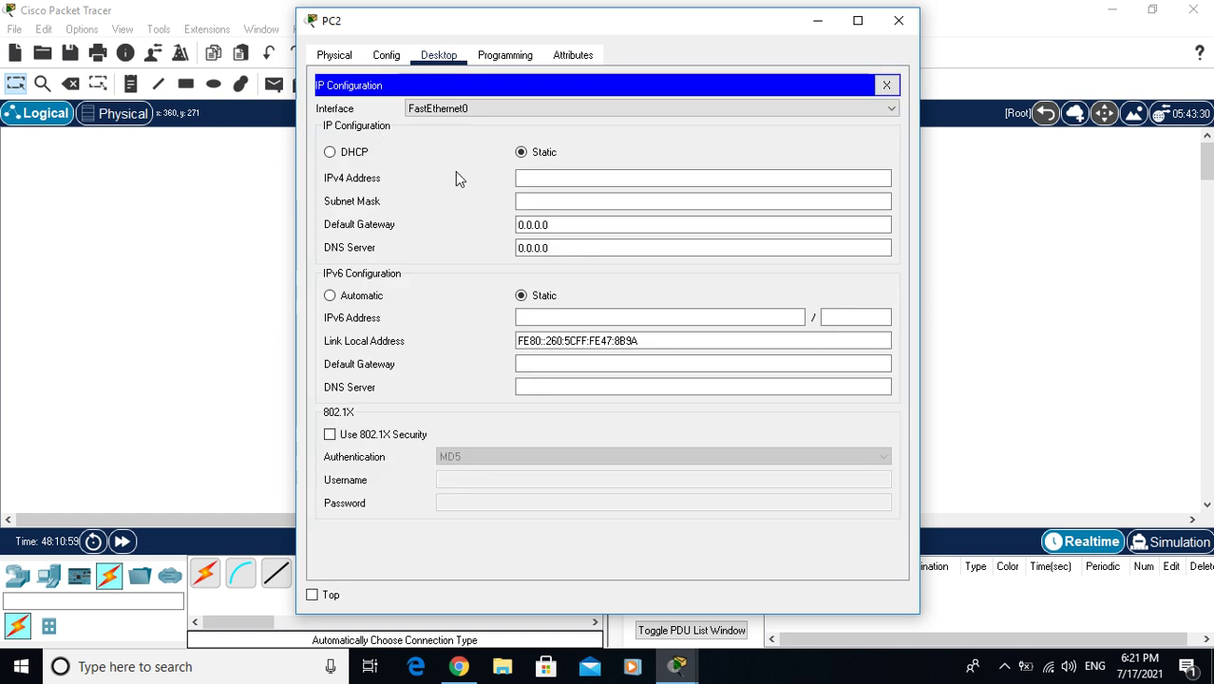
click(356, 155)
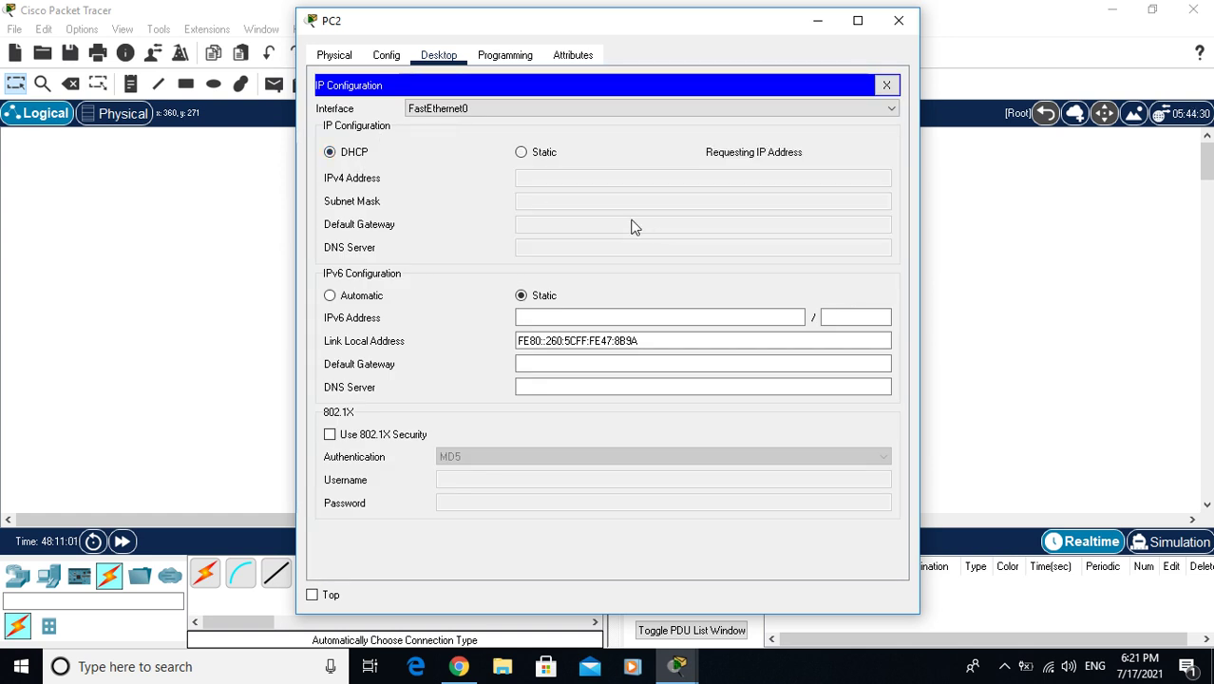
click(899, 20)
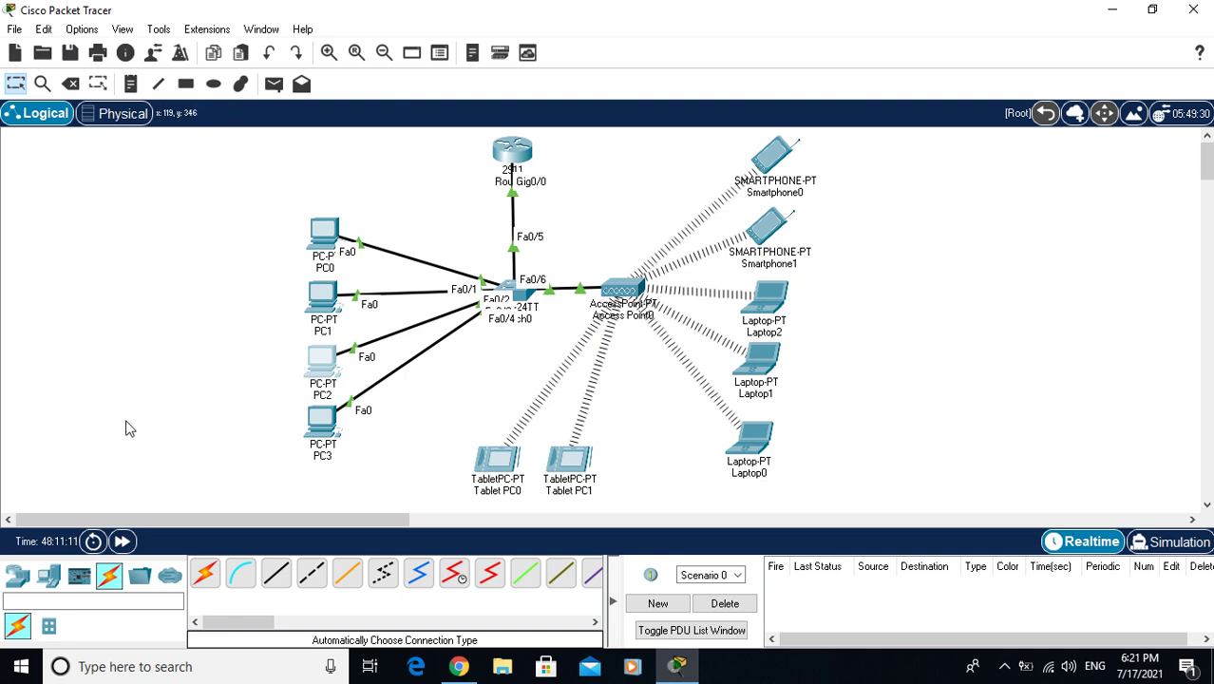
Switch PC3's IP configuration to DHCP
click(319, 427)
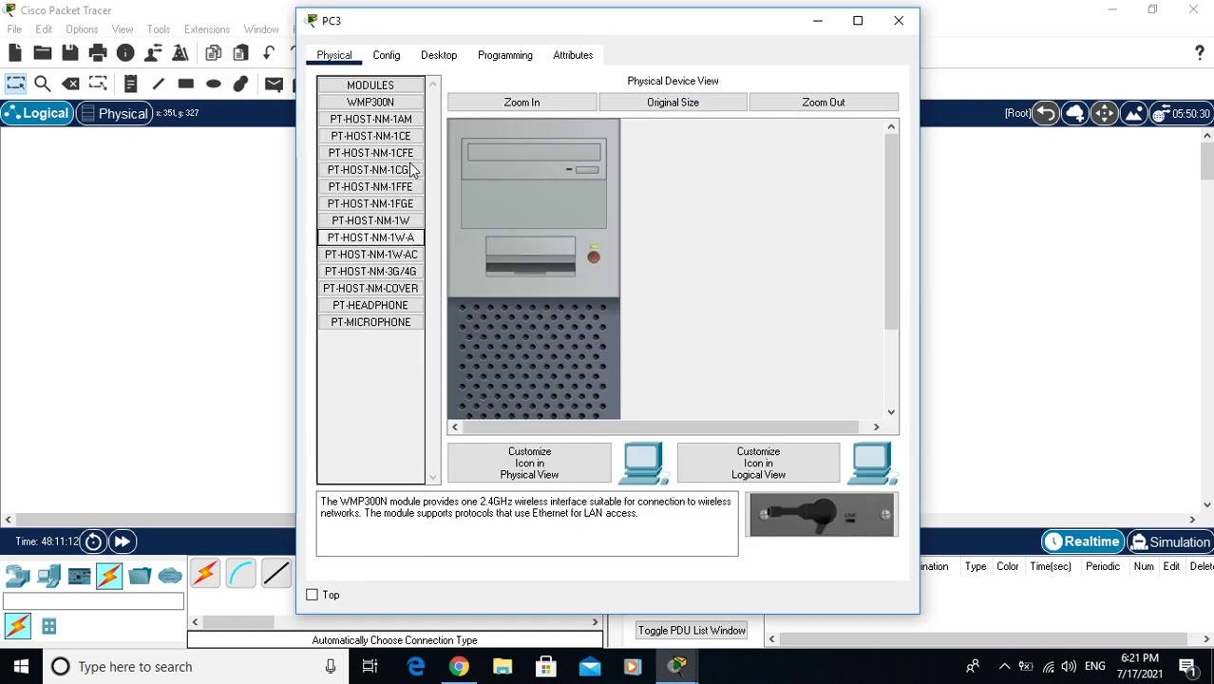
click(436, 56)
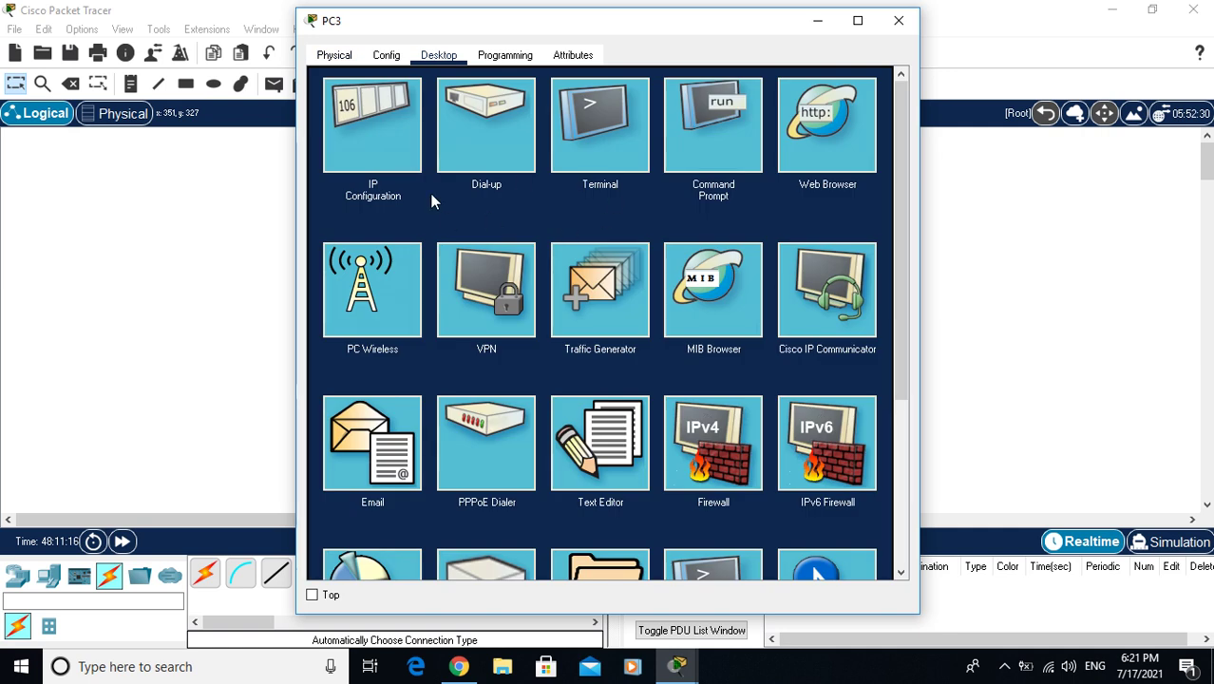
click(363, 132)
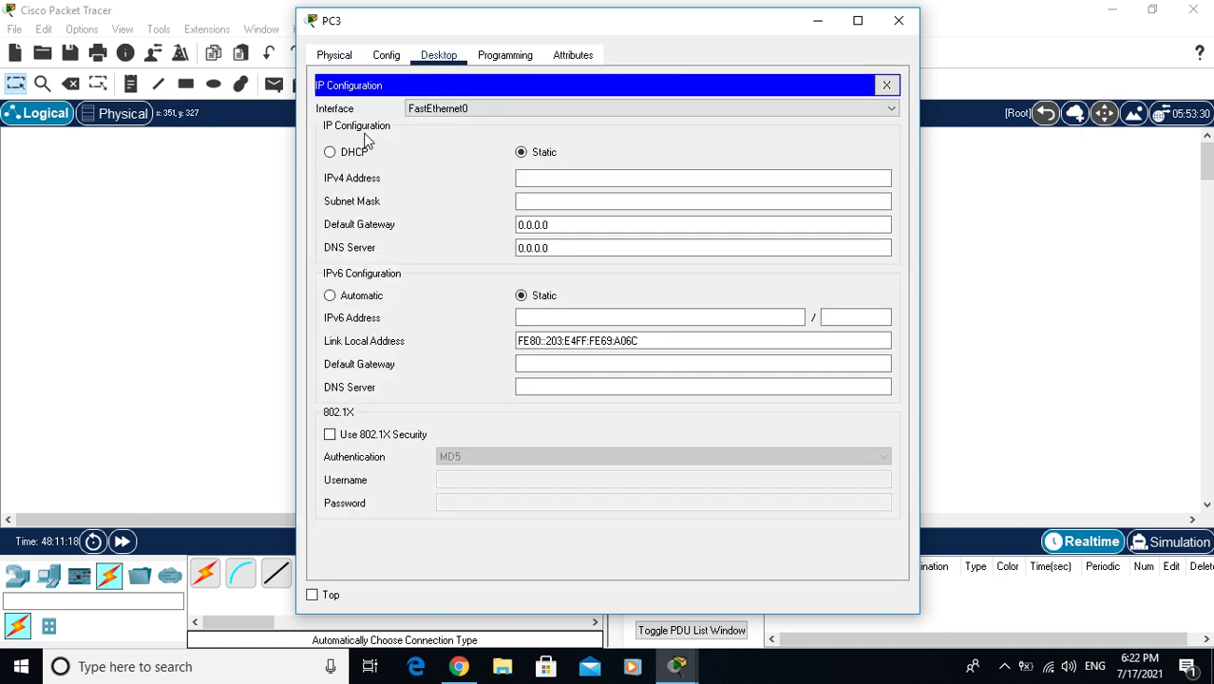
click(353, 152)
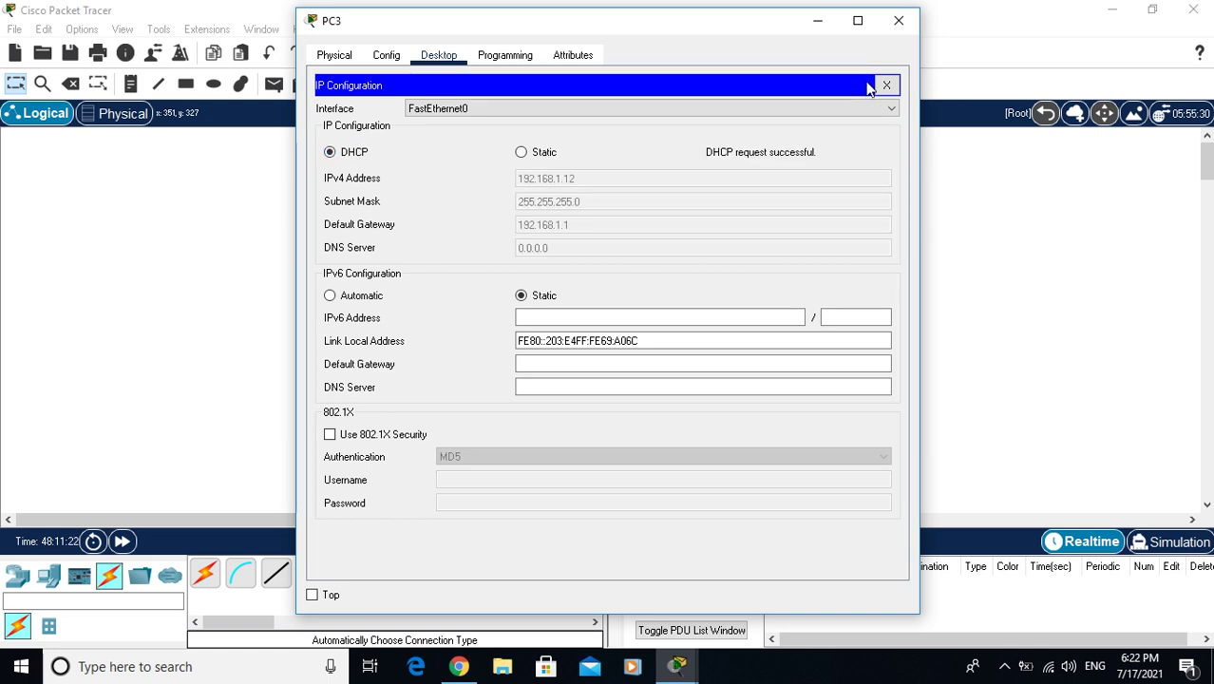
click(899, 21)
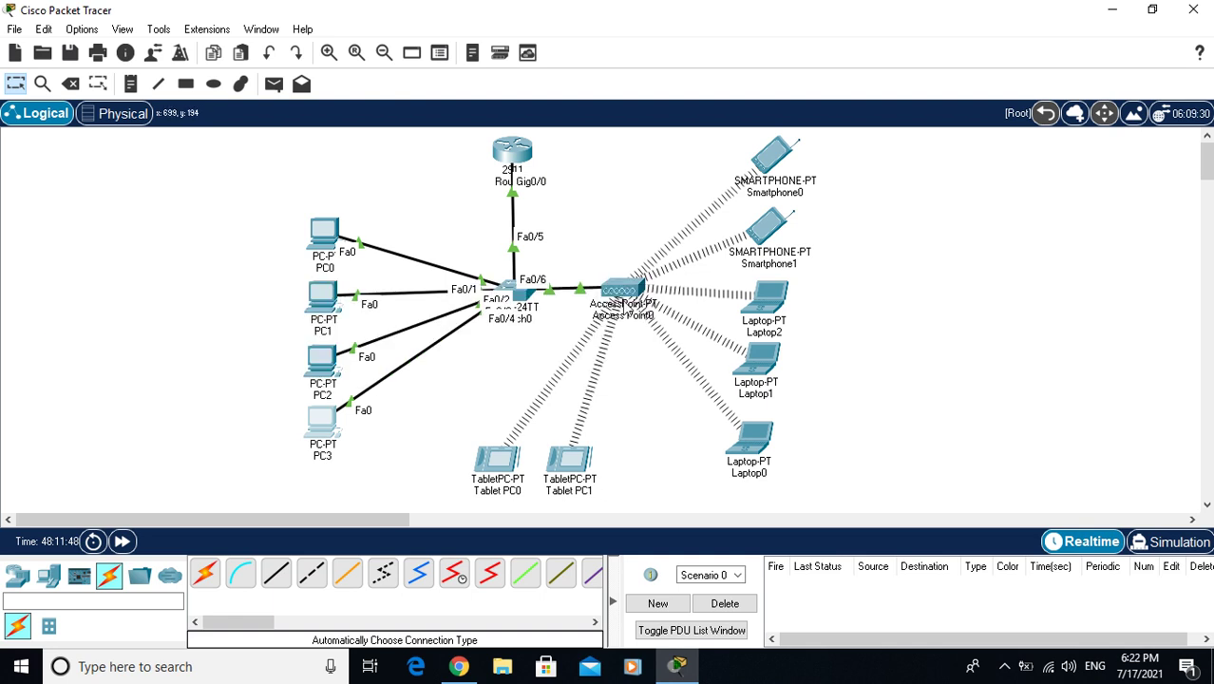
Rename Access Point0's SSID from Default to QUDRAT and secure it with WPA2-PSK and a pass phrase
click(618, 285)
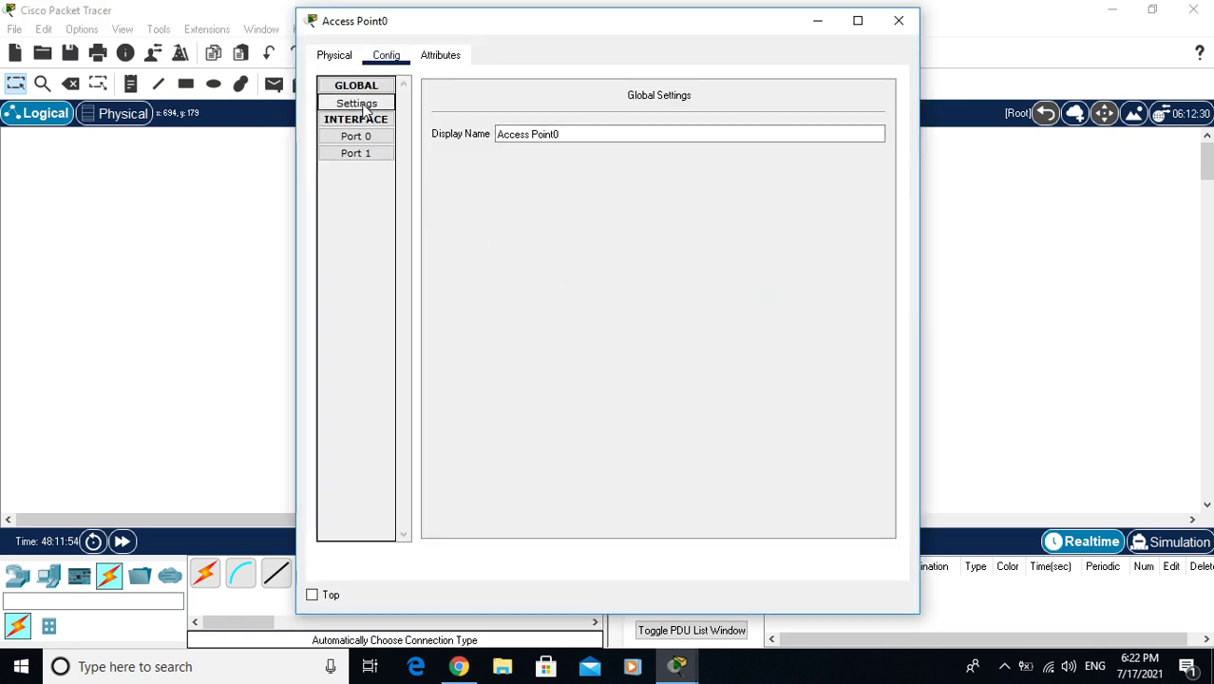
click(359, 138)
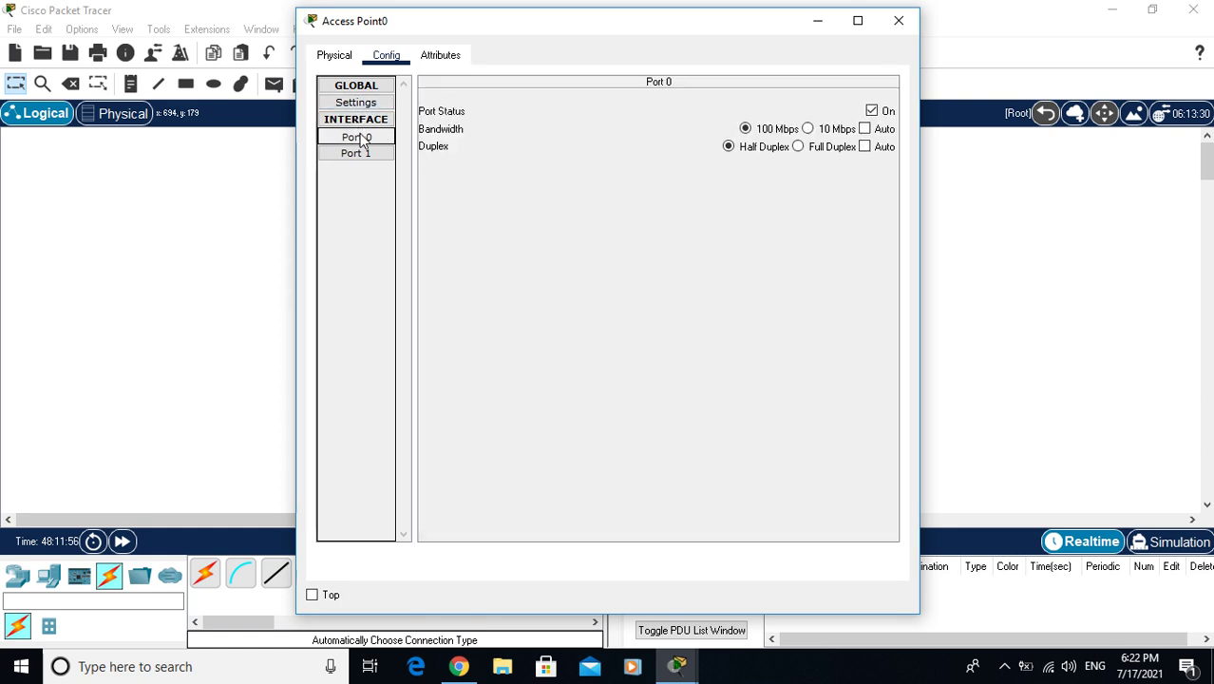
click(356, 154)
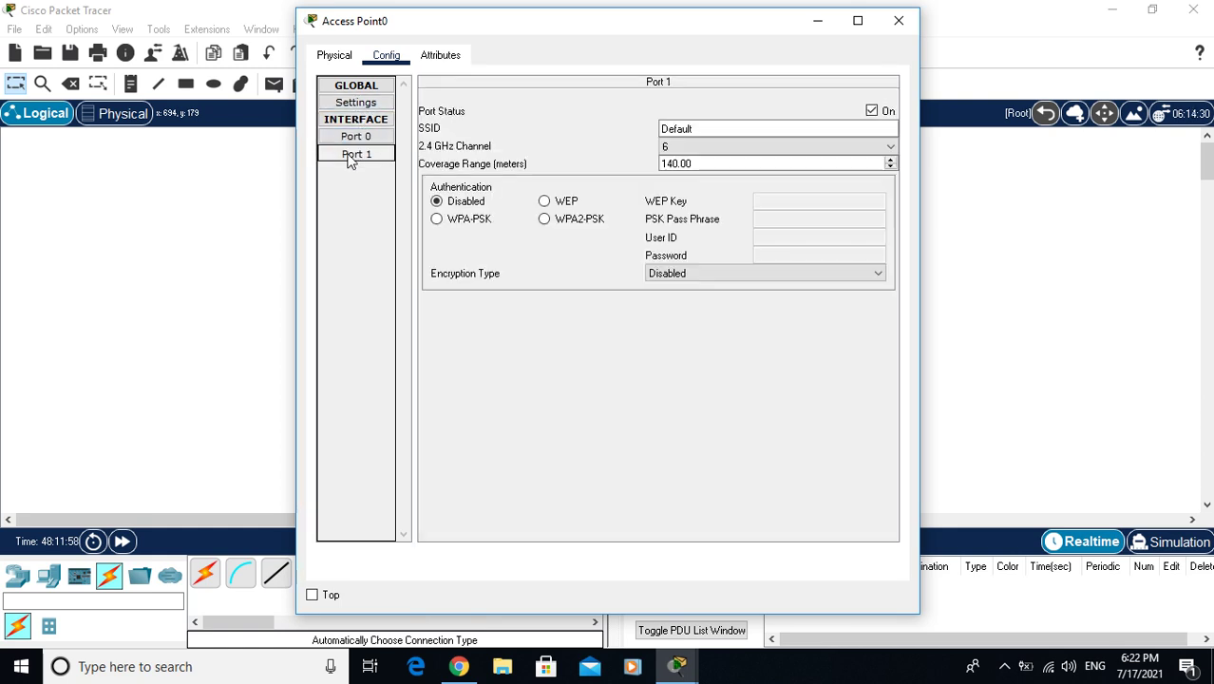
double_click(735, 130)
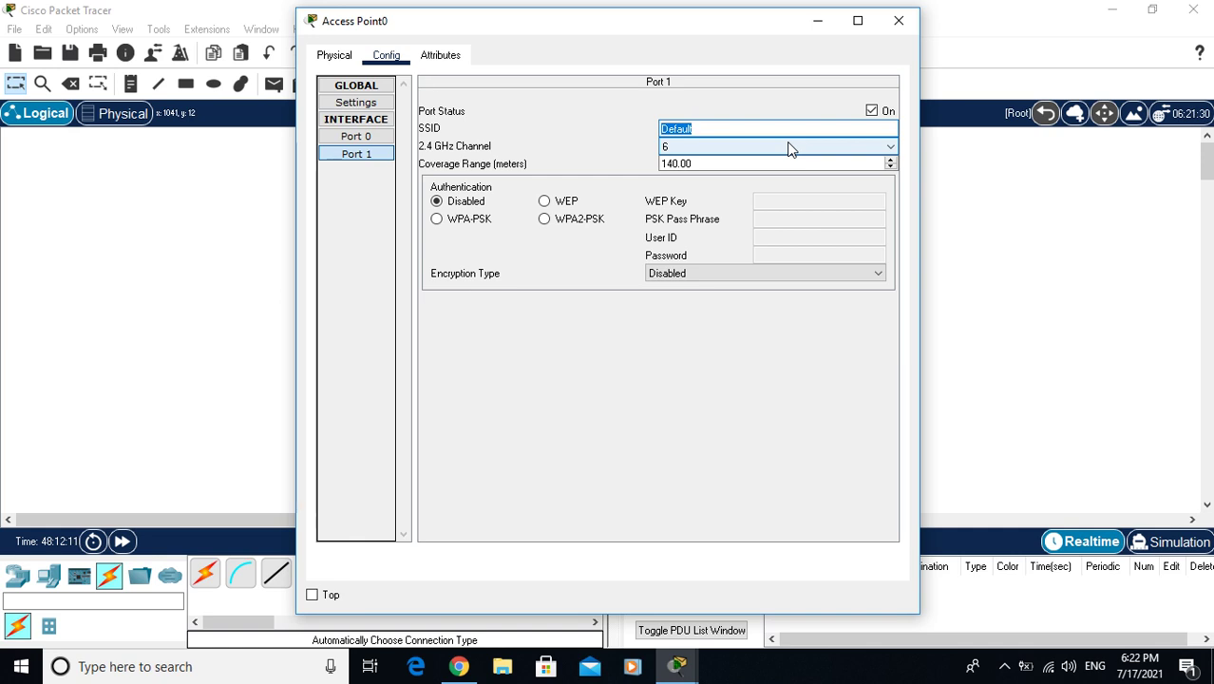
text(QUDRAT)
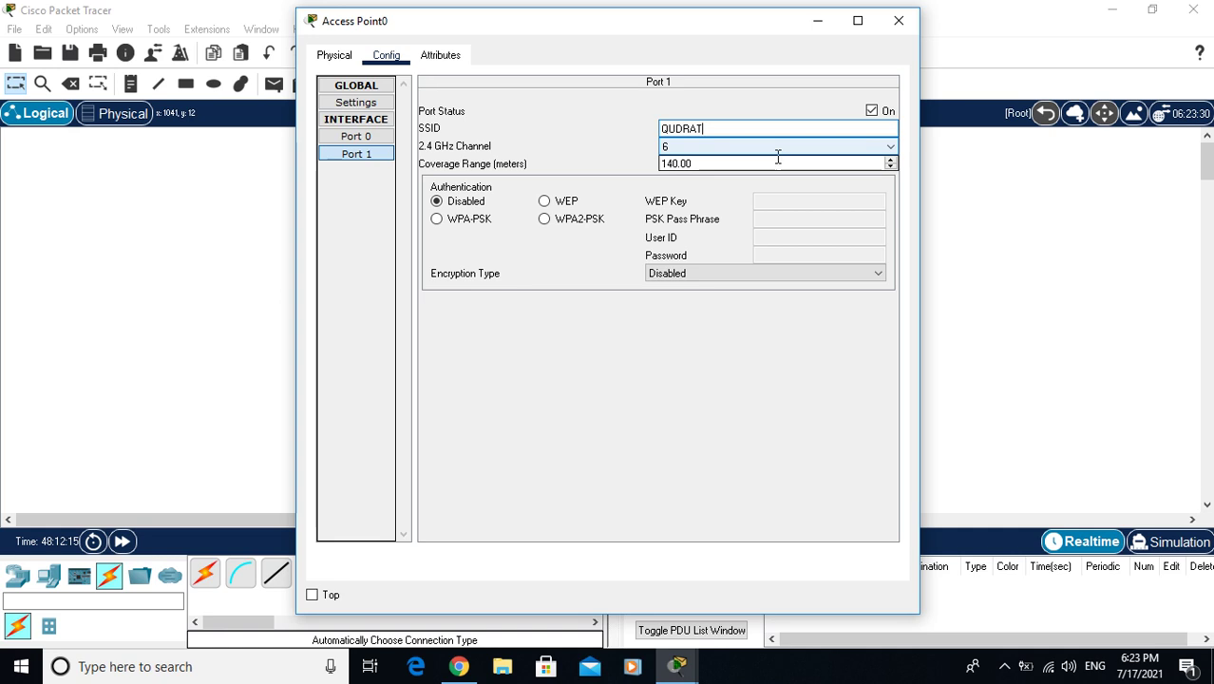
click(576, 222)
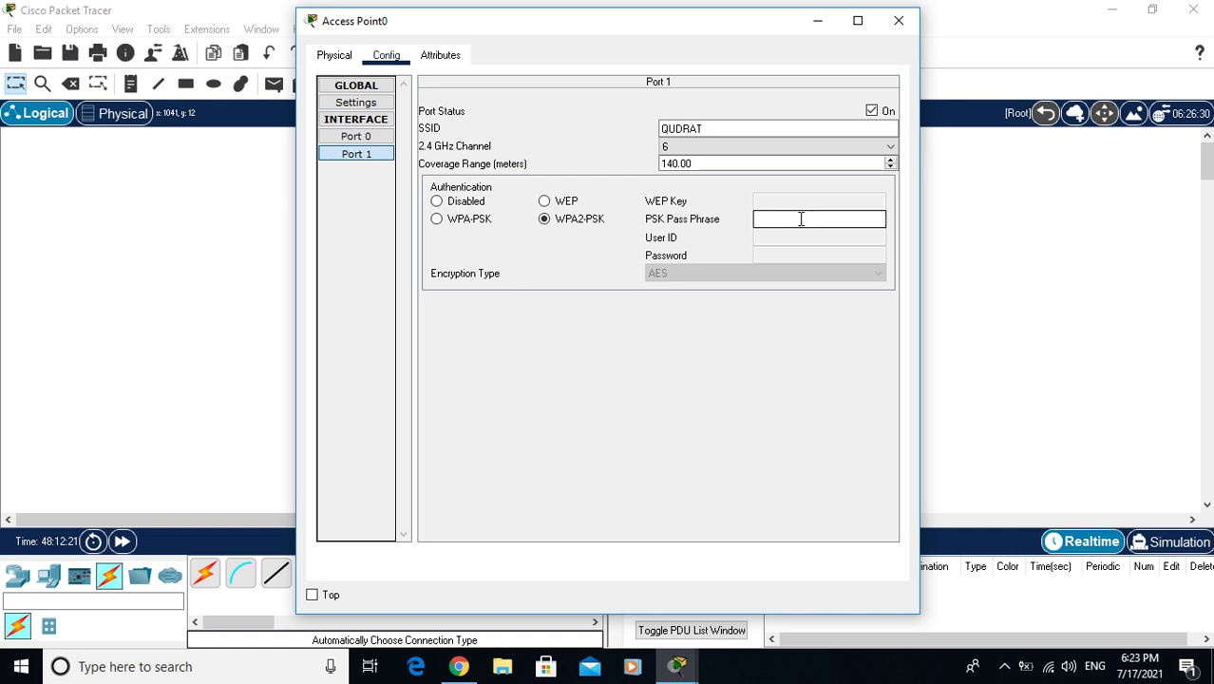
text(123456)
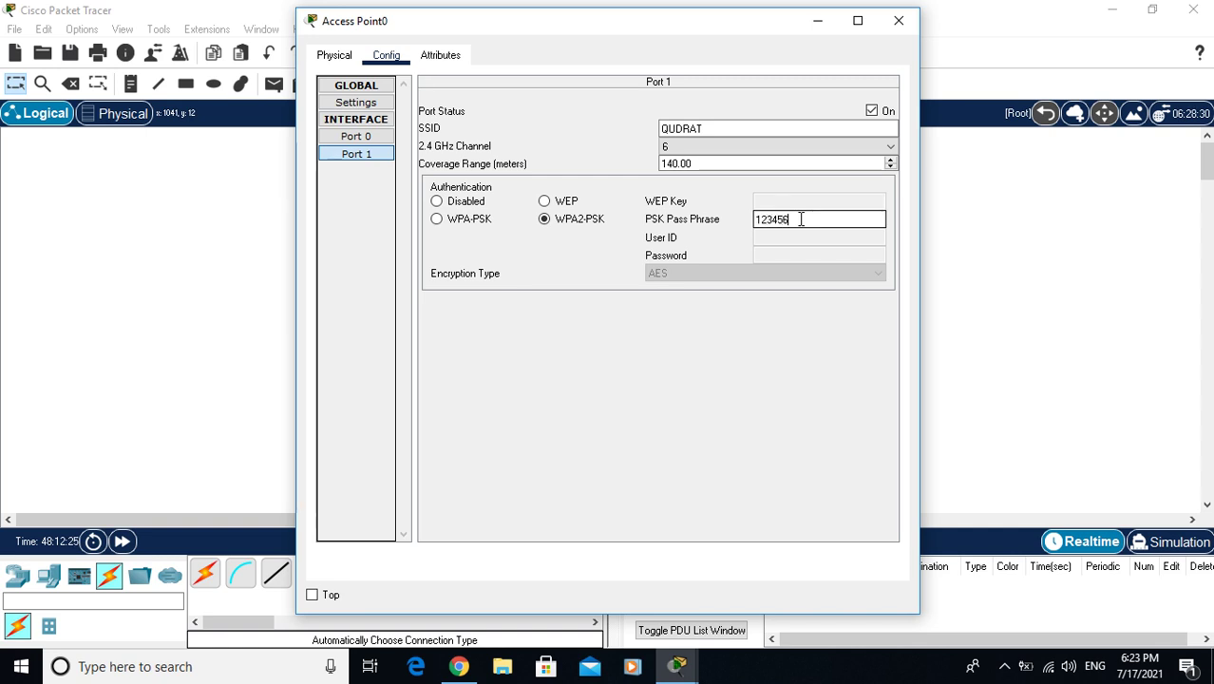
text(78)
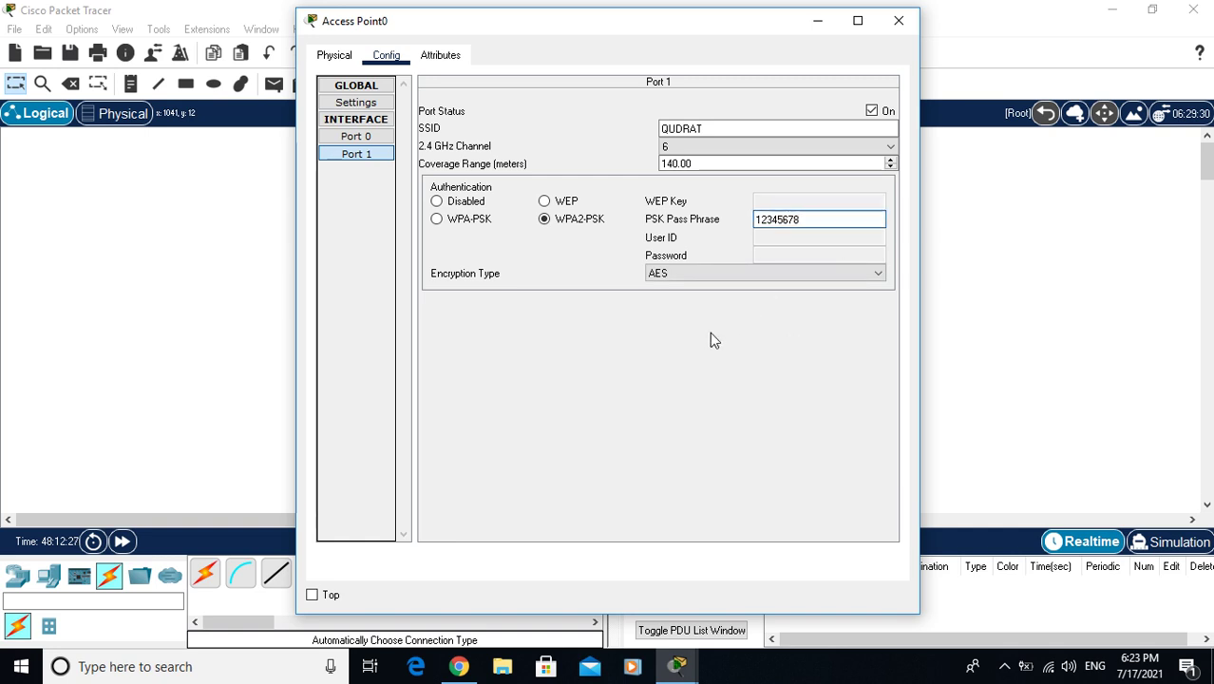
click(898, 21)
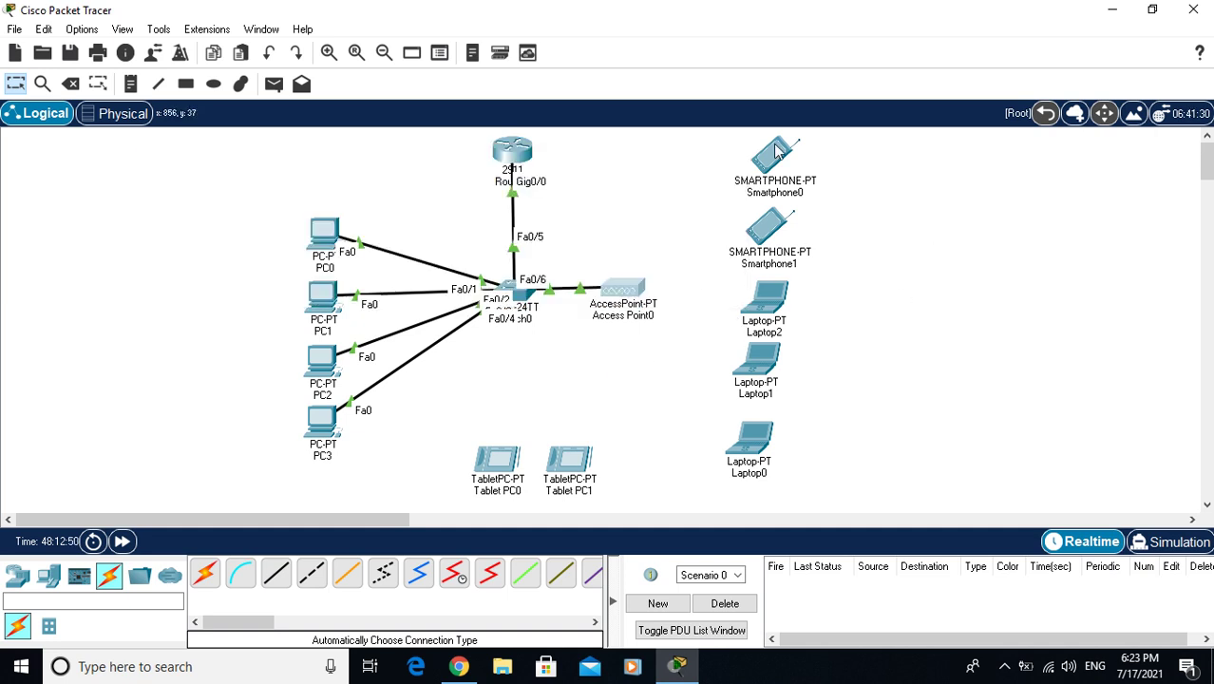
Set Smartphone0's Wireless0 SSID to QUDRAT with WPA2-PSK and the shared pass phrase
click(765, 167)
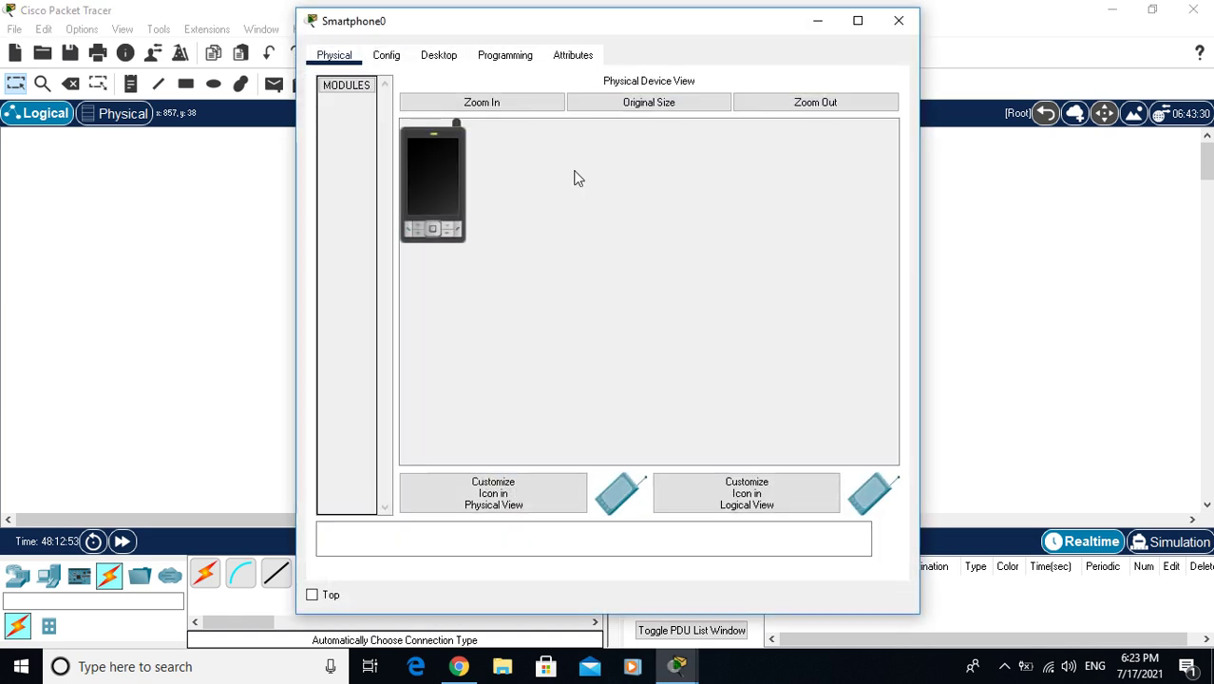
click(385, 55)
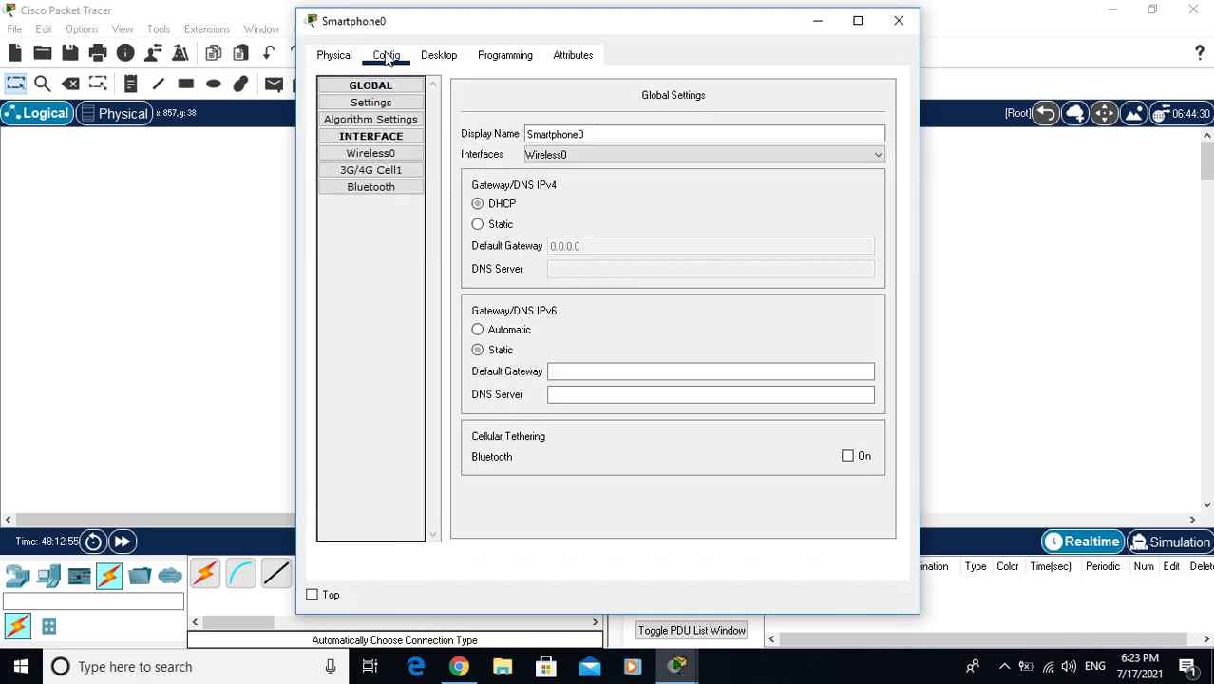
click(380, 154)
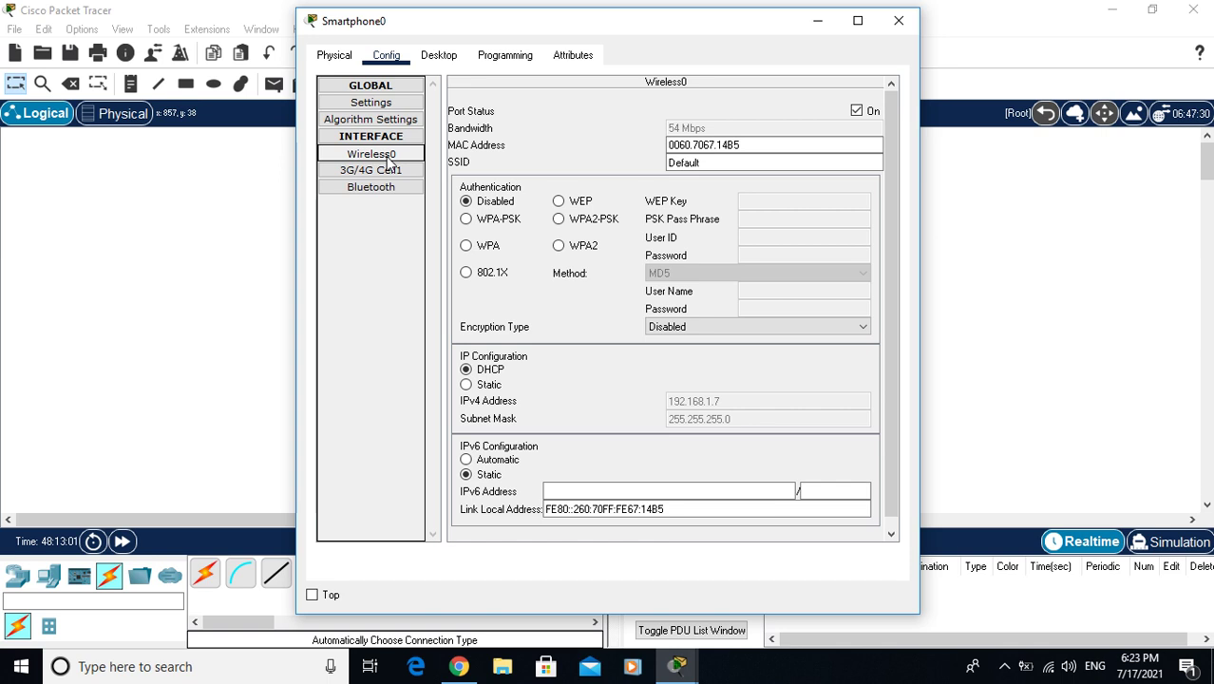
double_click(732, 163)
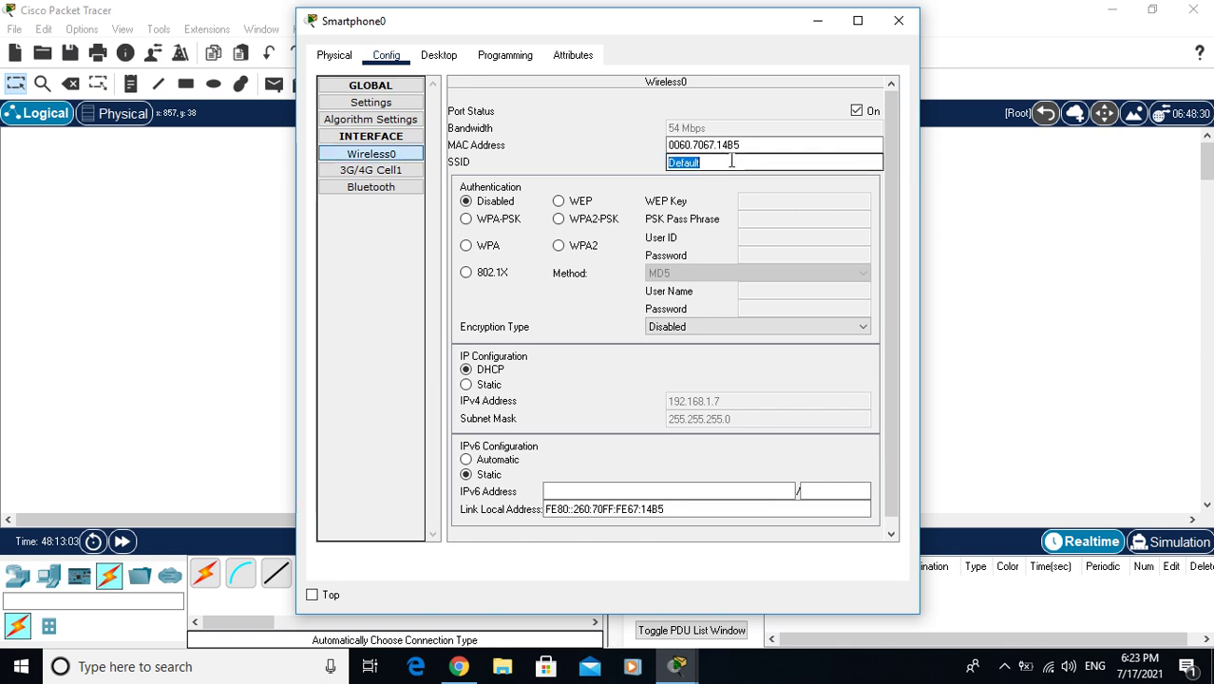
text(QUDRA)
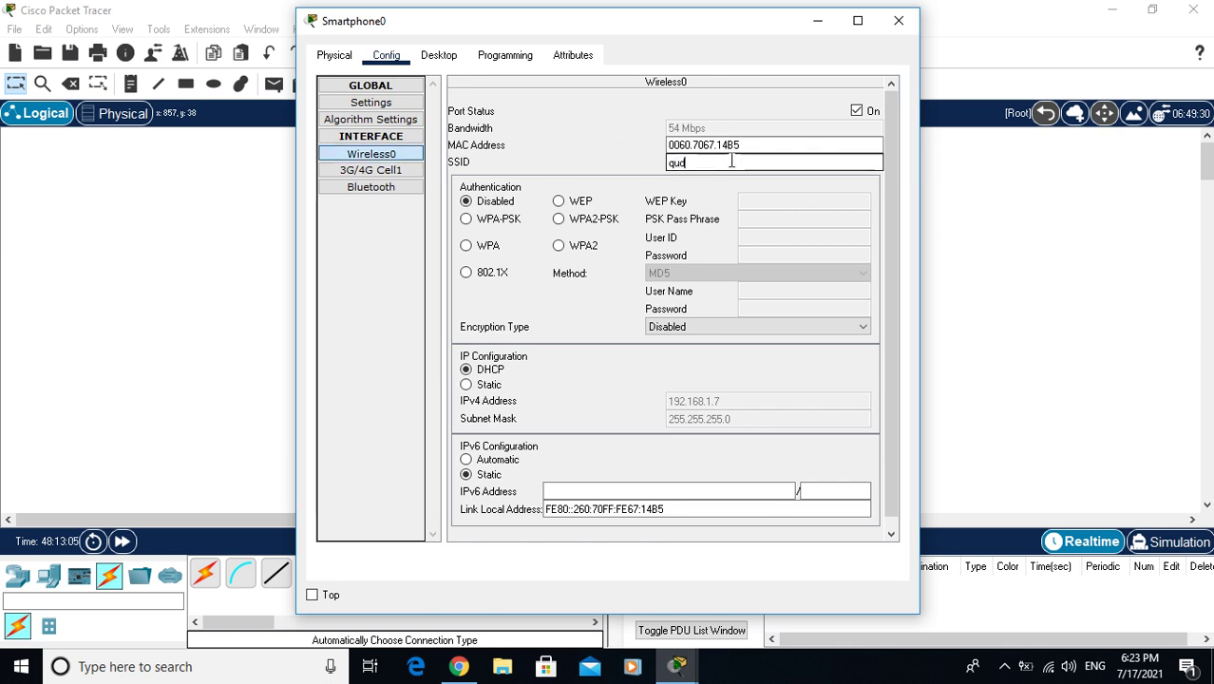
text(T)
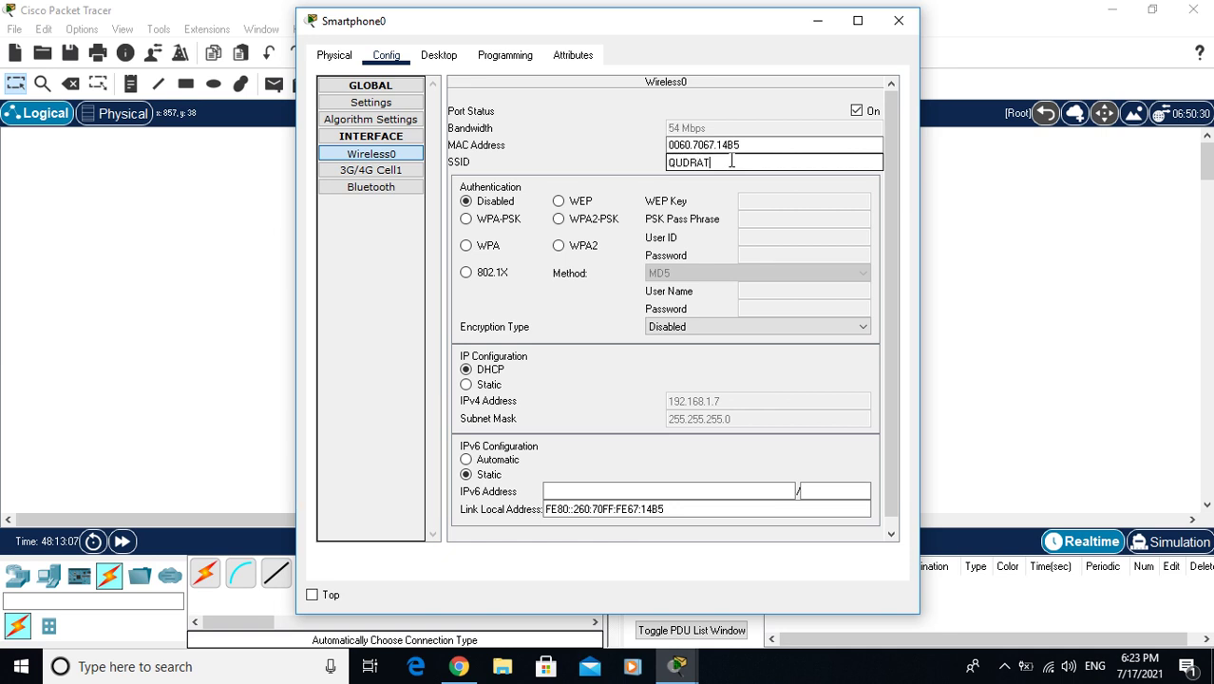
click(595, 219)
click(760, 226)
text(12345678)
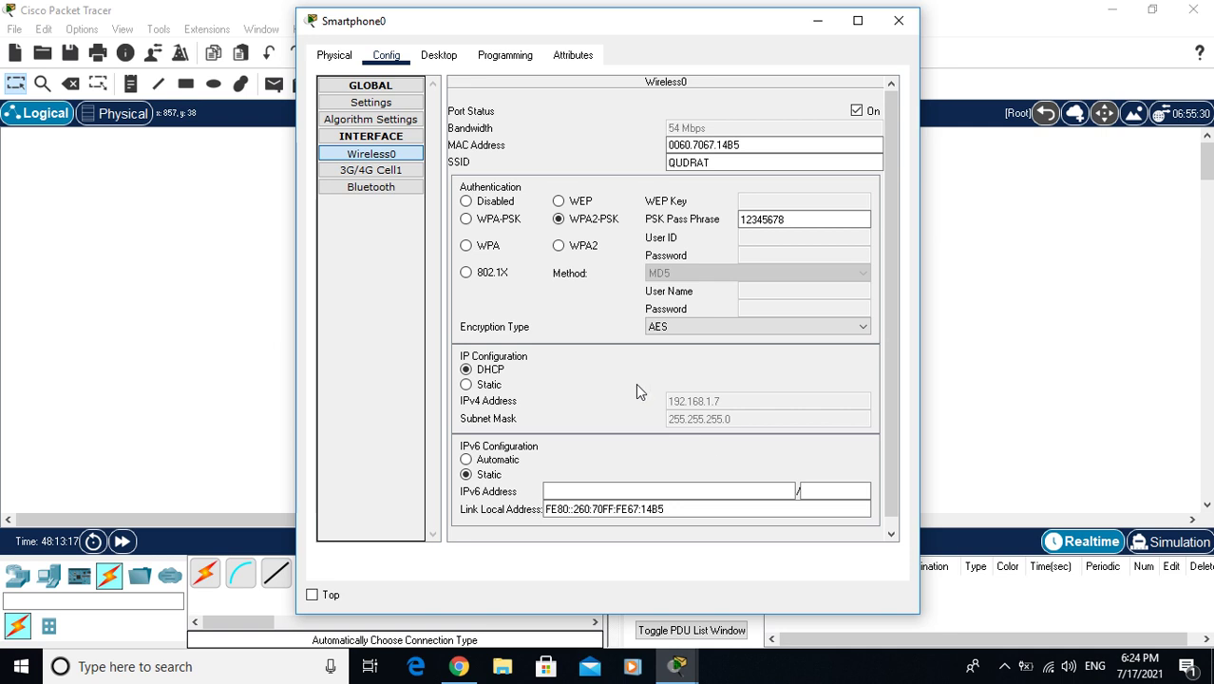
click(897, 23)
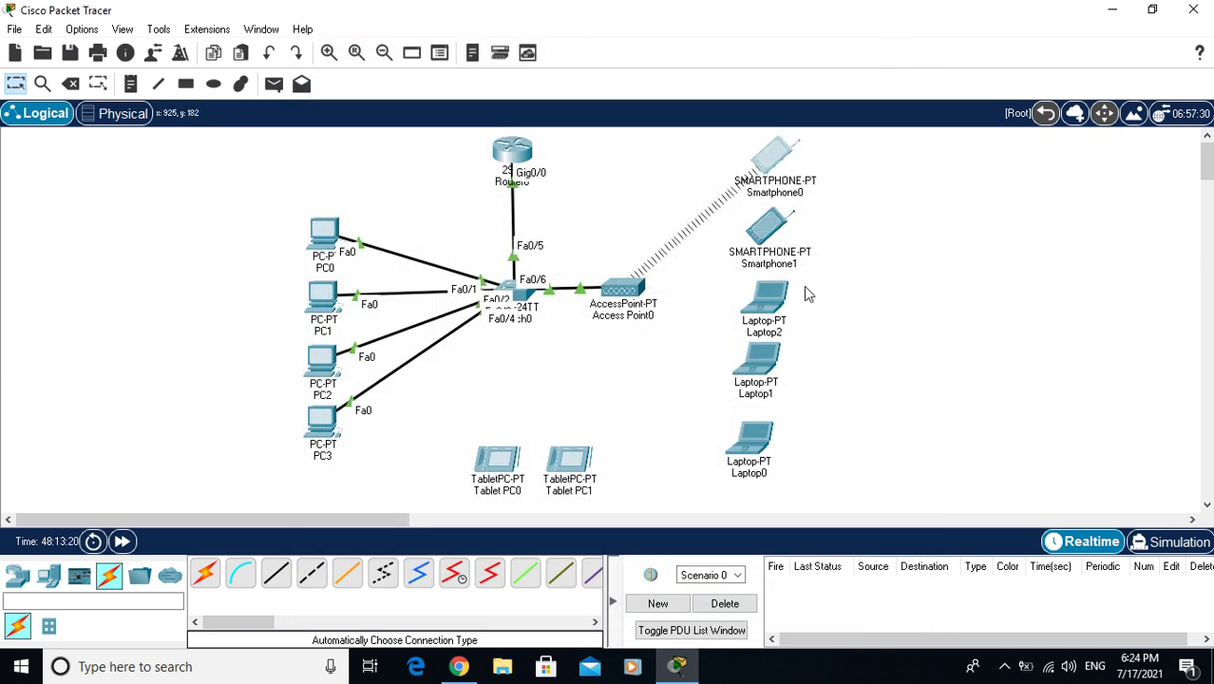
Set Smartphone1's Wireless0 SSID to QUDRAT with WPA2-PSK and the shared pass phrase
click(771, 238)
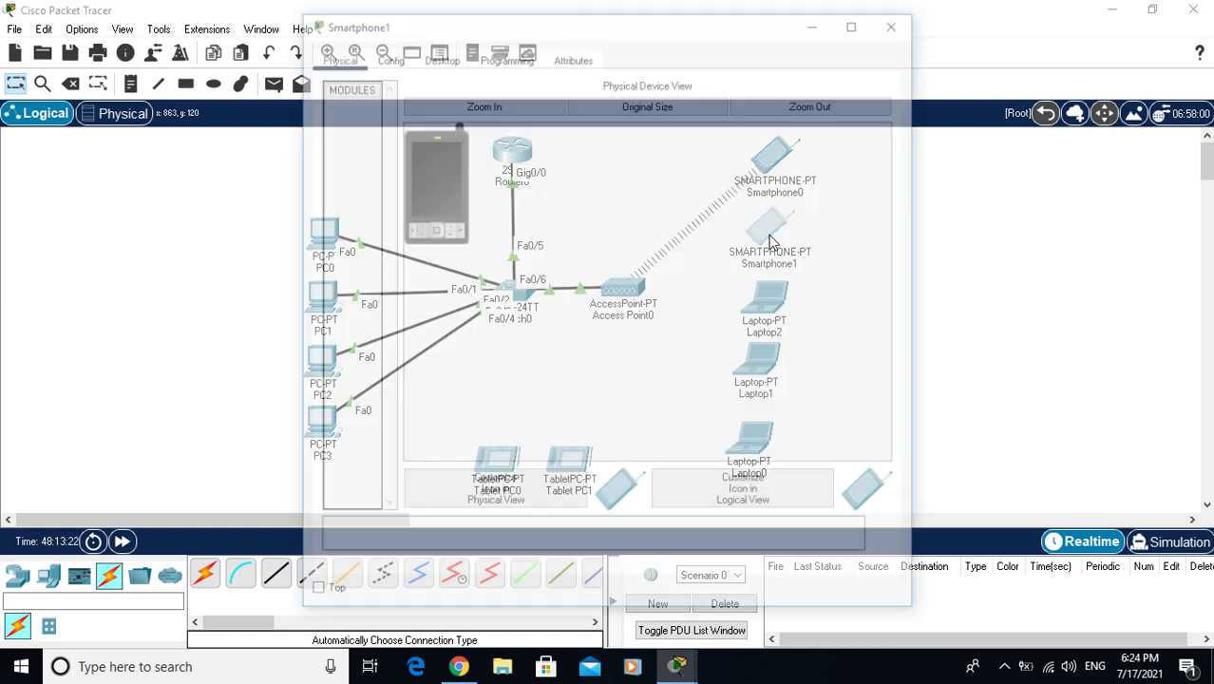
click(440, 56)
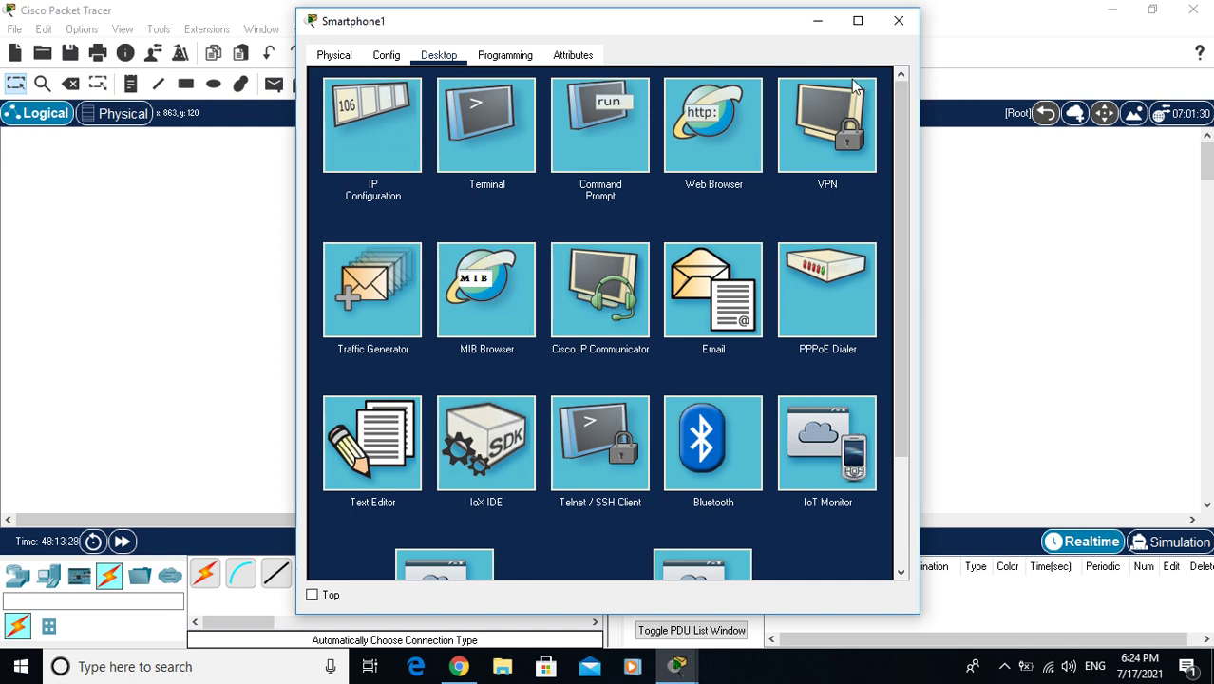
click(857, 21)
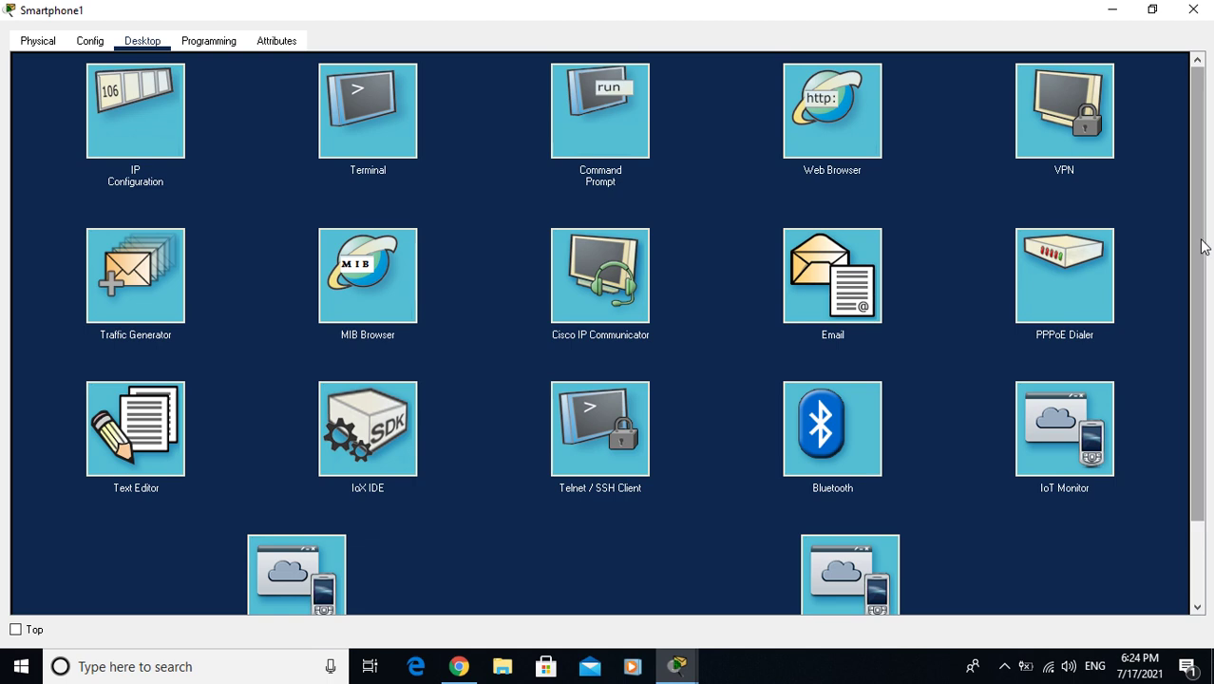
drag(1206, 253, 1210, 78)
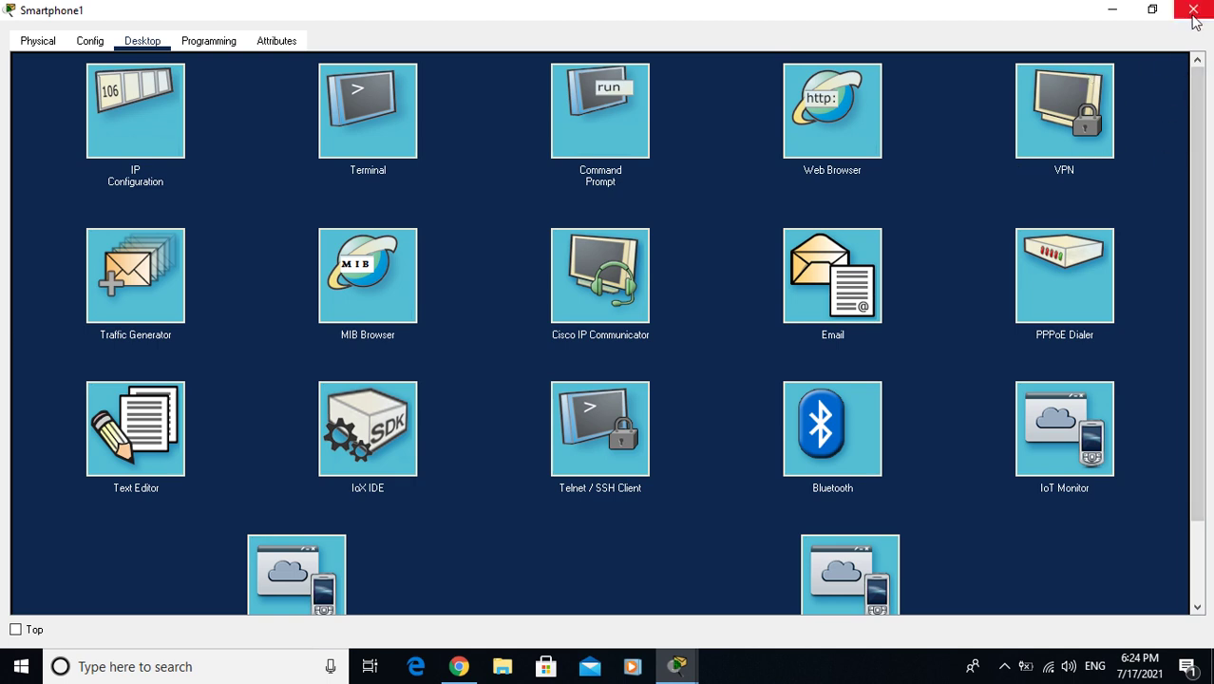
click(79, 45)
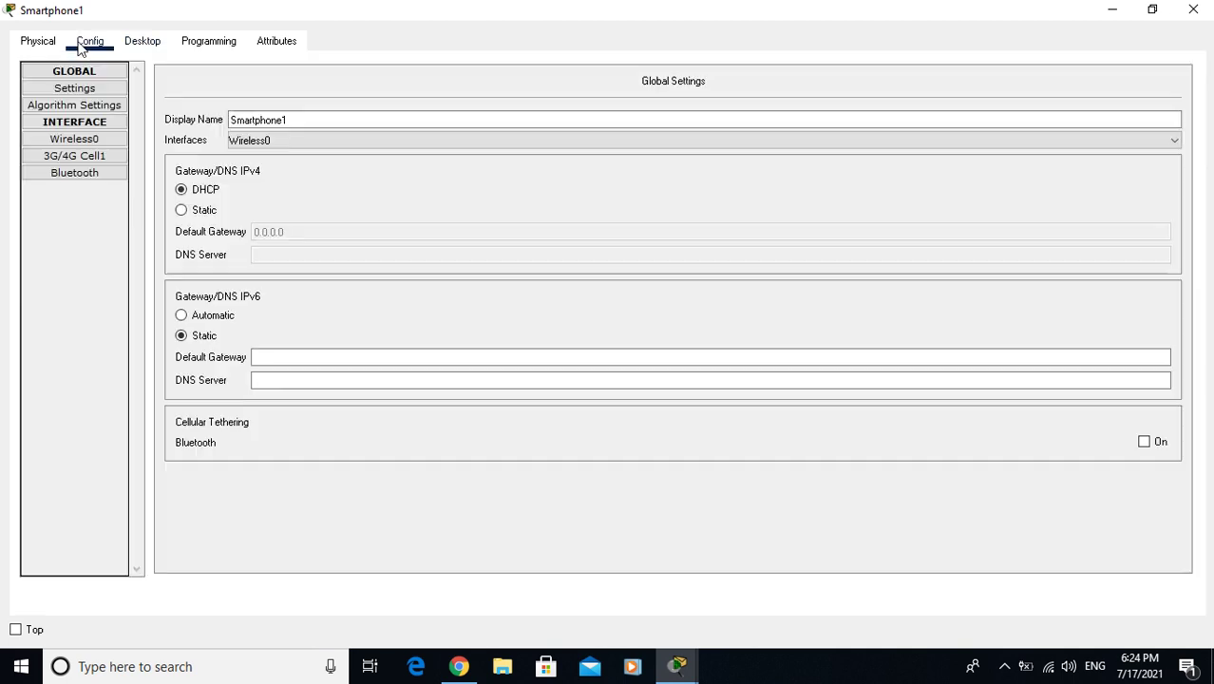
click(82, 141)
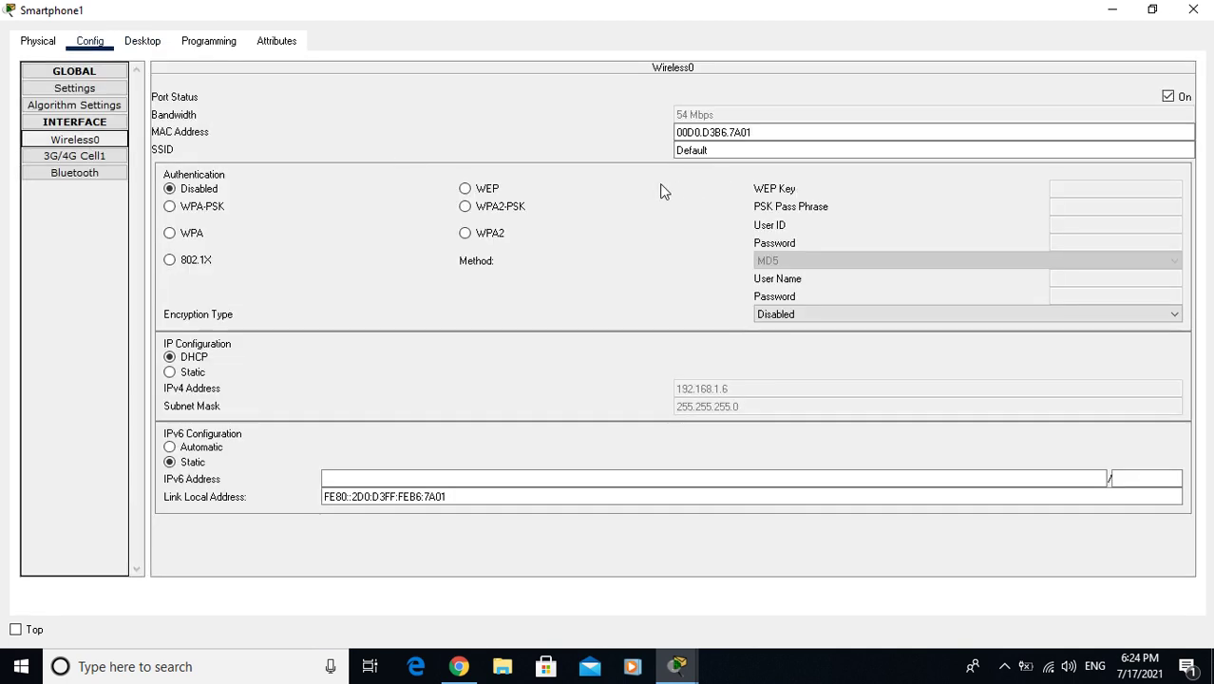
double_click(759, 153)
text(QUDRAT)
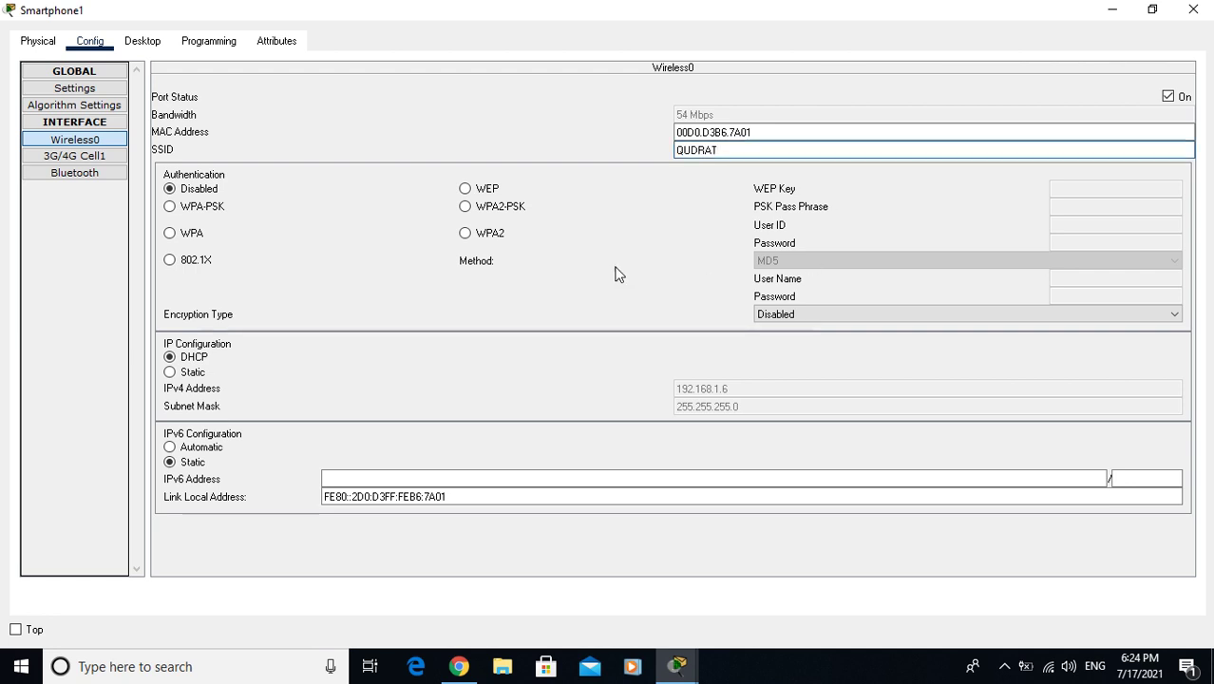
click(465, 207)
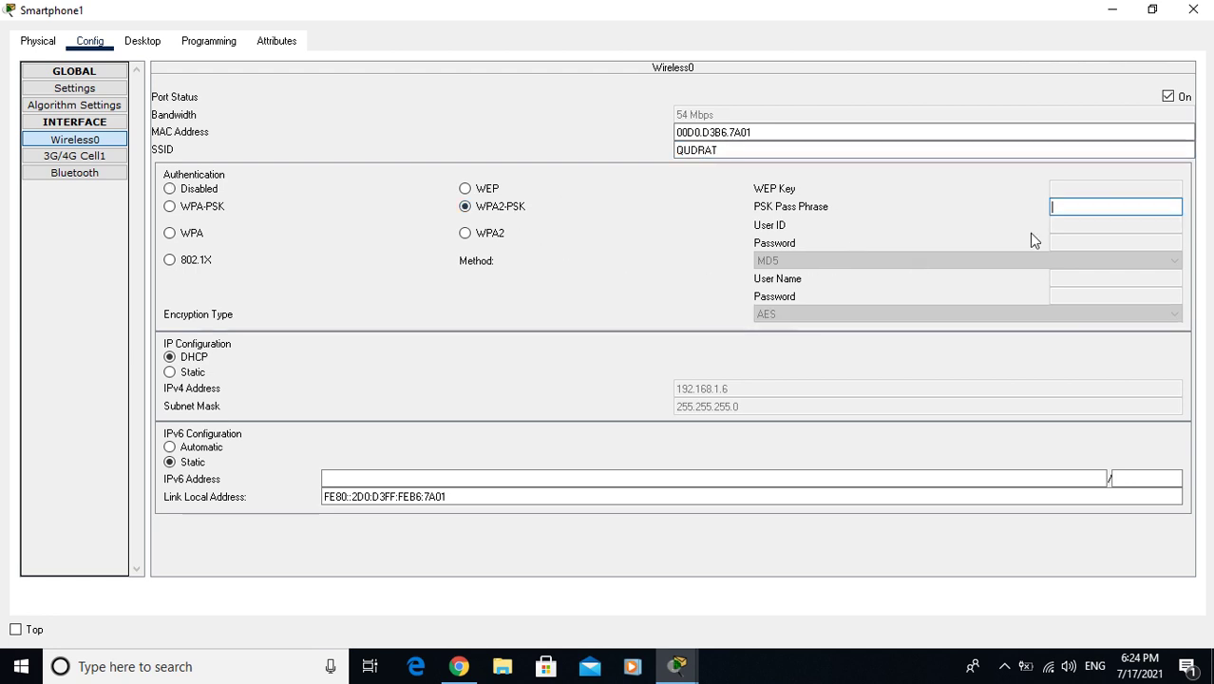
text(12345678)
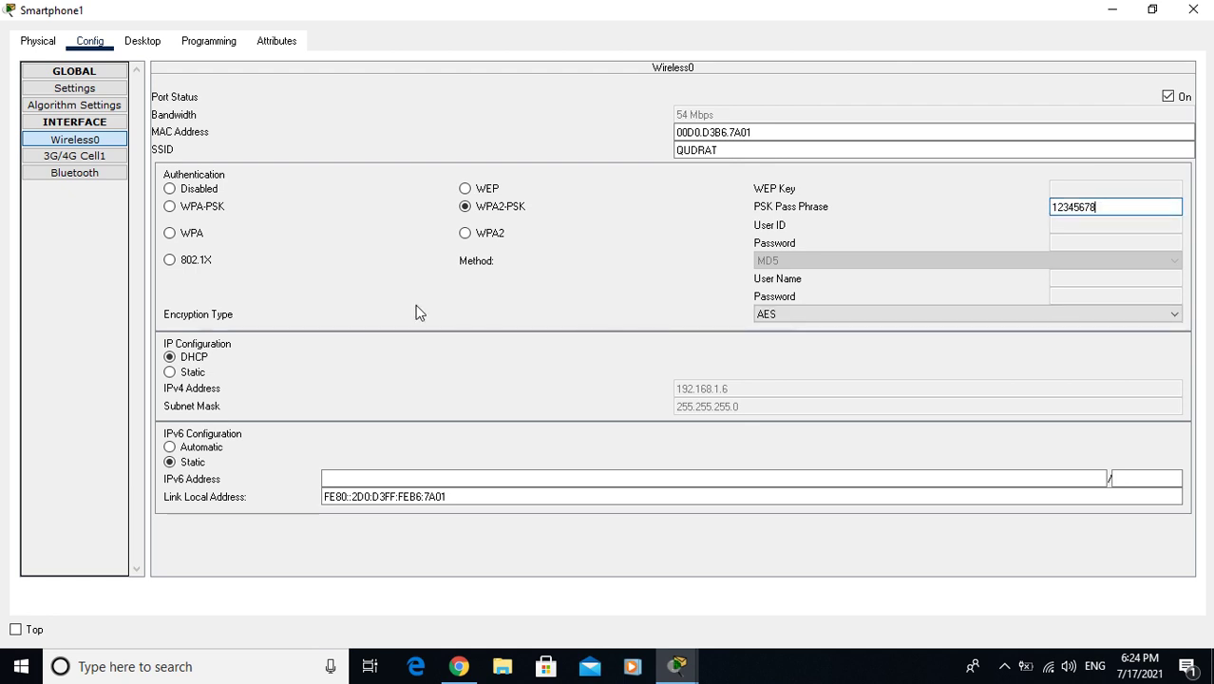
Check Smartphone1's IP Configuration shows DHCP address 192.168.1.6
click(143, 42)
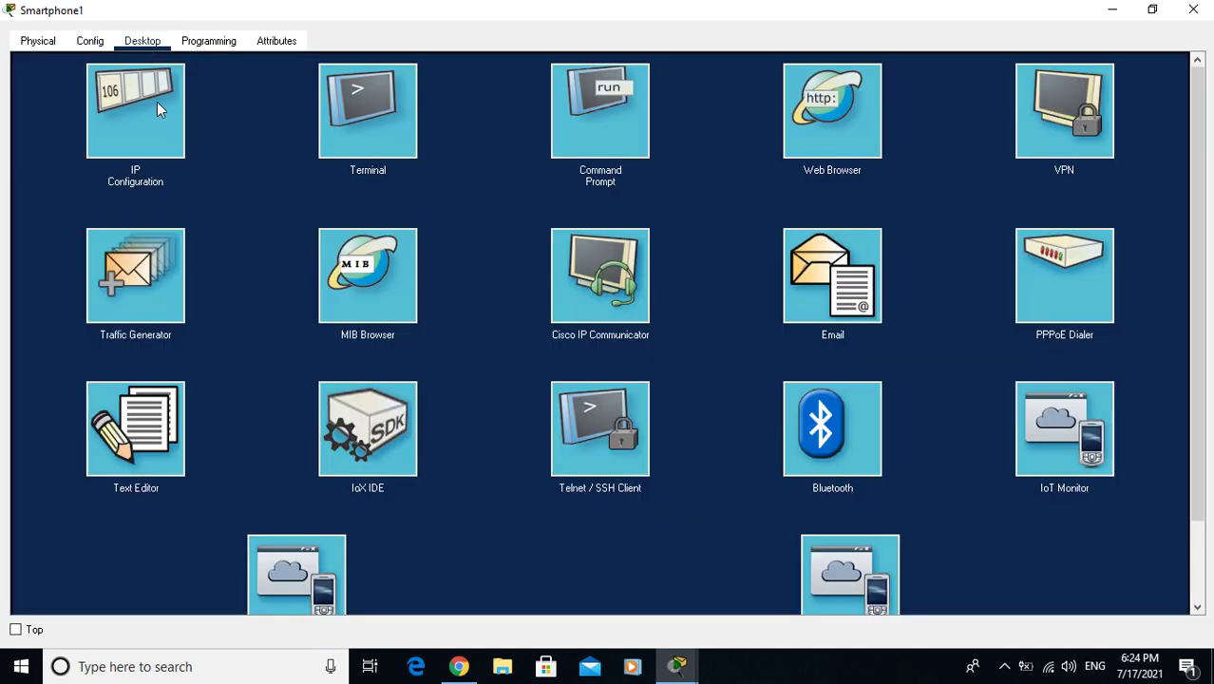
click(157, 105)
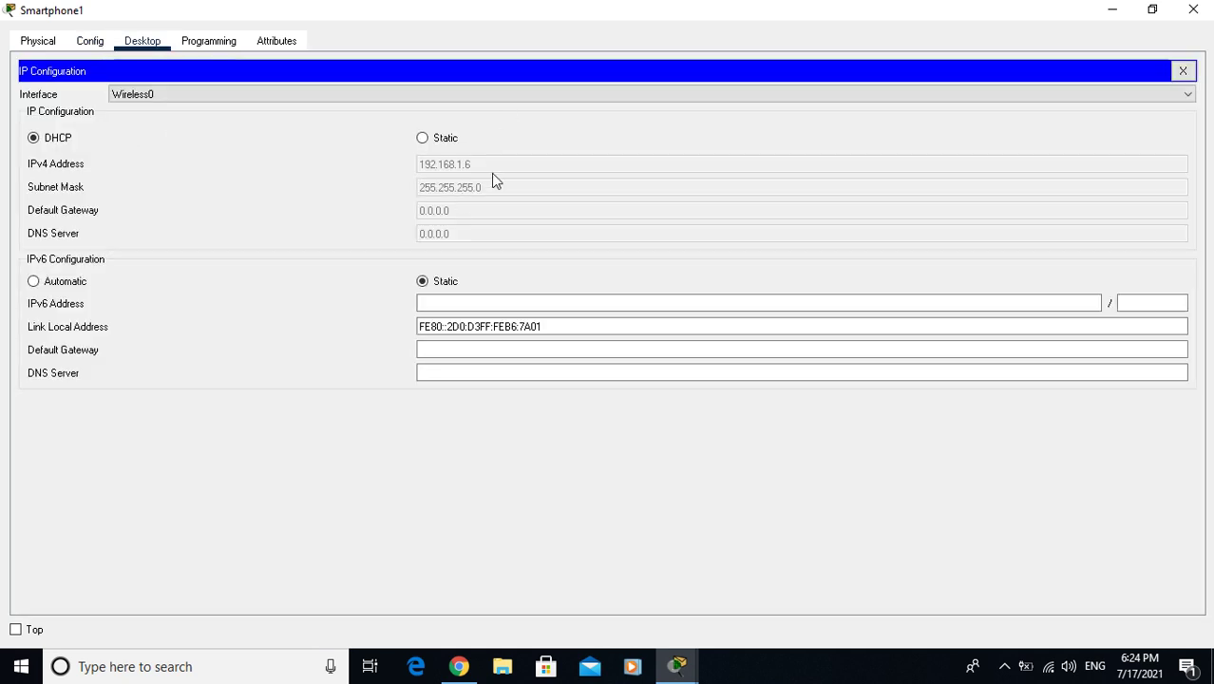
click(1183, 72)
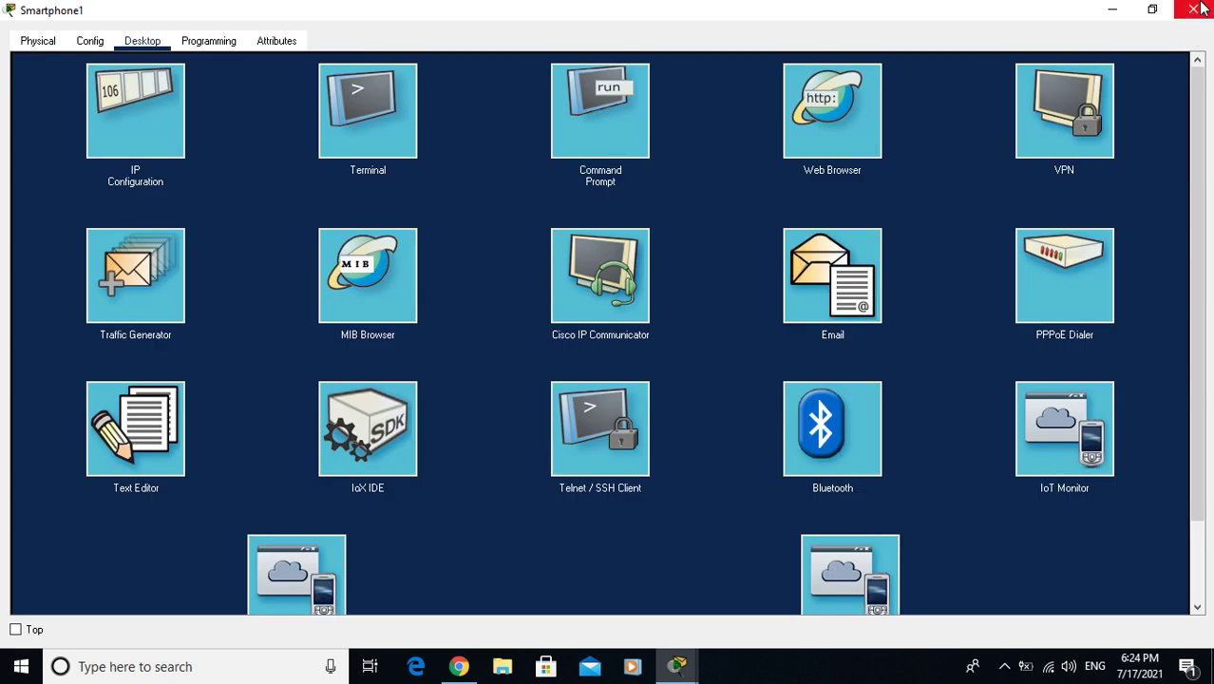
Close Smartphone1 and inspect Laptop2's Wireless0 interface settings
click(1194, 10)
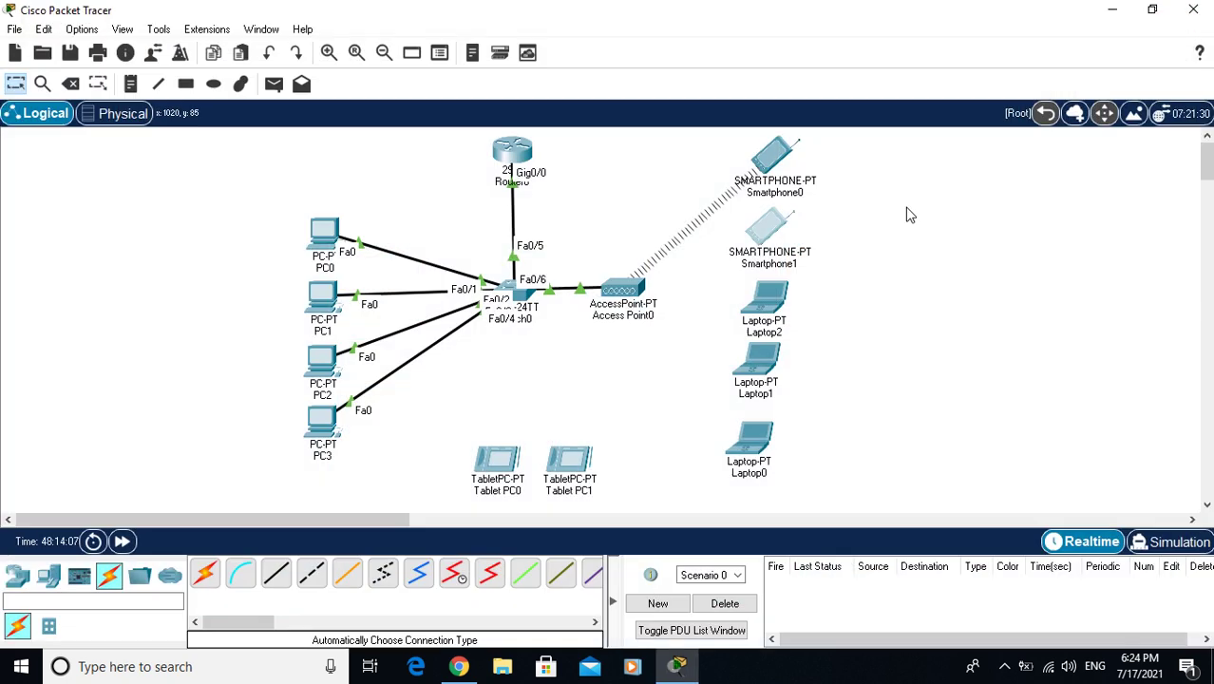
click(762, 318)
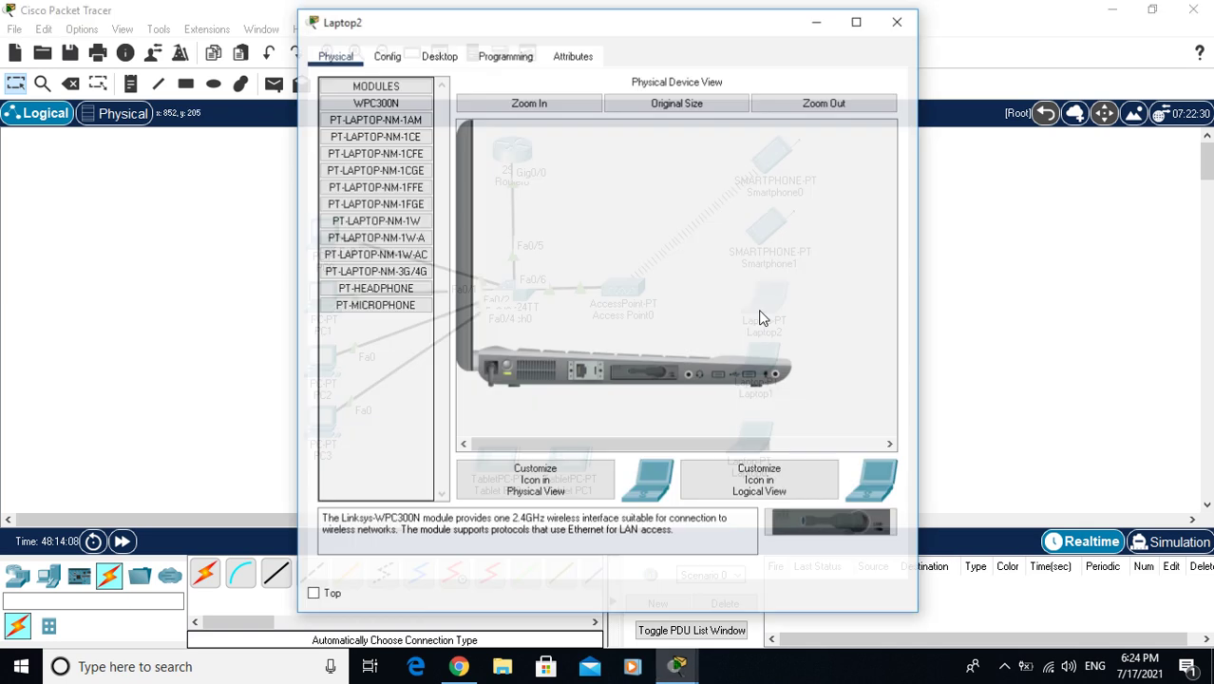
click(423, 60)
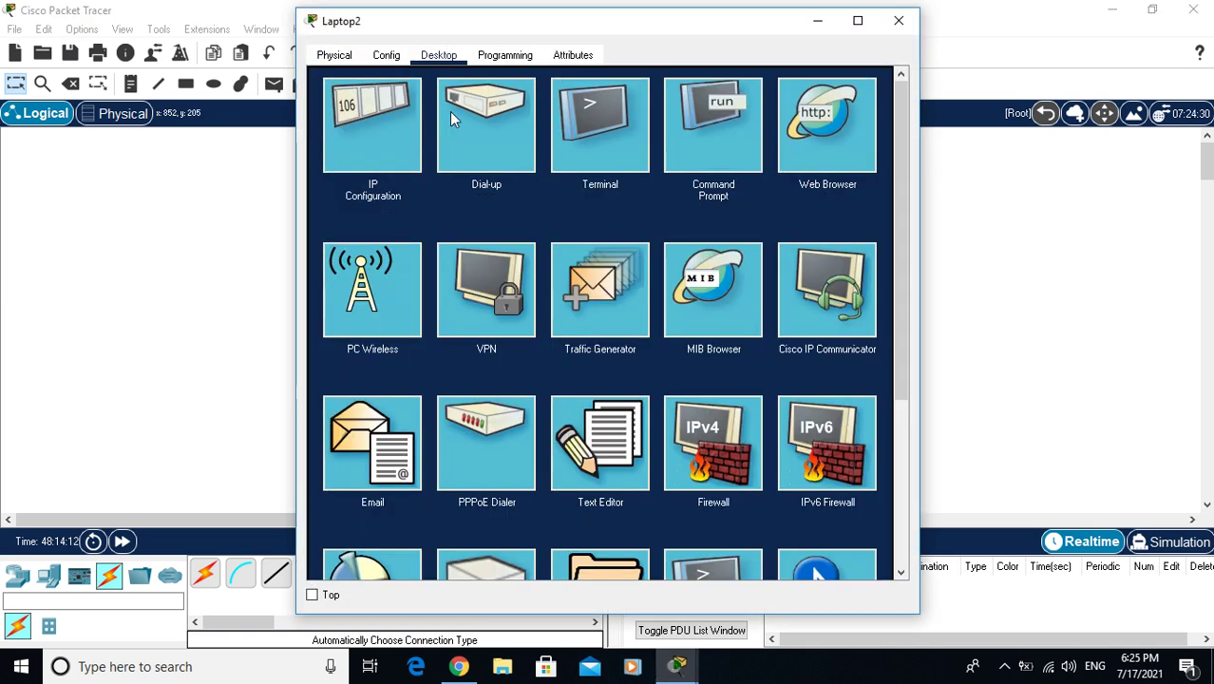
click(385, 55)
click(370, 154)
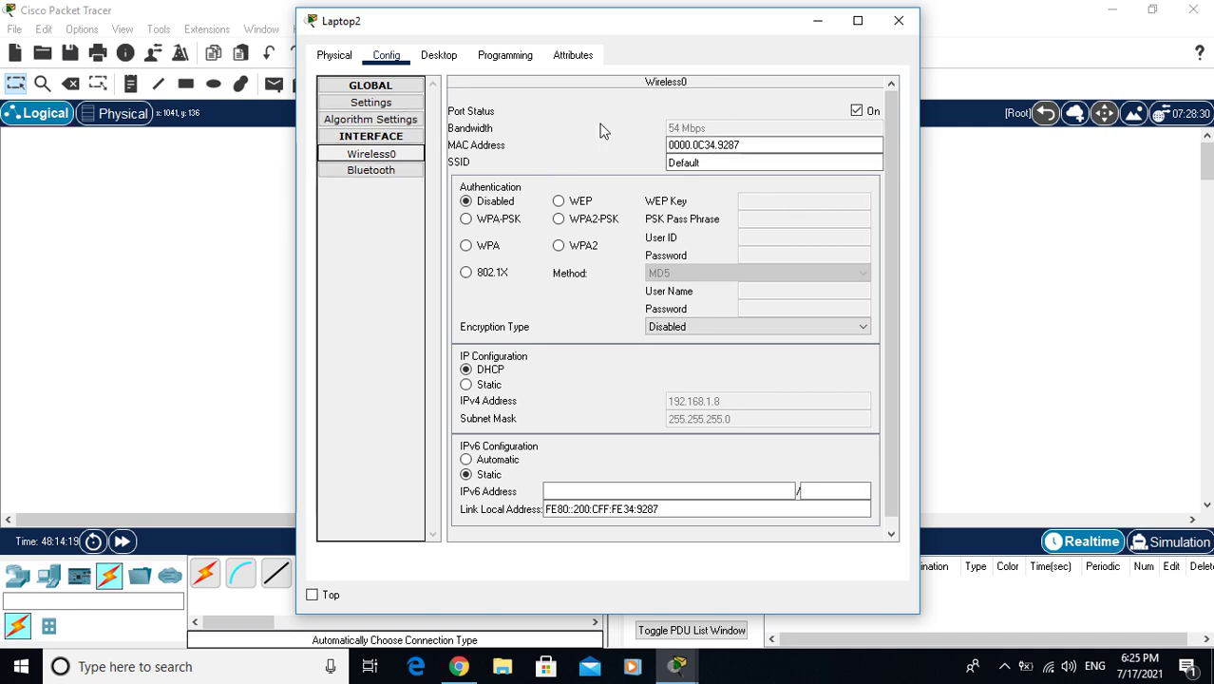
click(435, 56)
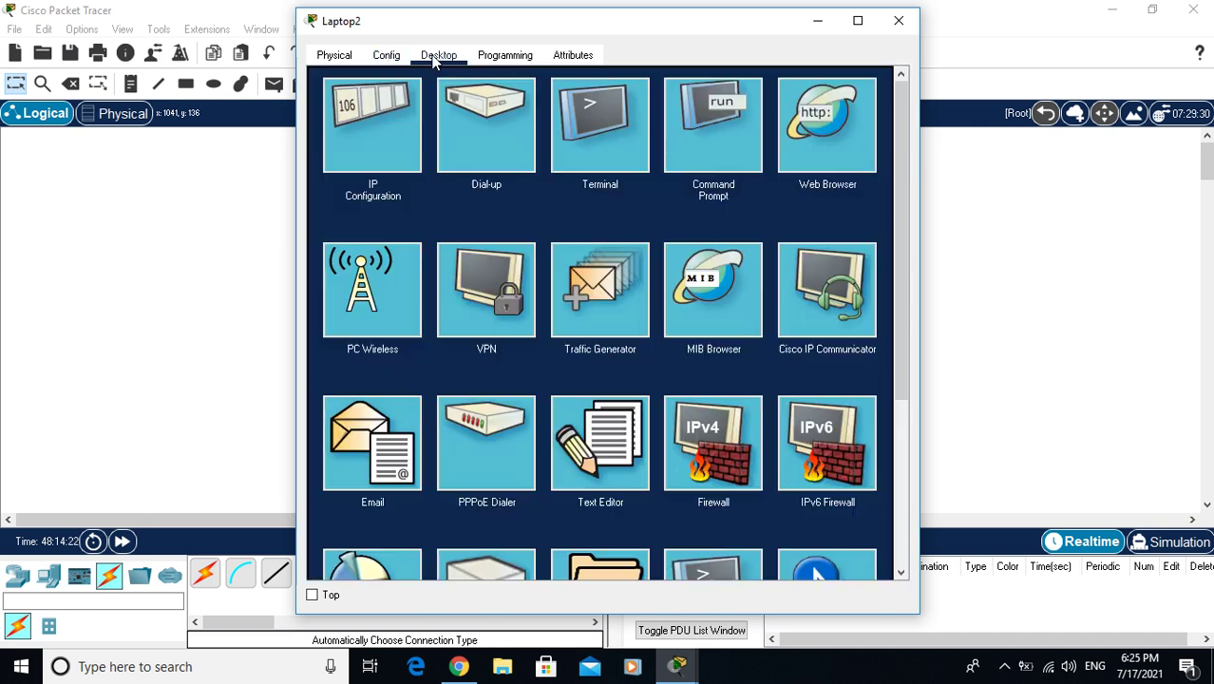
Join Laptop2 to QUDRAT through PC Wireless using the WPA2 pre-shared key
click(371, 291)
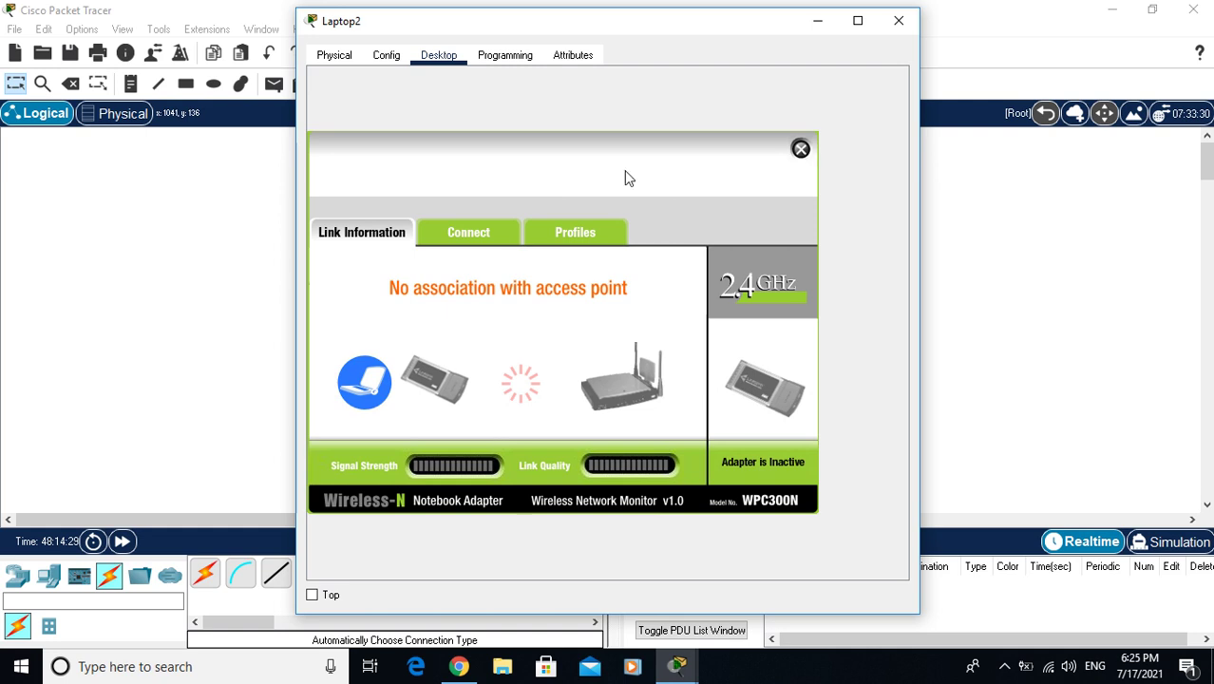
click(459, 241)
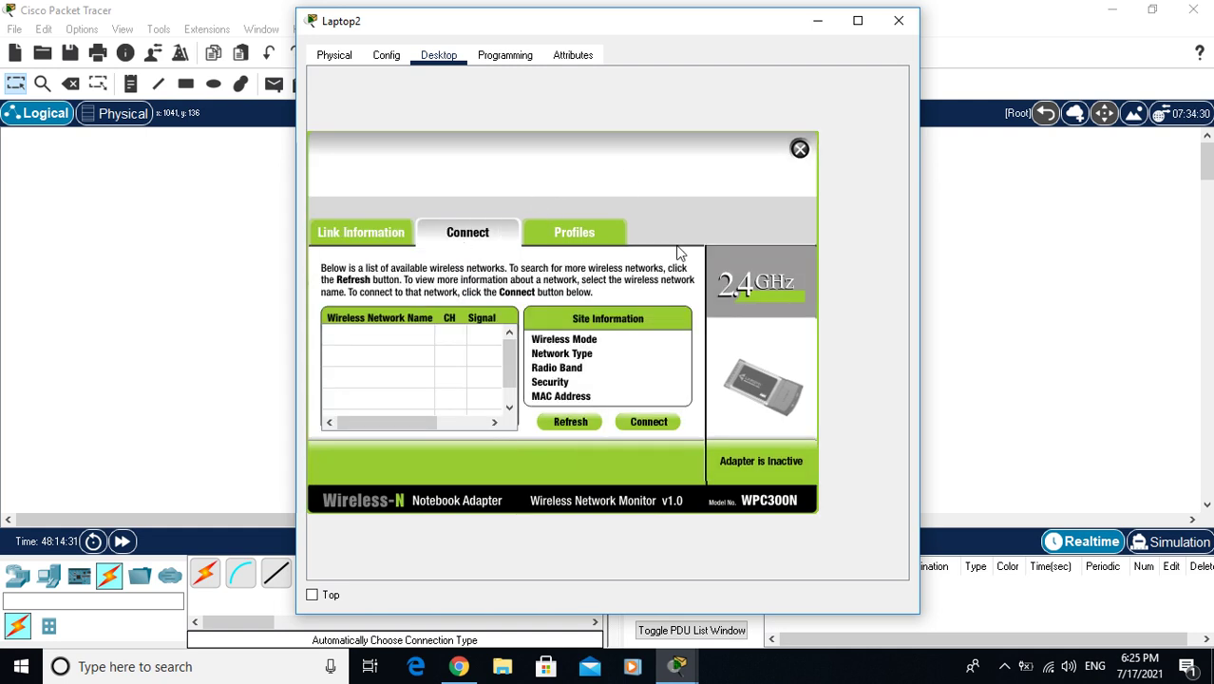
click(563, 425)
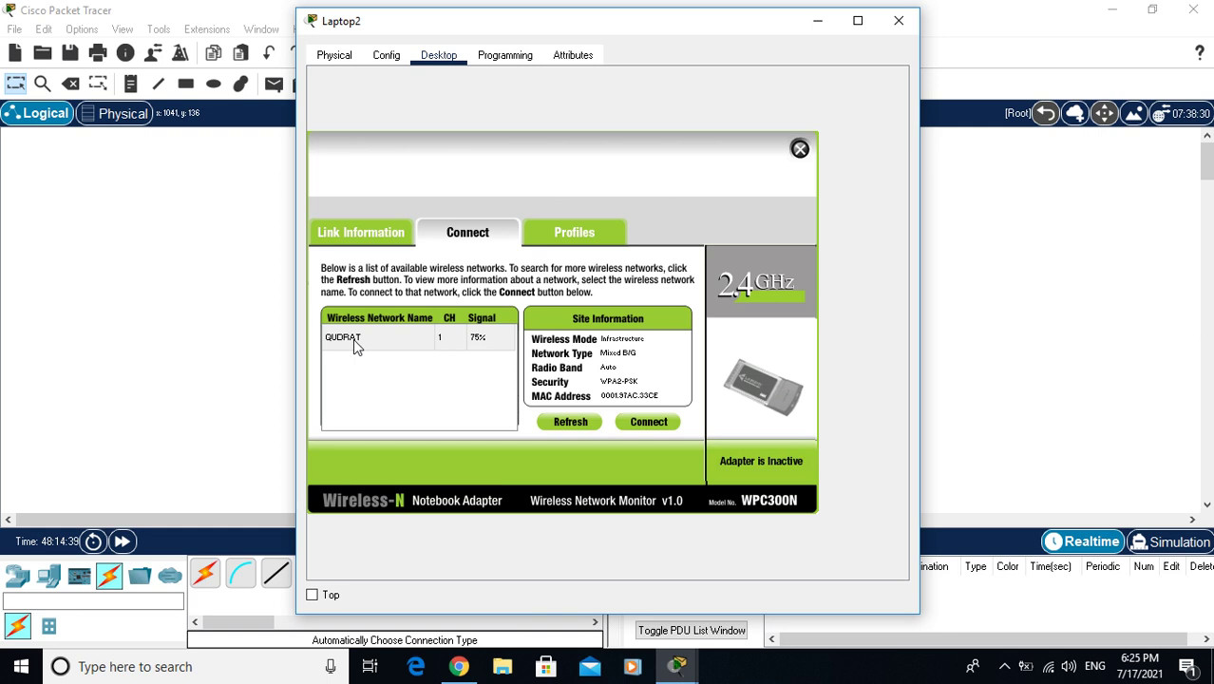
click(354, 343)
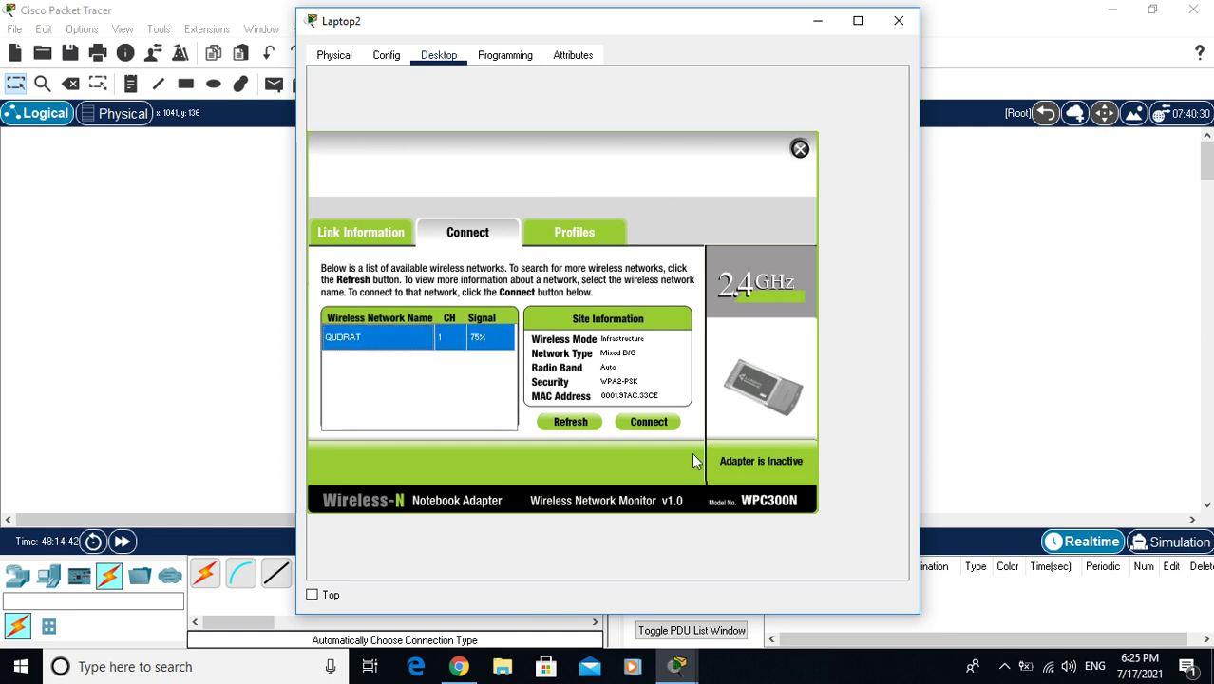
click(648, 420)
click(425, 338)
text(12345678)
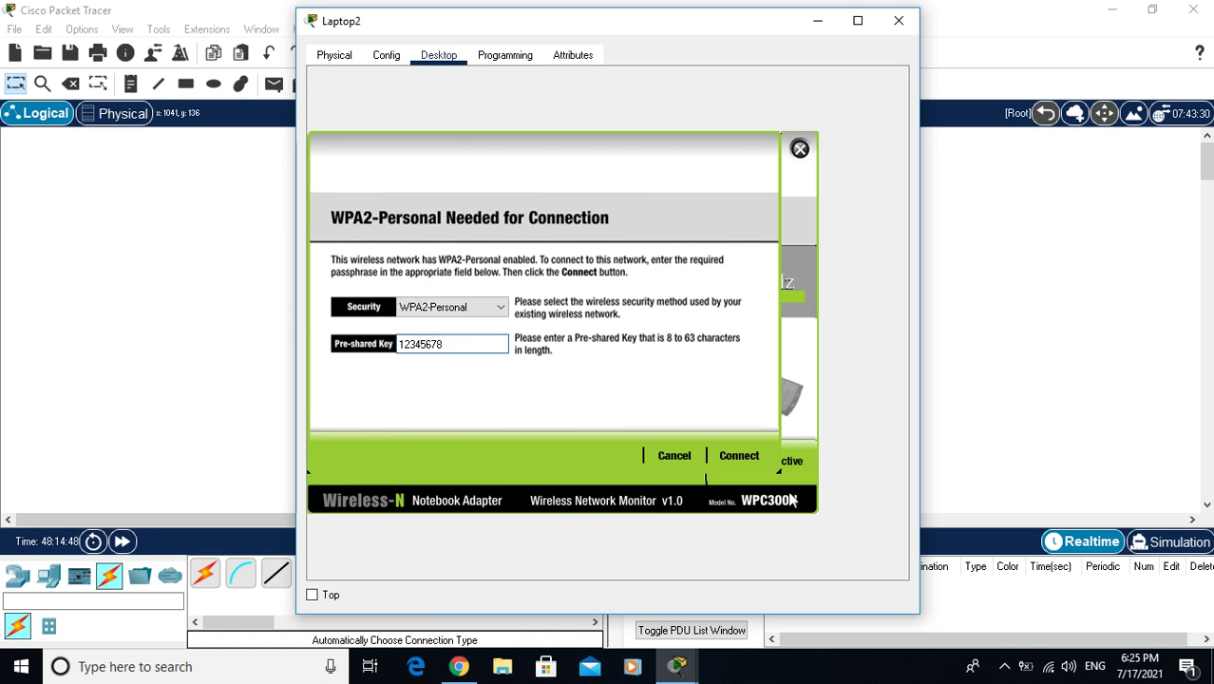
click(739, 457)
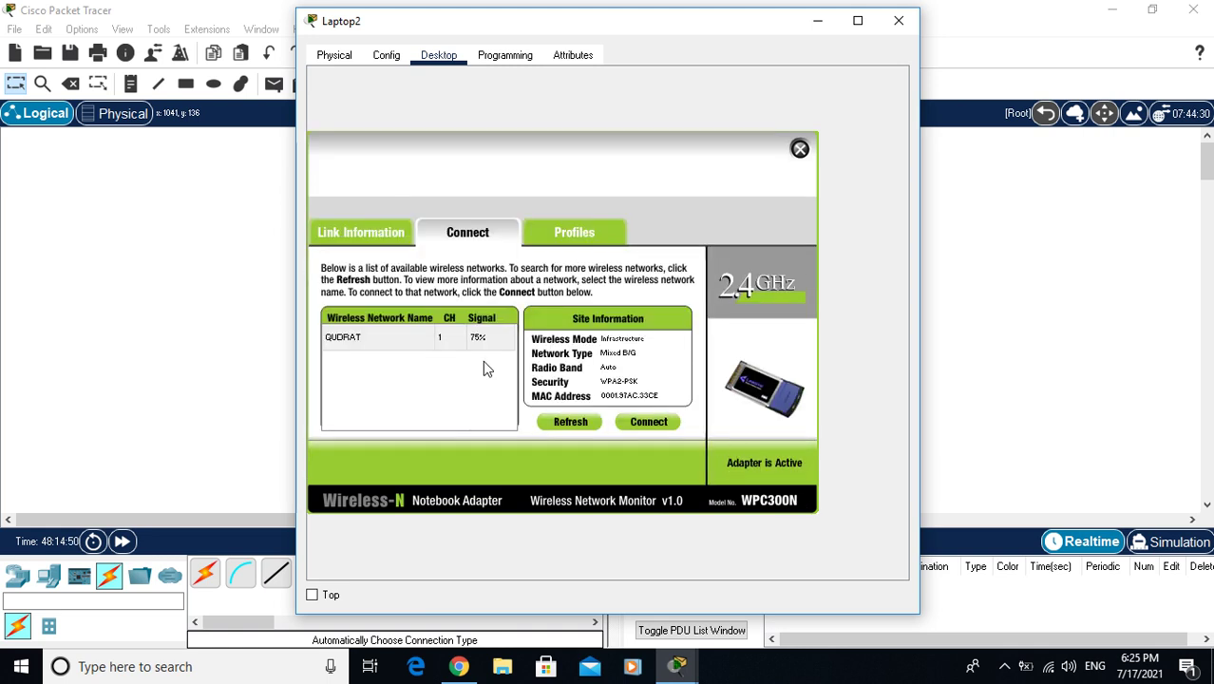
click(800, 151)
click(898, 20)
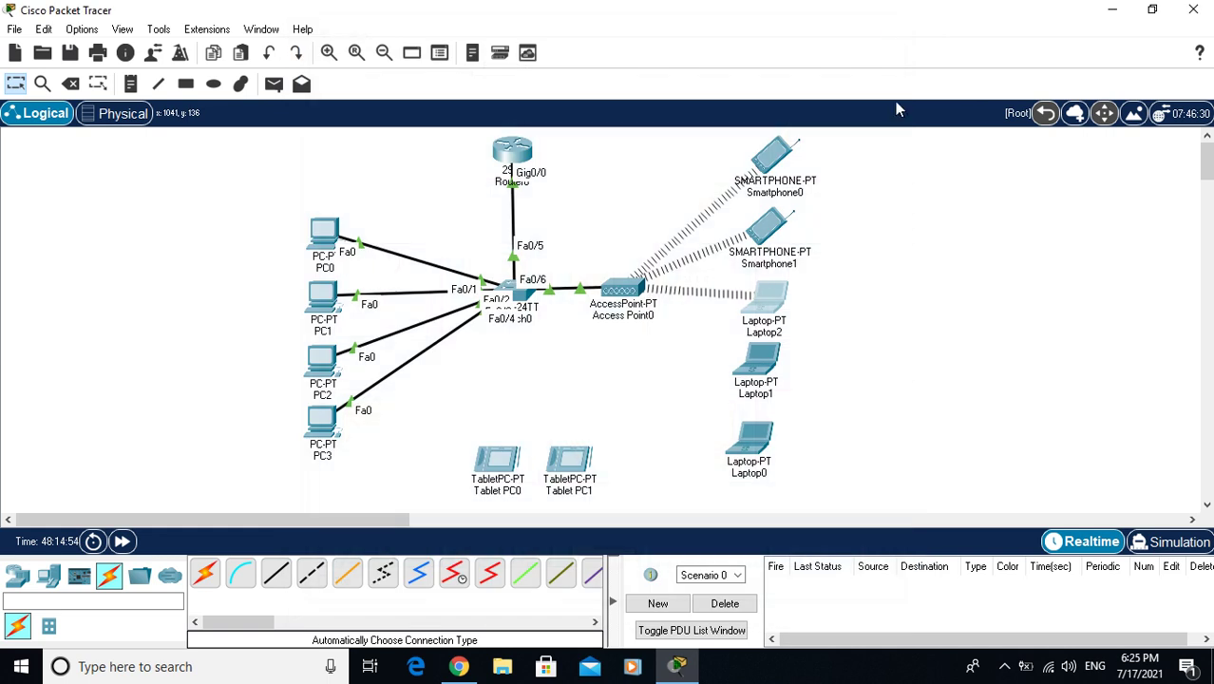
Join Laptop1 to QUDRAT through PC Wireless using the WPA2-Personal pre-shared key
click(753, 357)
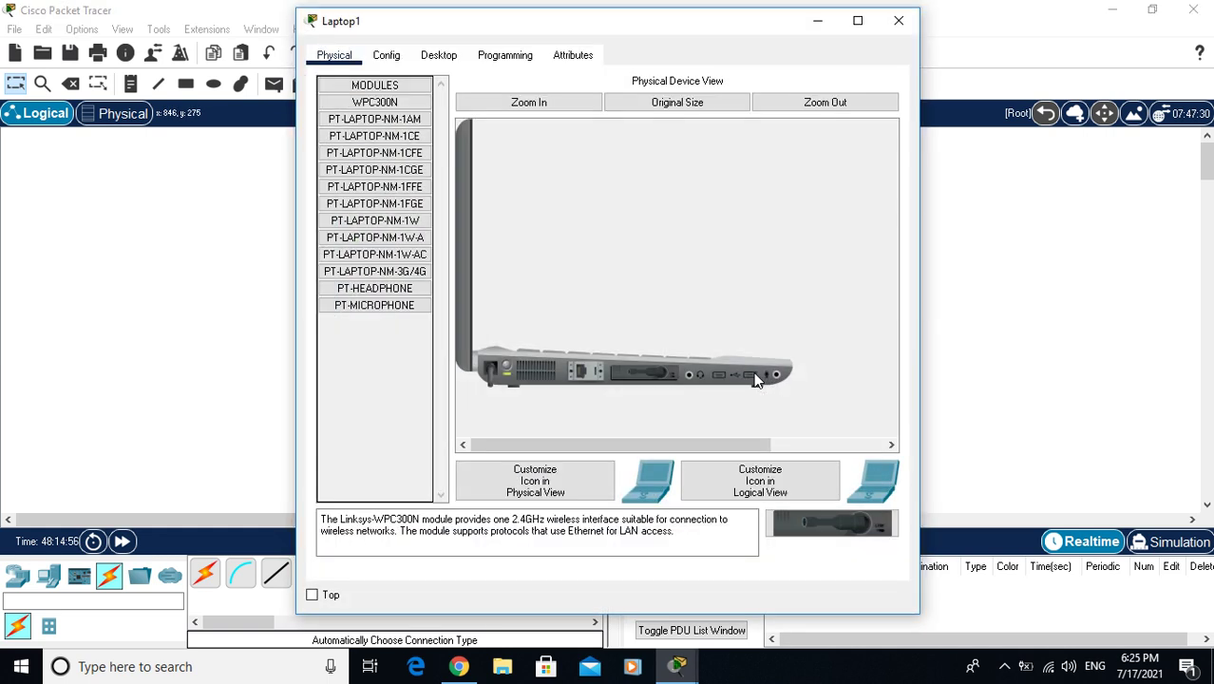
click(440, 57)
click(361, 283)
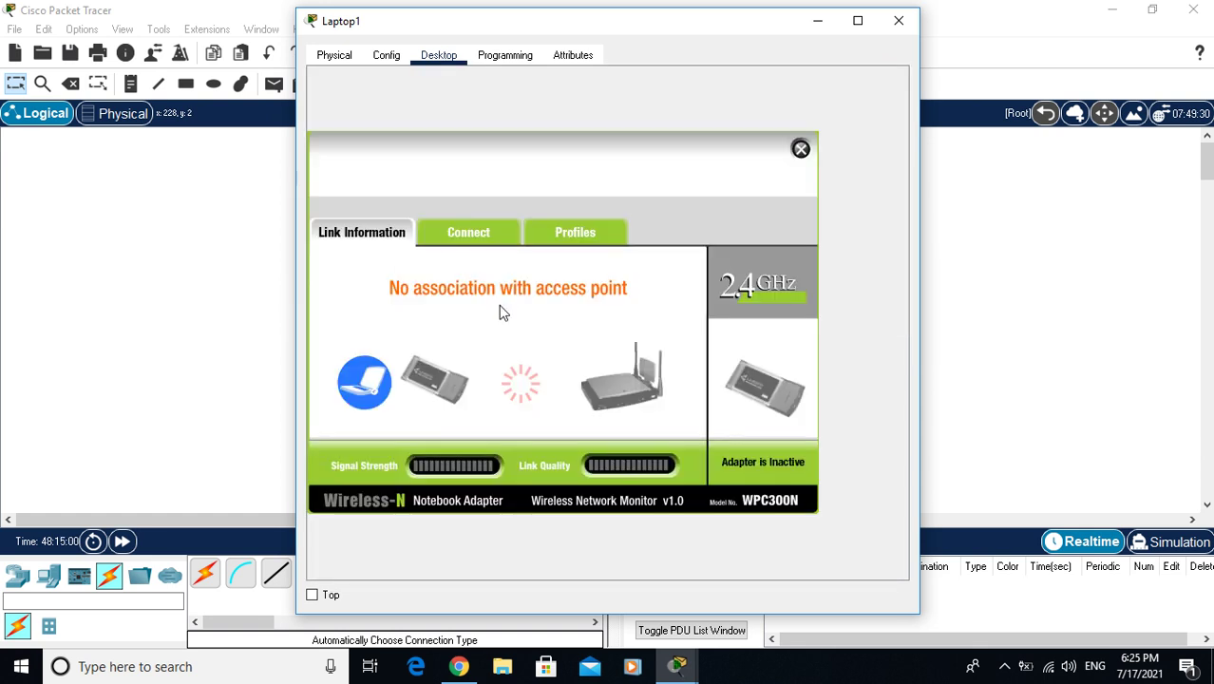
click(450, 236)
click(548, 422)
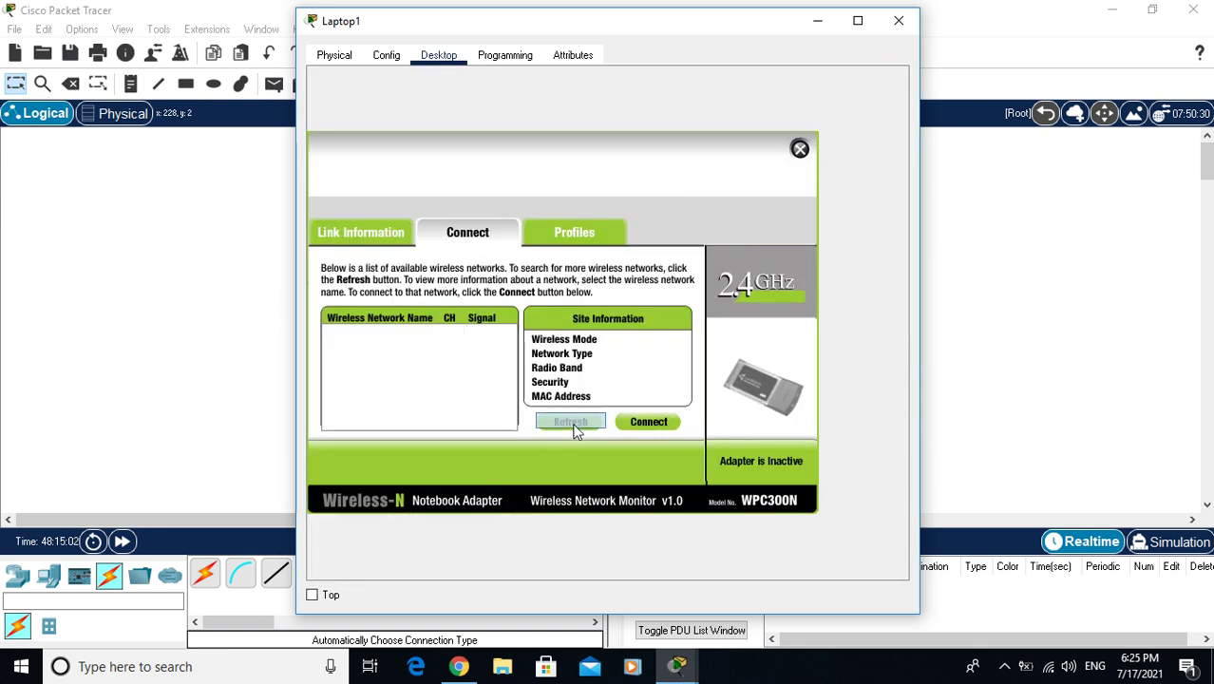
click(361, 339)
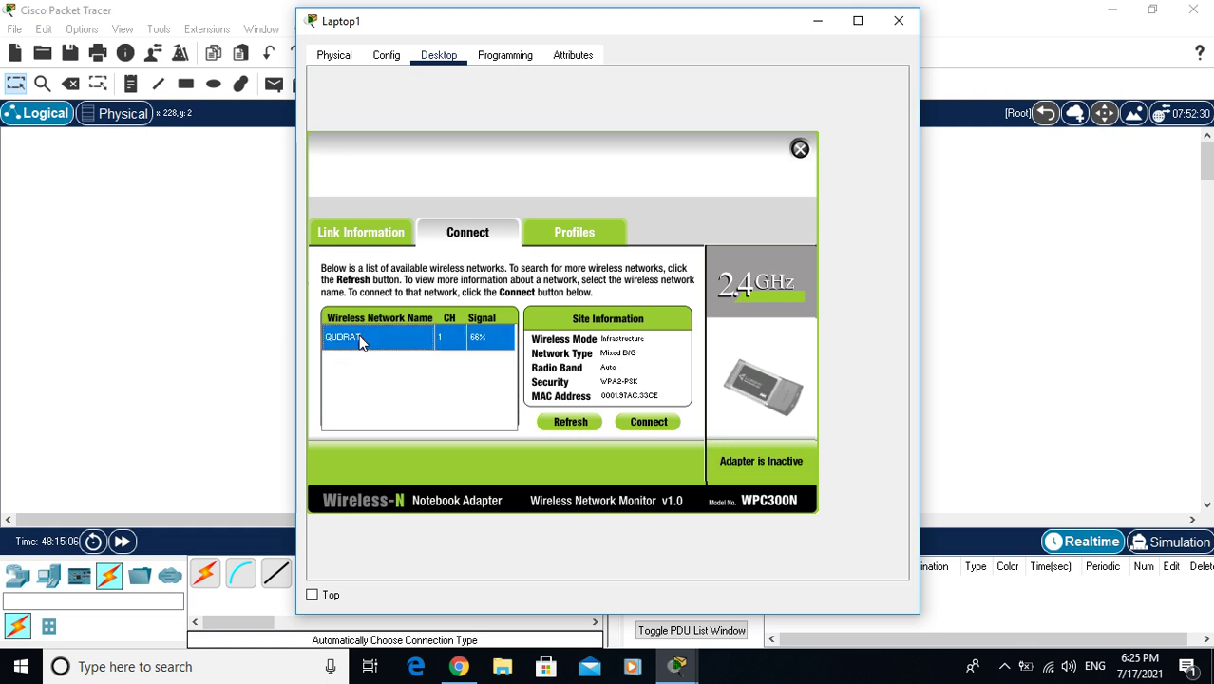
click(655, 422)
click(485, 343)
text(12345678)
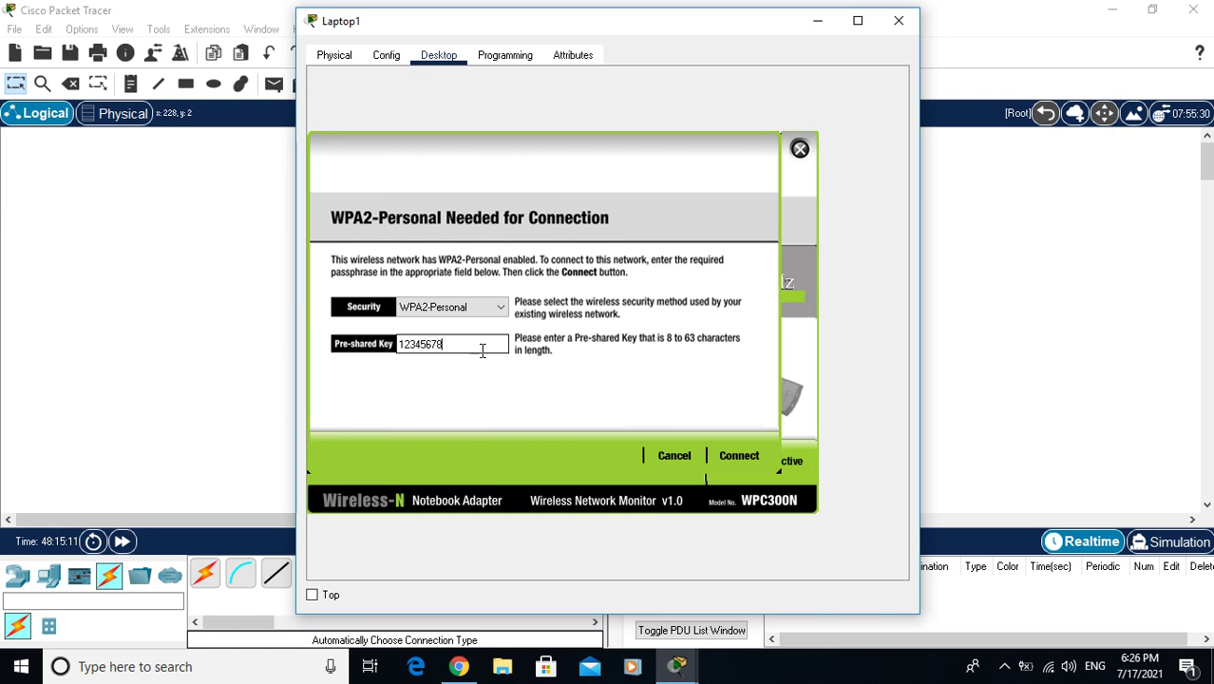
click(745, 455)
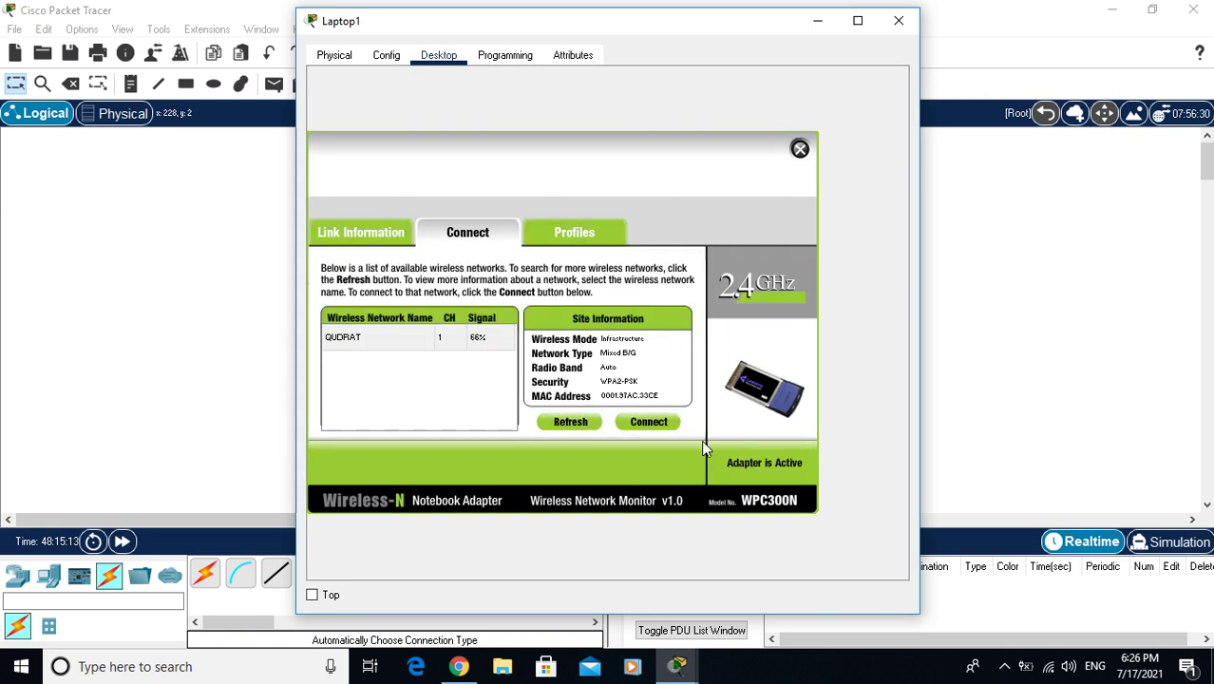
click(799, 150)
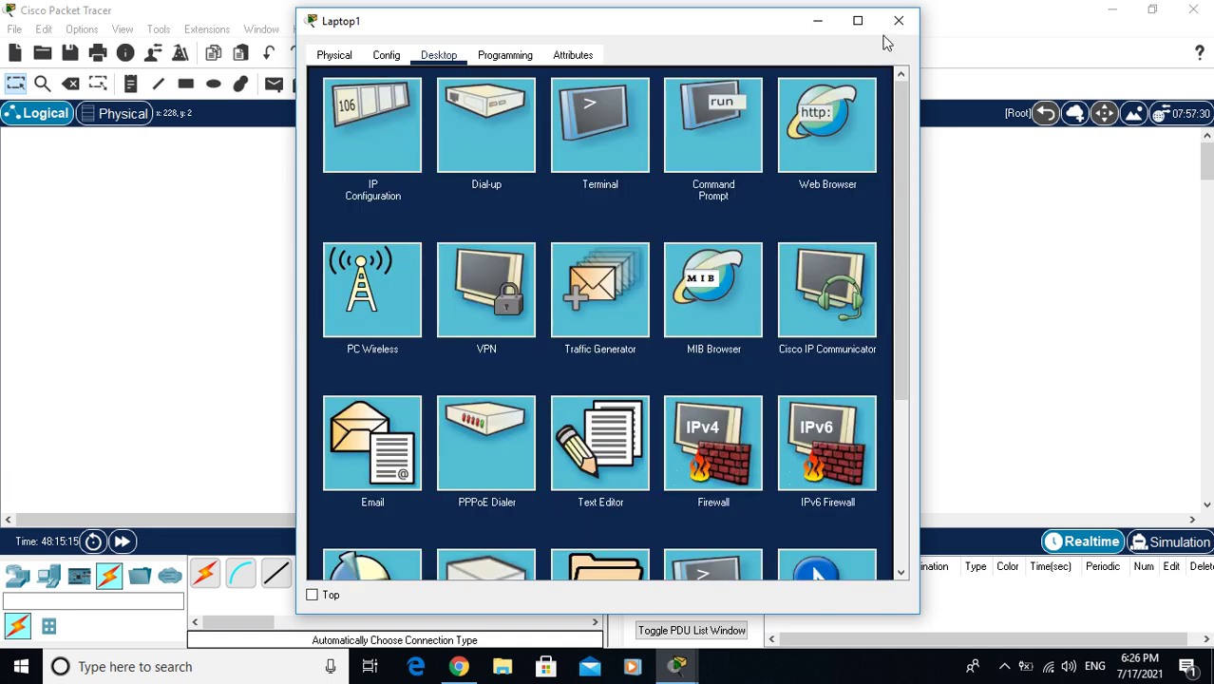
click(897, 21)
Join Laptop0 to QUDRAT through PC Wireless, entering the WPA2-Personal pre-shared key
click(749, 438)
click(440, 55)
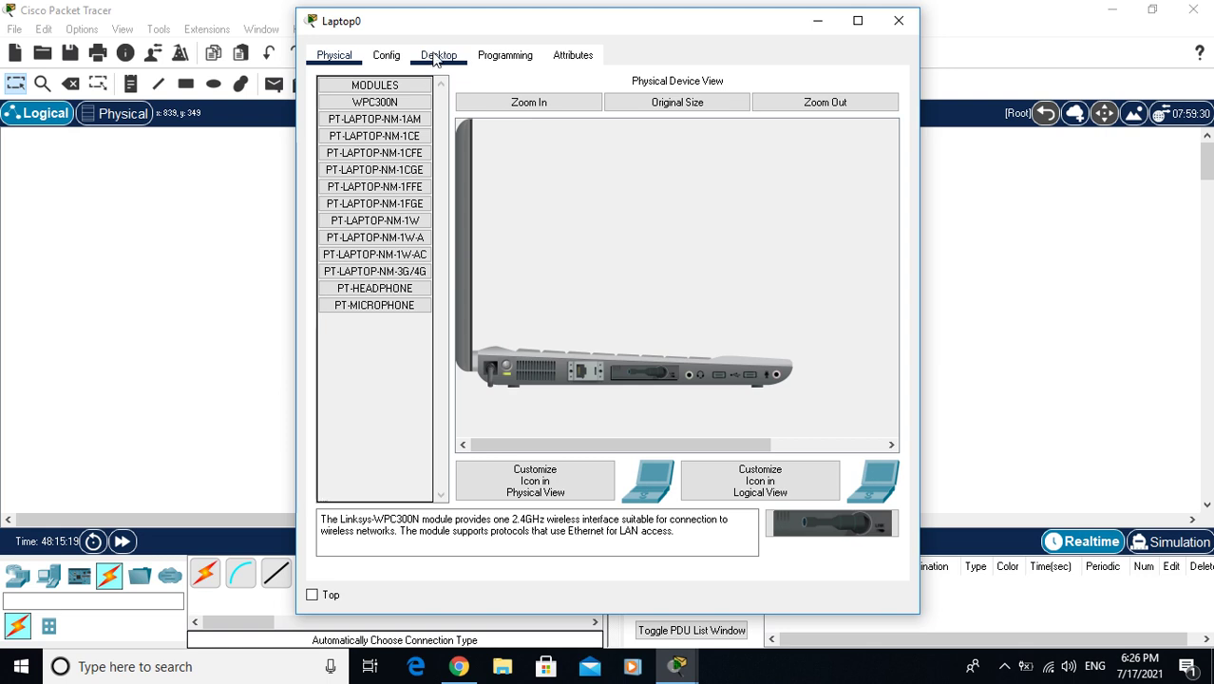
click(368, 297)
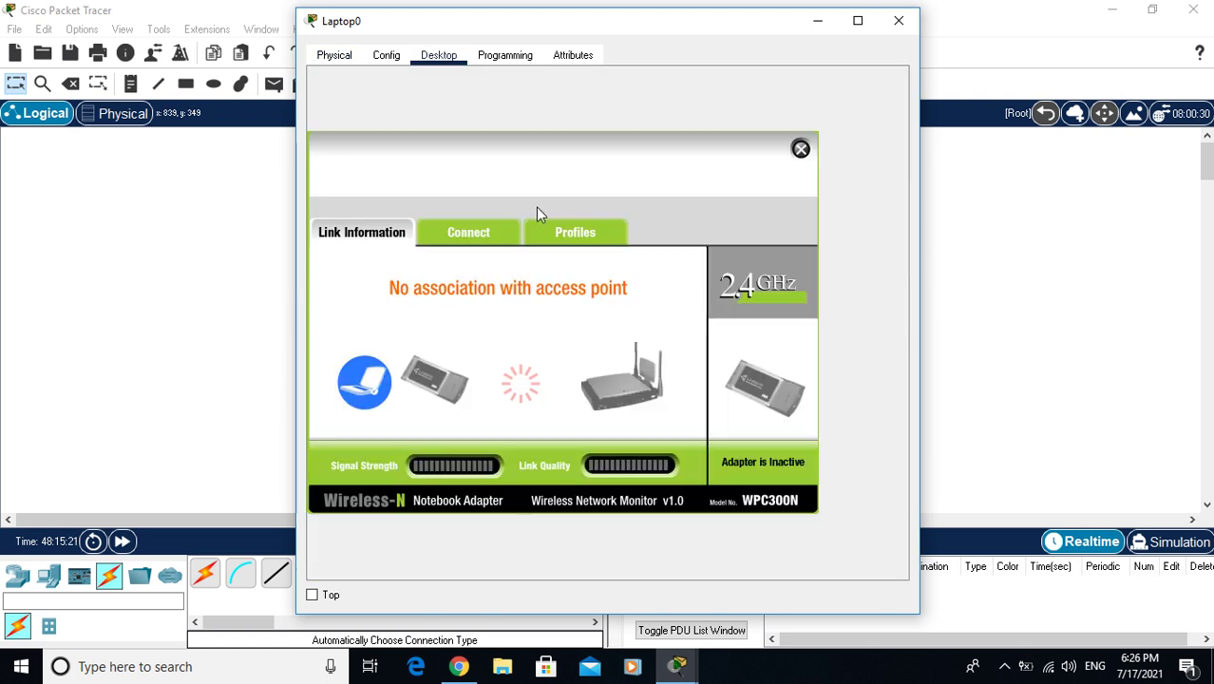
click(485, 233)
click(575, 421)
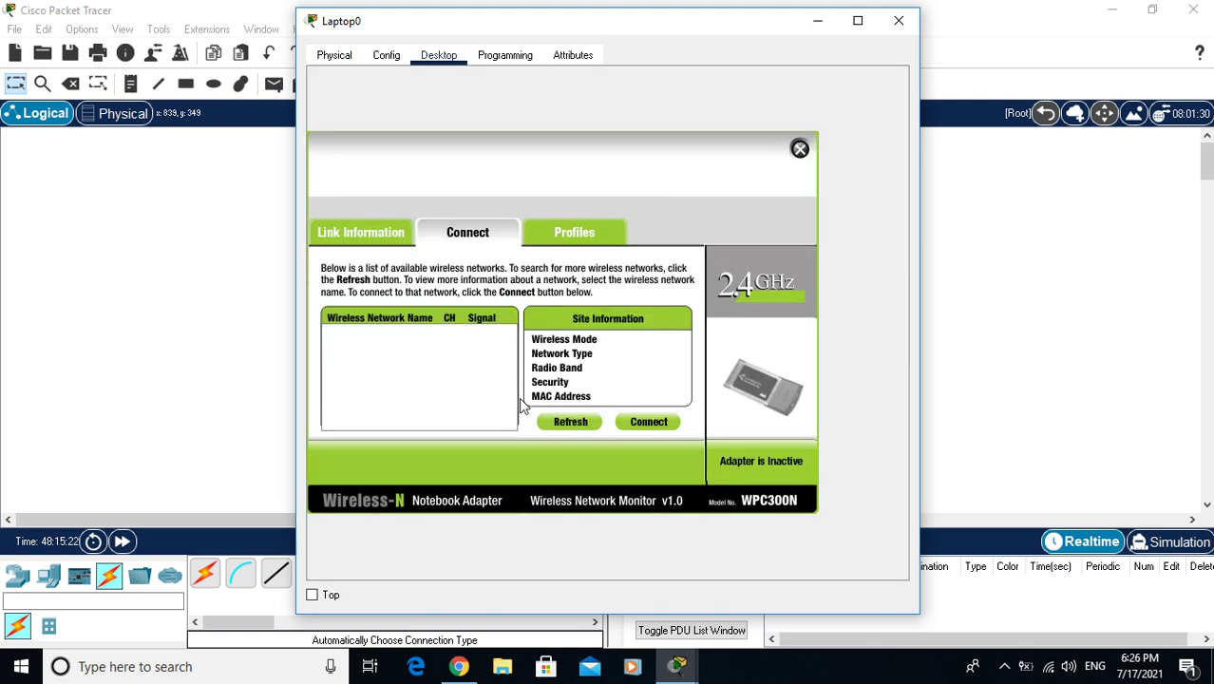
click(375, 342)
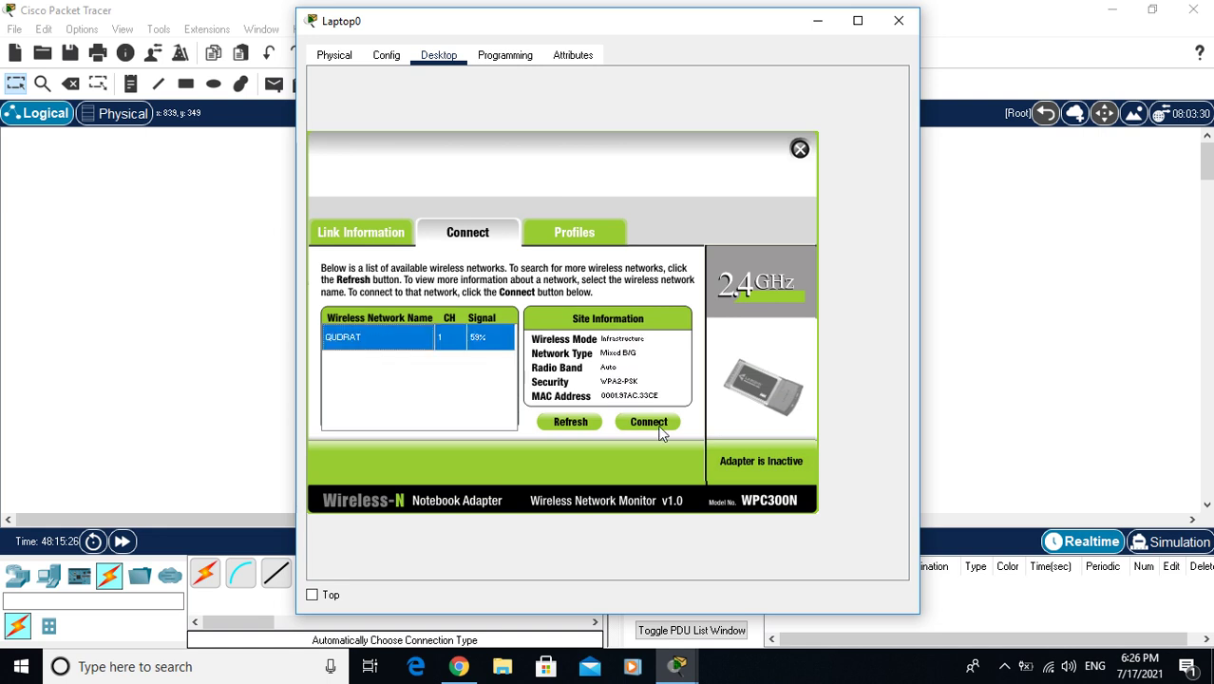
click(663, 430)
click(424, 343)
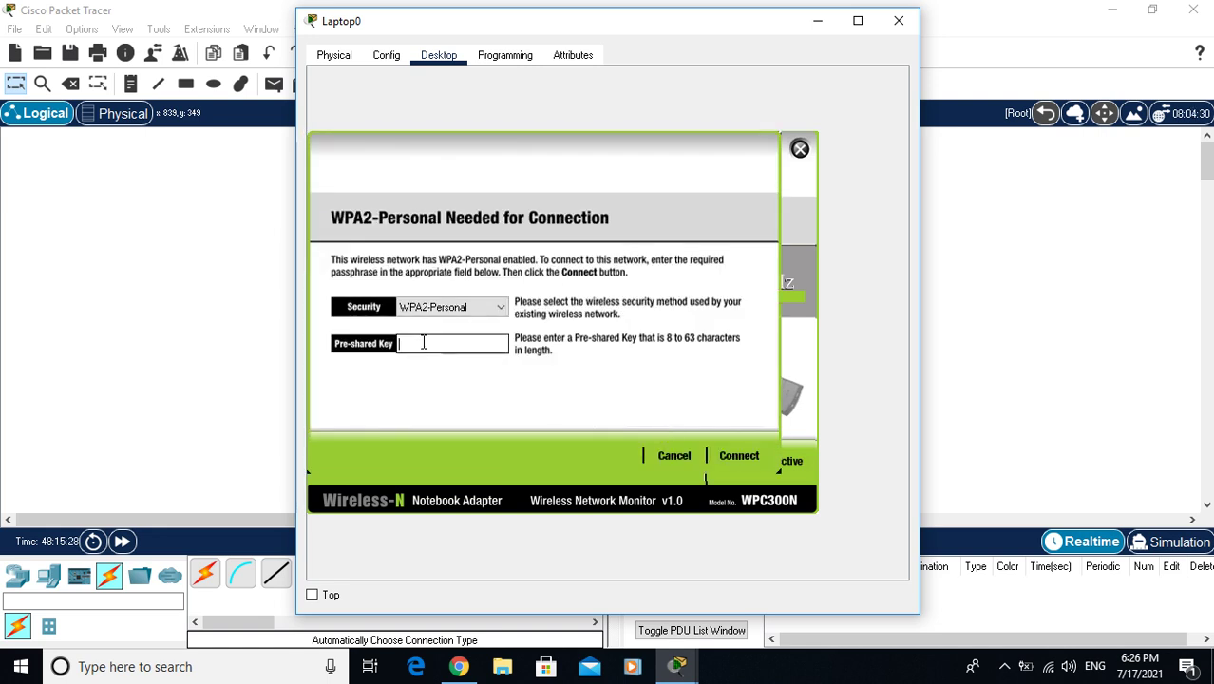
text(12345678)
click(739, 455)
click(799, 149)
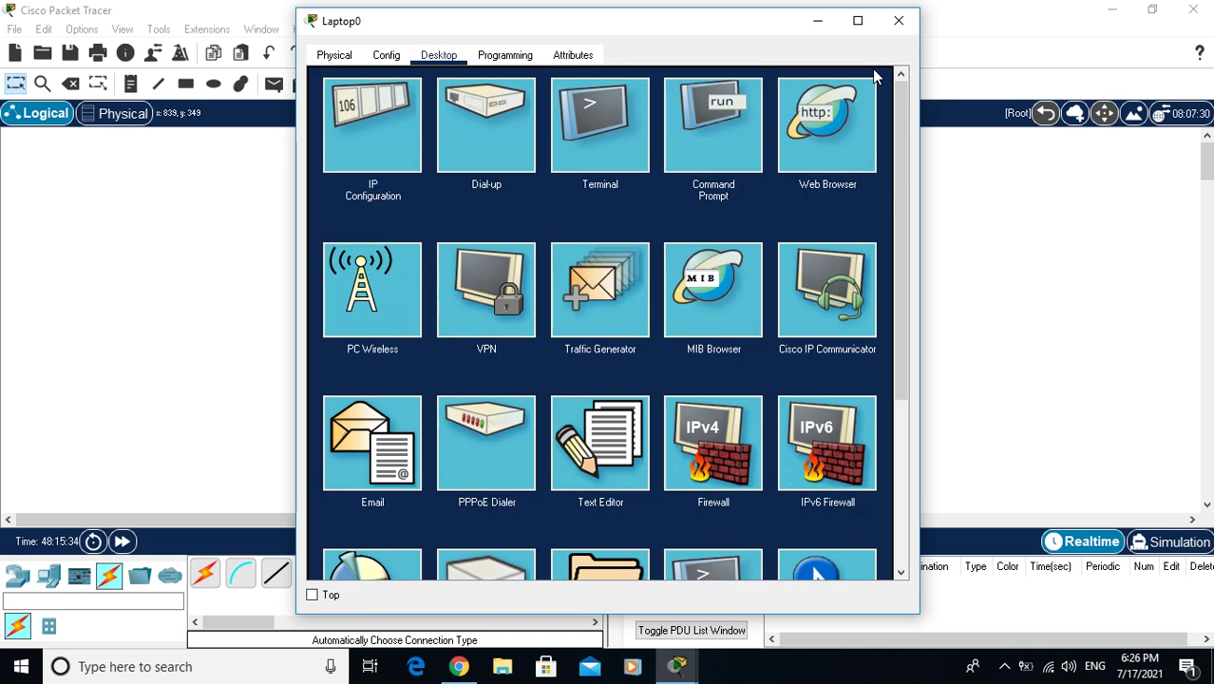
click(898, 20)
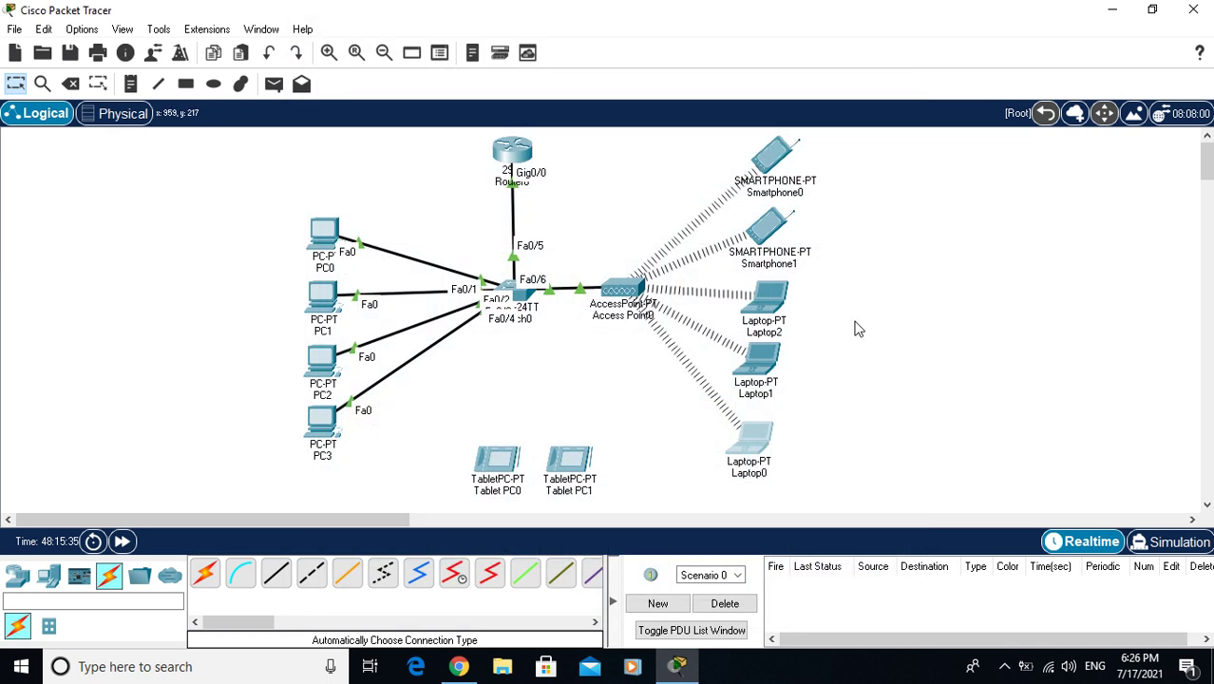
Set Tablet PC0's Wireless0 SSID to QUDRAT with WPA2-PSK and the shared pass phrase
click(481, 464)
click(437, 59)
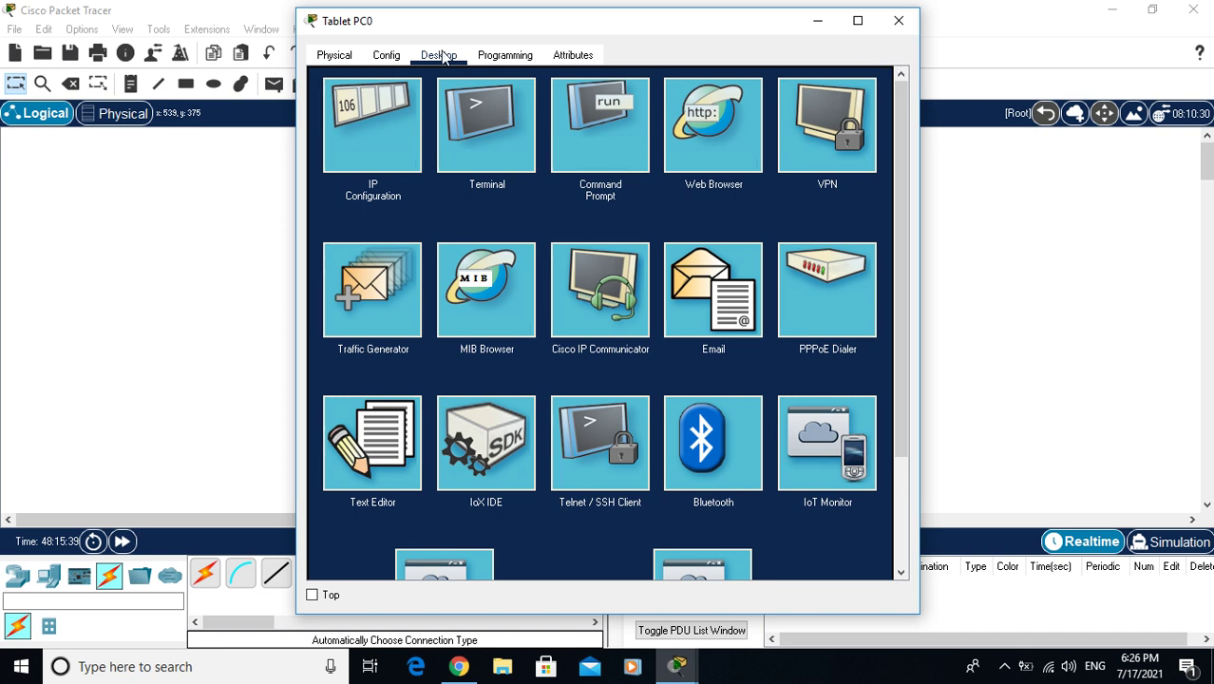
click(385, 55)
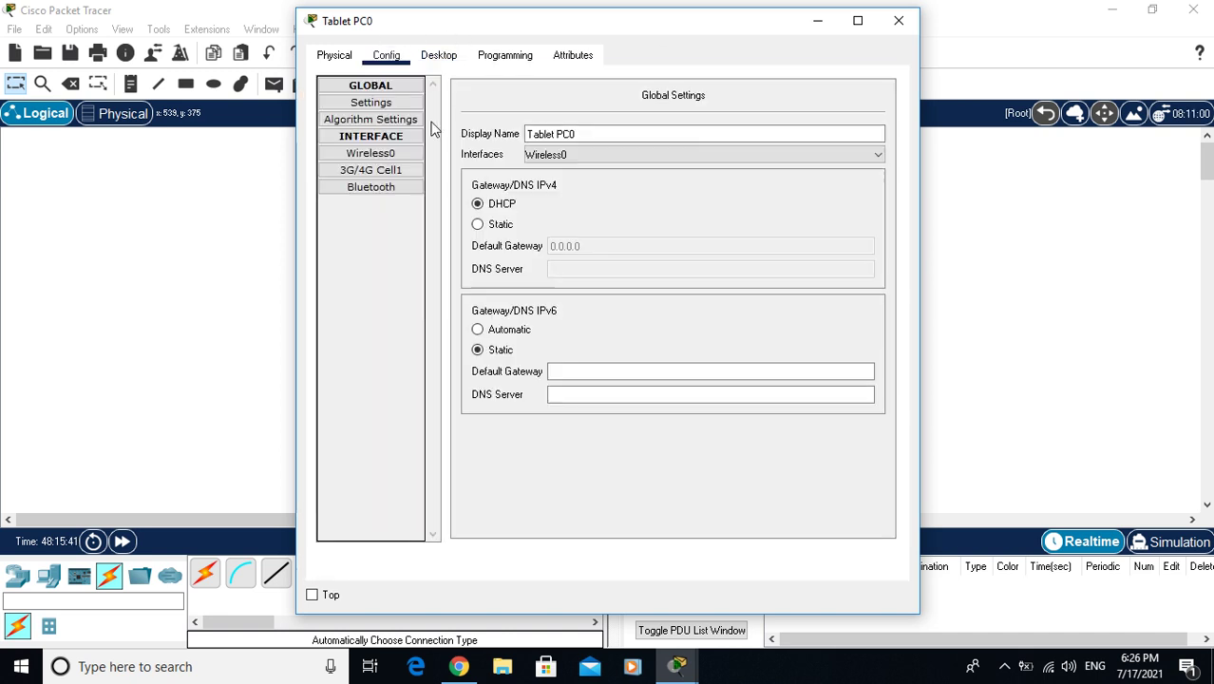
click(370, 154)
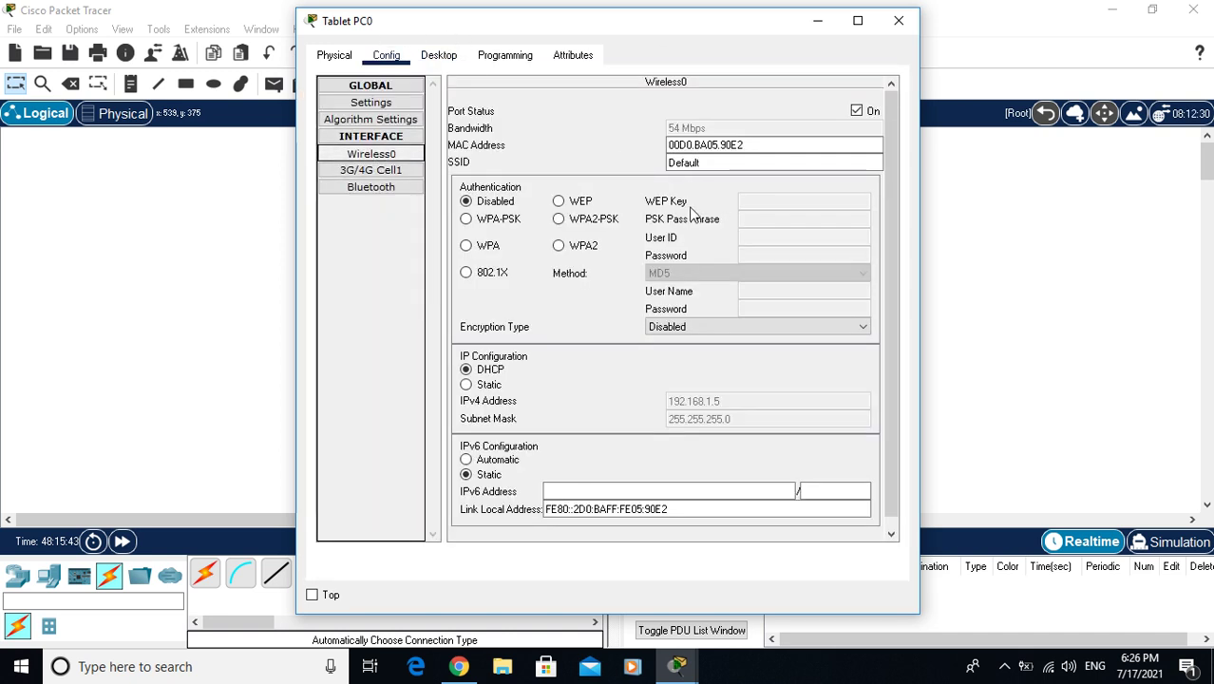
double_click(731, 166)
text(QUDRAT)
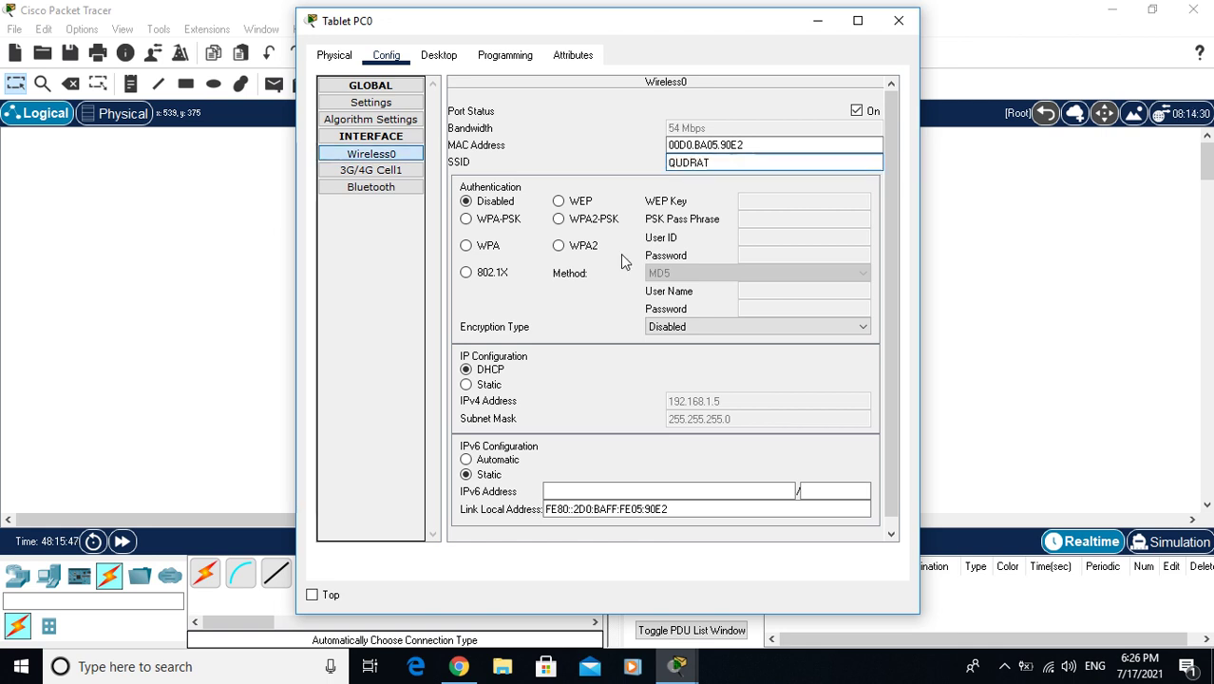
click(589, 220)
text(123456)
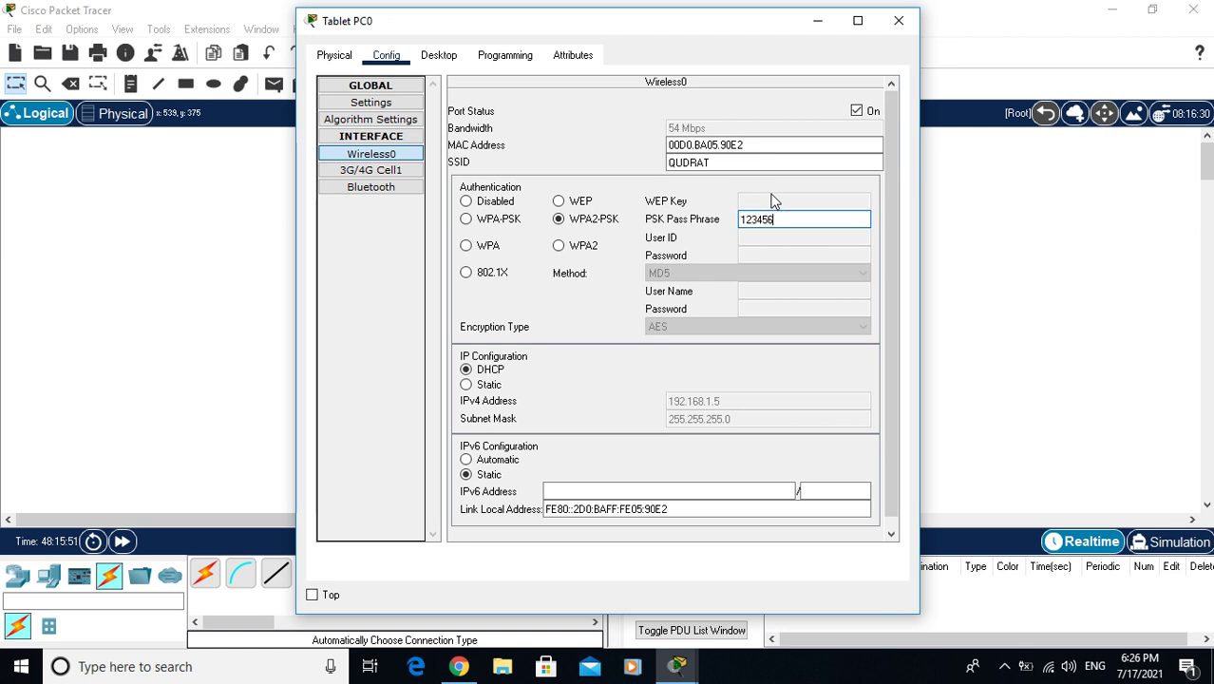
text(78)
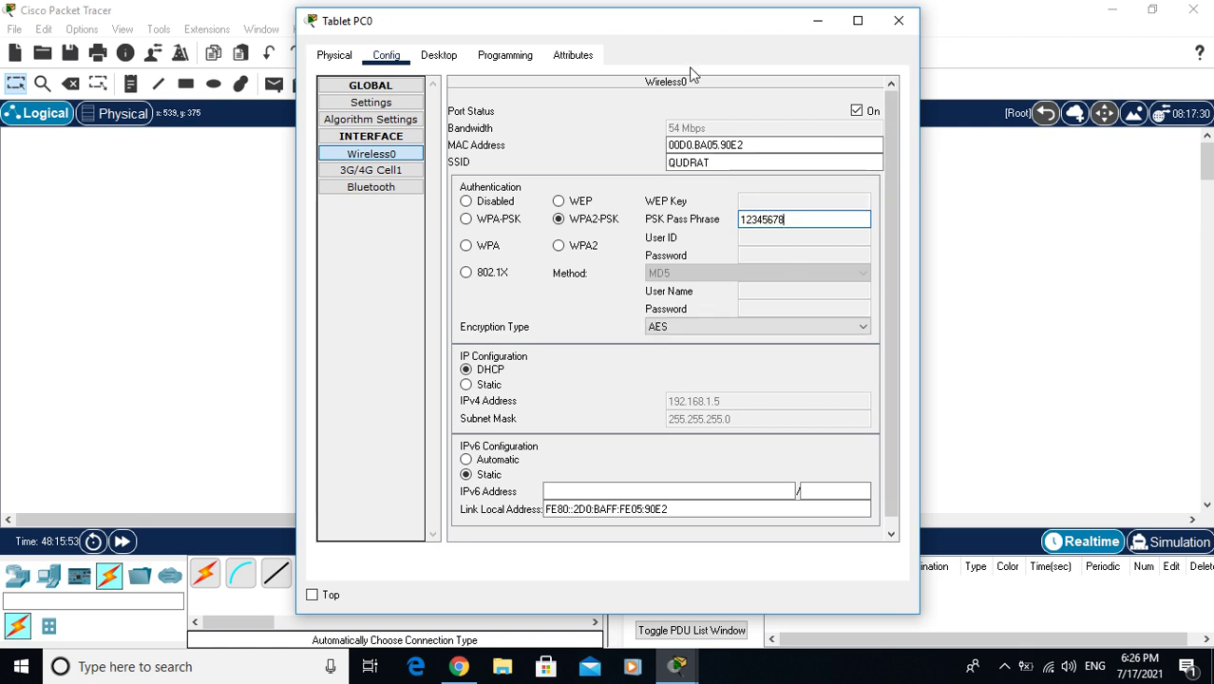
Confirm Tablet PC0 received DHCP address 192.168.1.5, then close its window
click(439, 55)
click(384, 144)
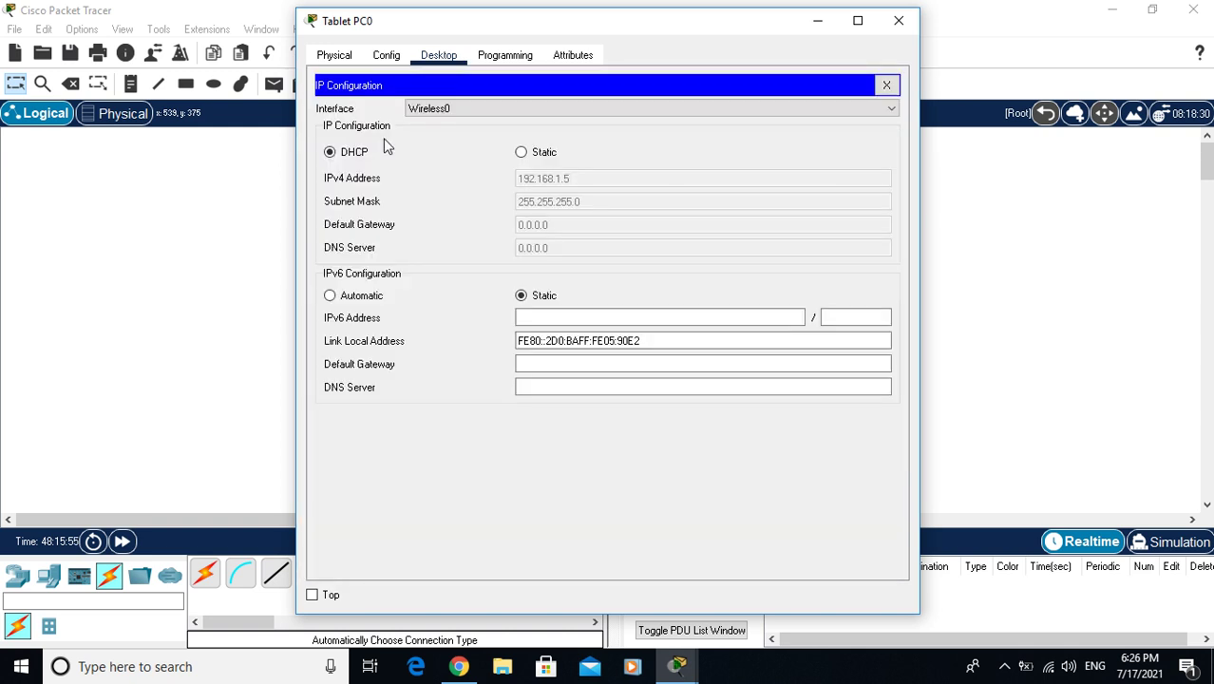
click(898, 19)
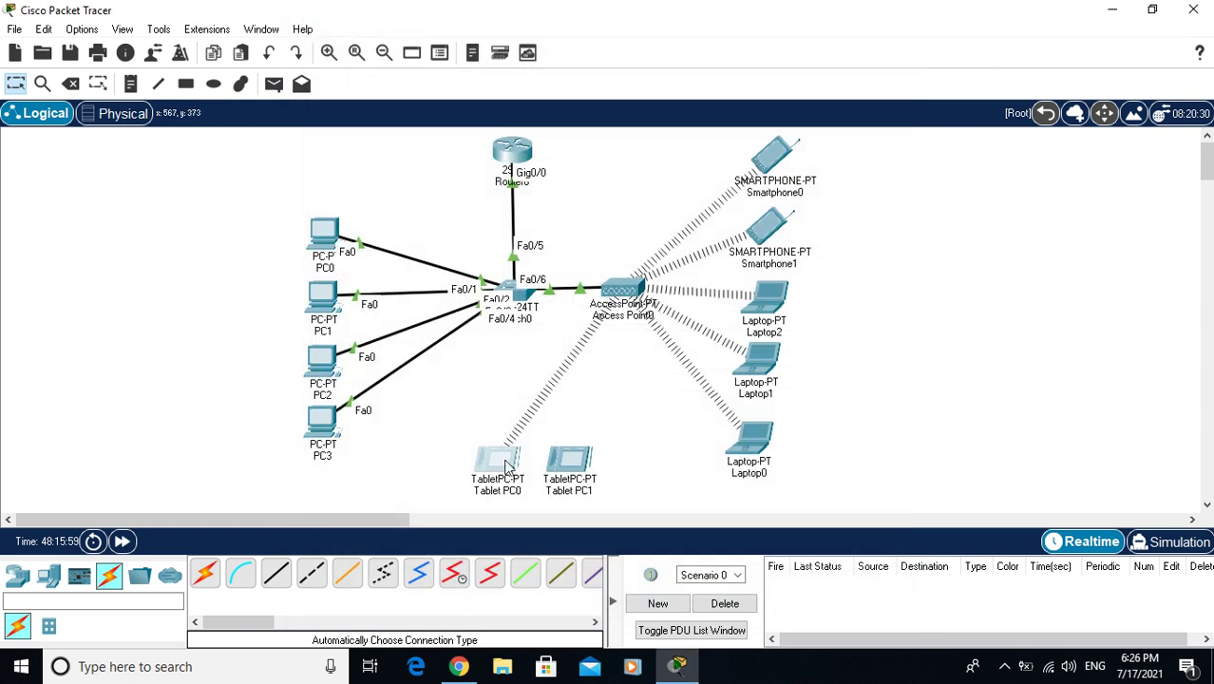
Set Tablet PC1's SSID to QUDRAT with WPA2-PSK and the pass phrase, then view its DHCP address 192.168.1.4
click(561, 468)
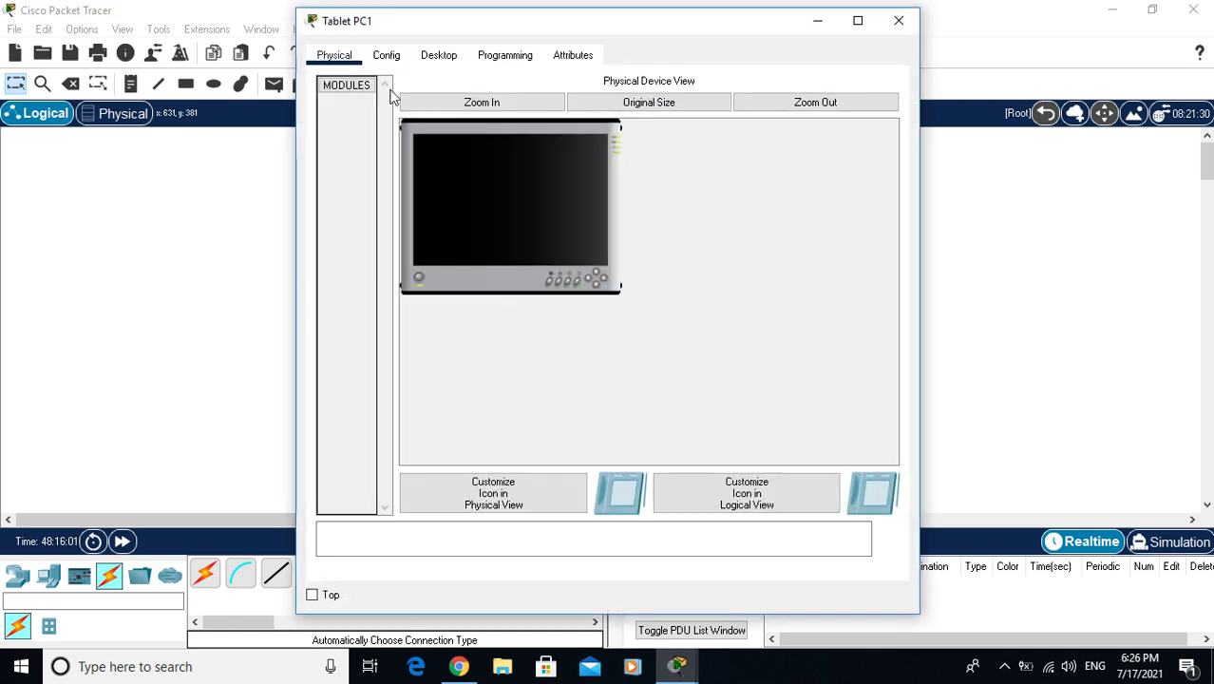
click(427, 59)
click(409, 59)
click(370, 153)
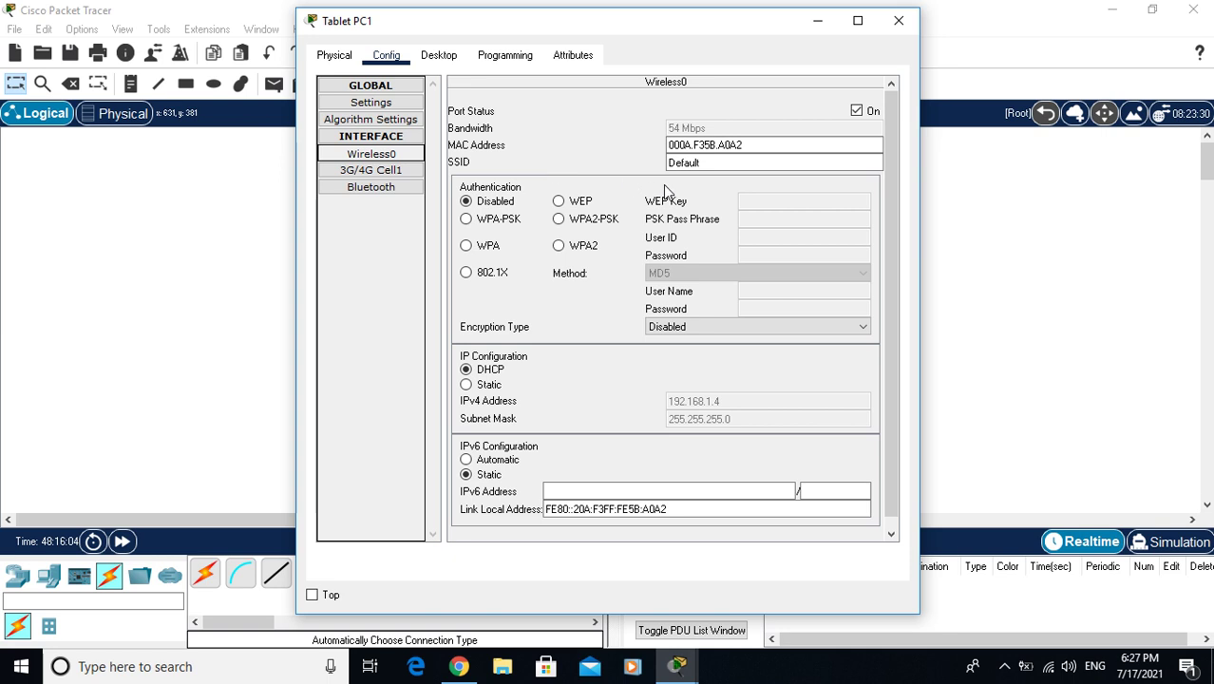
click(710, 166)
double_click(710, 166)
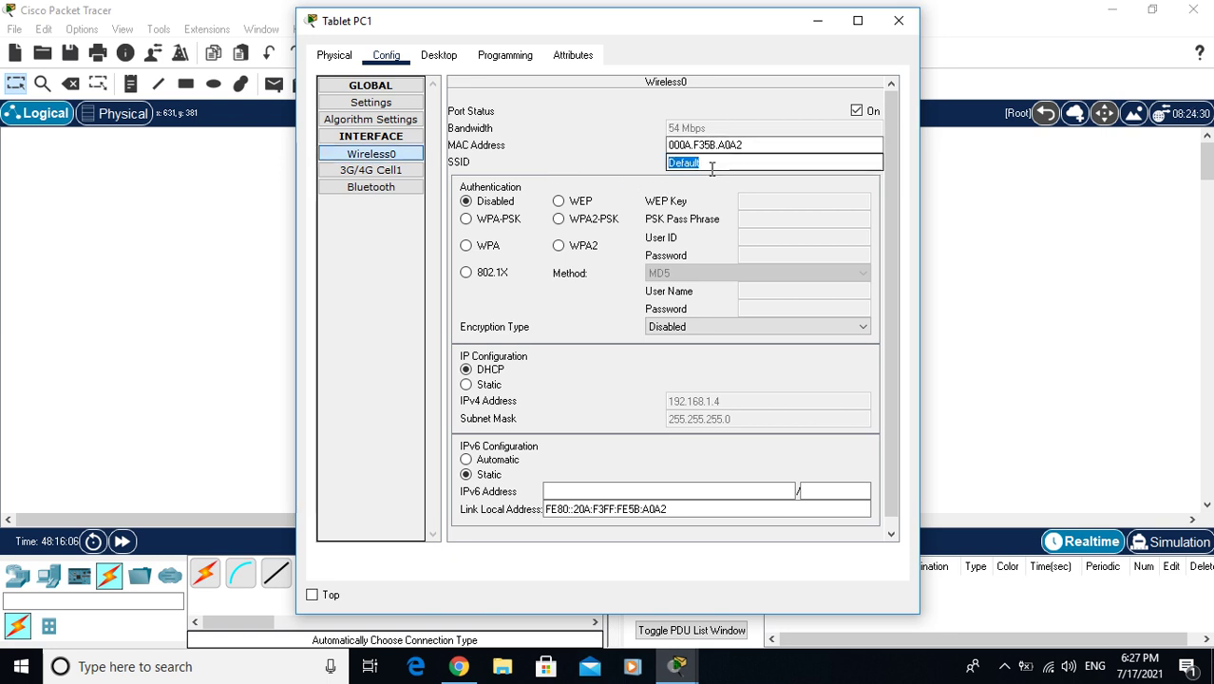
text(QUDRAT)
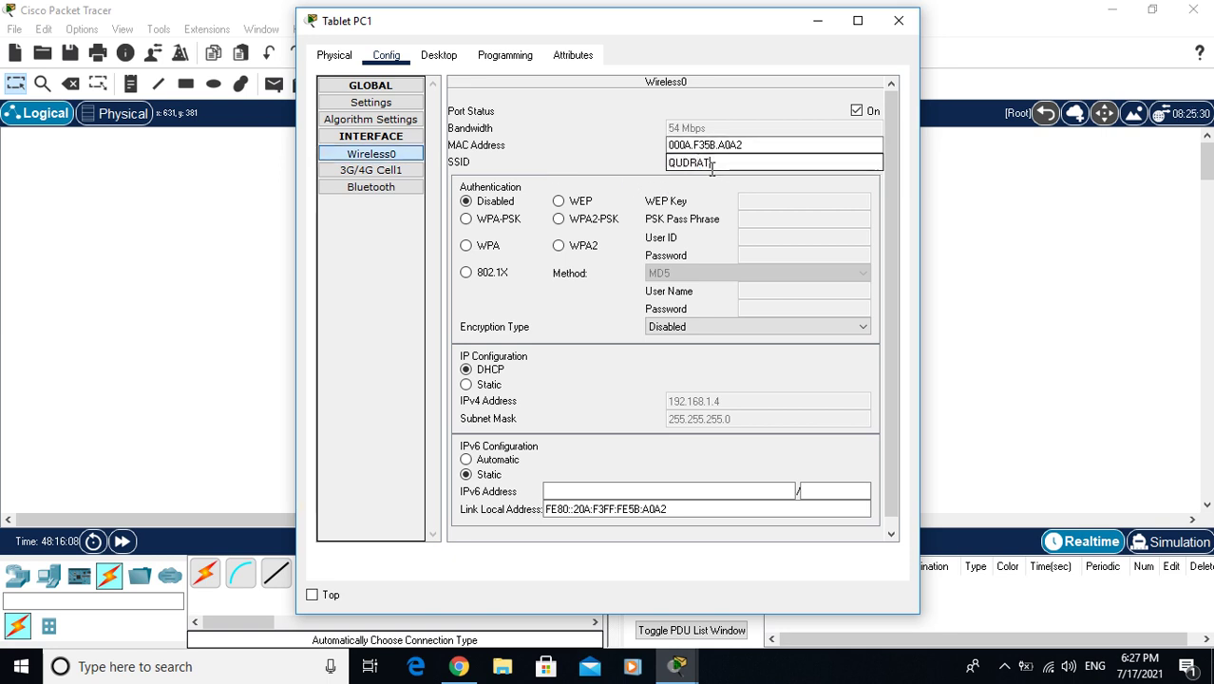
click(592, 223)
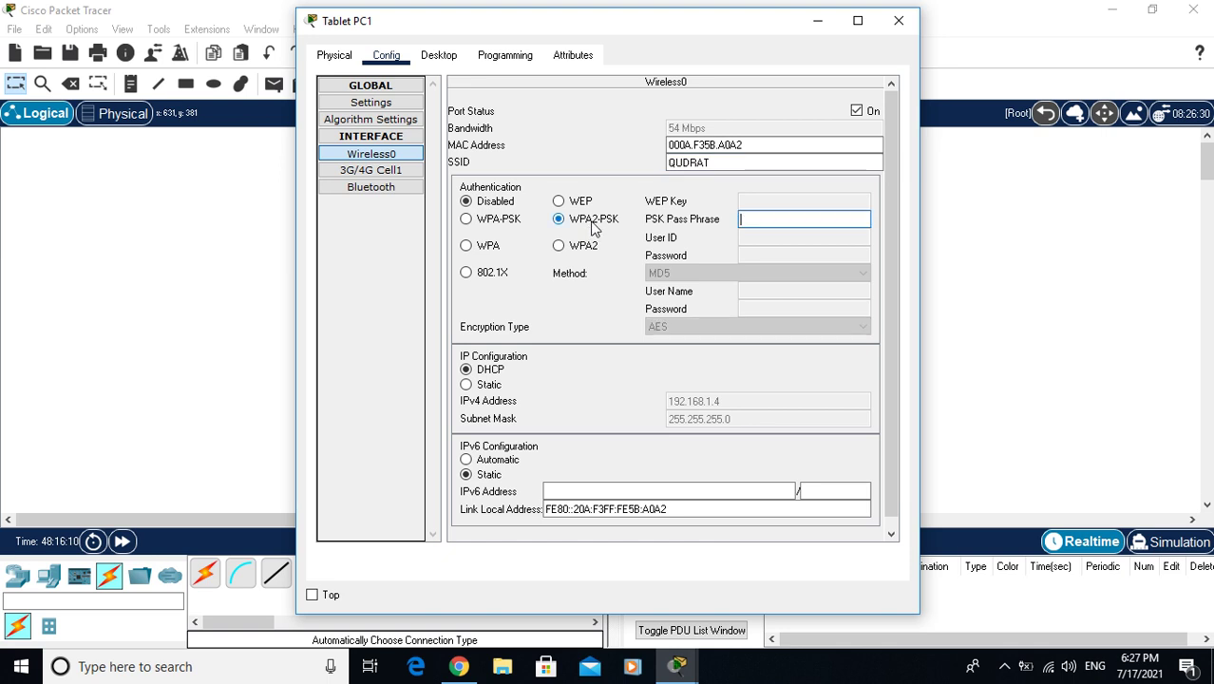
text(12345678)
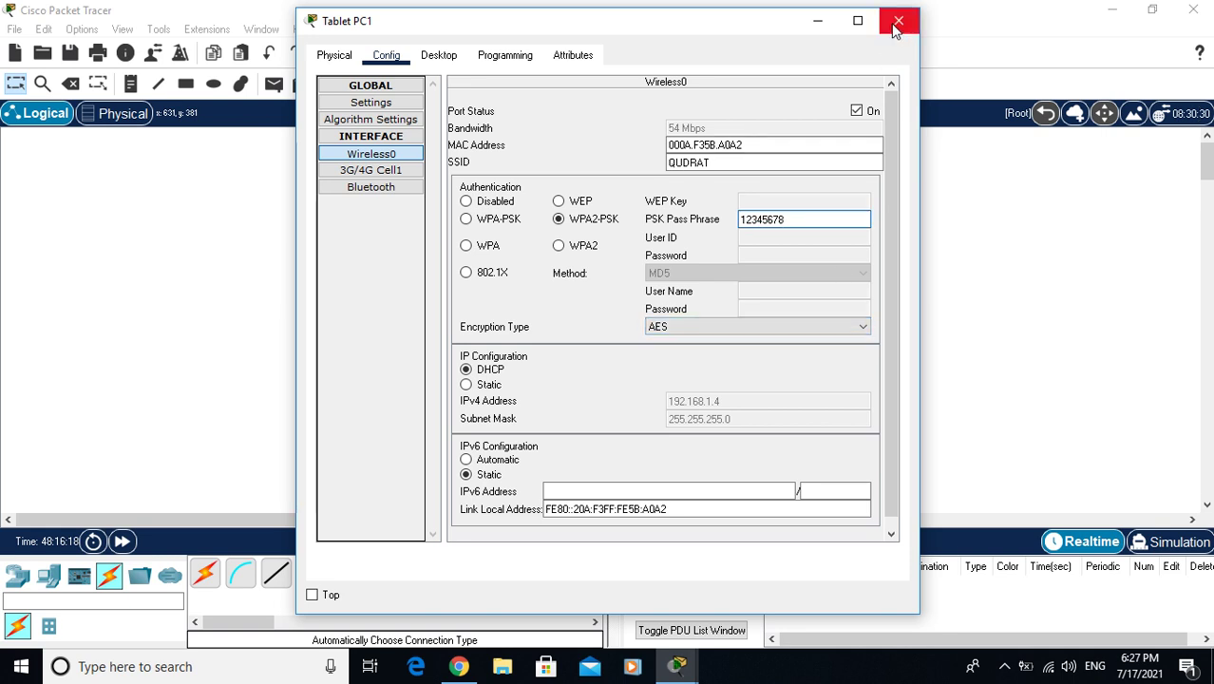
click(402, 97)
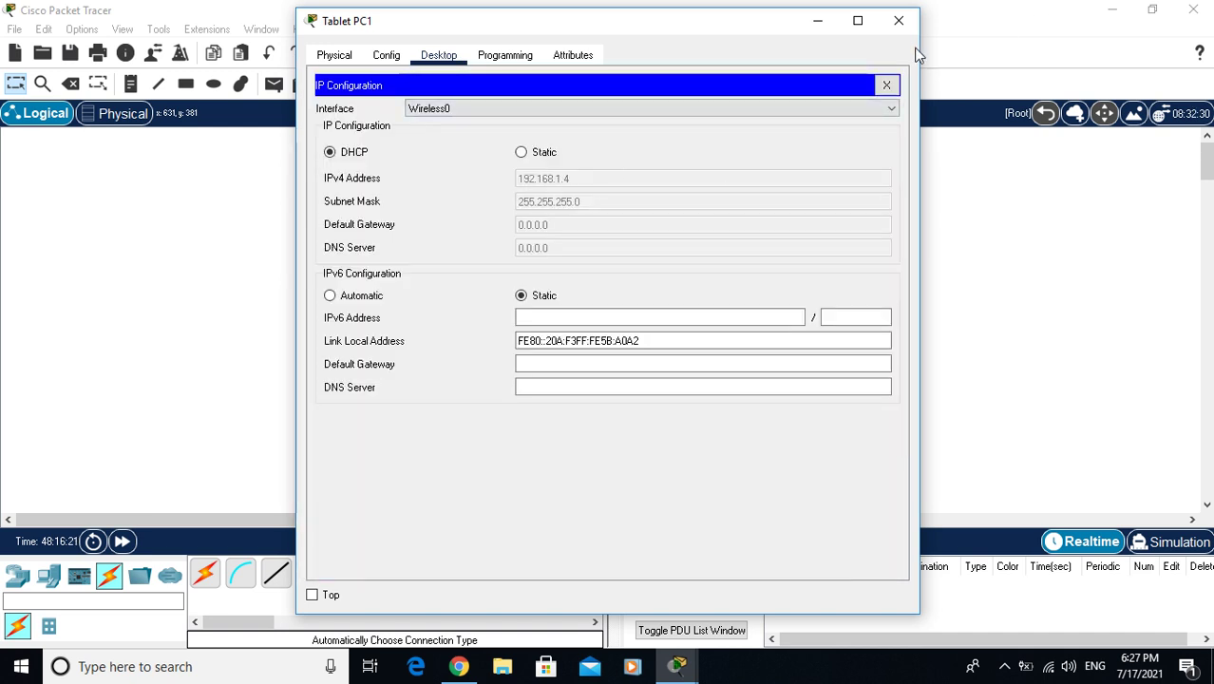
Close Tablet PC1's window to show the topology with every wireless device linked to Access Point0
click(897, 20)
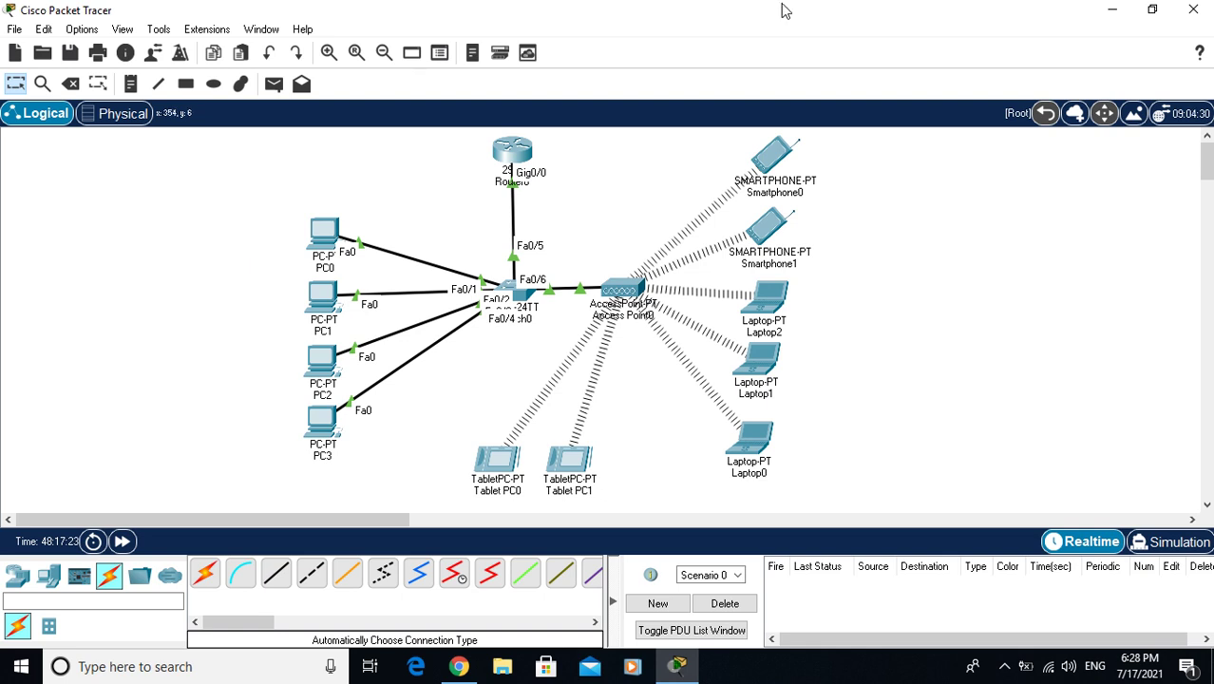
Run ipconfig on Laptop2 and check its DHCP address 192.168.1.8, subnet mask and gateway 192.168.1.1
click(774, 300)
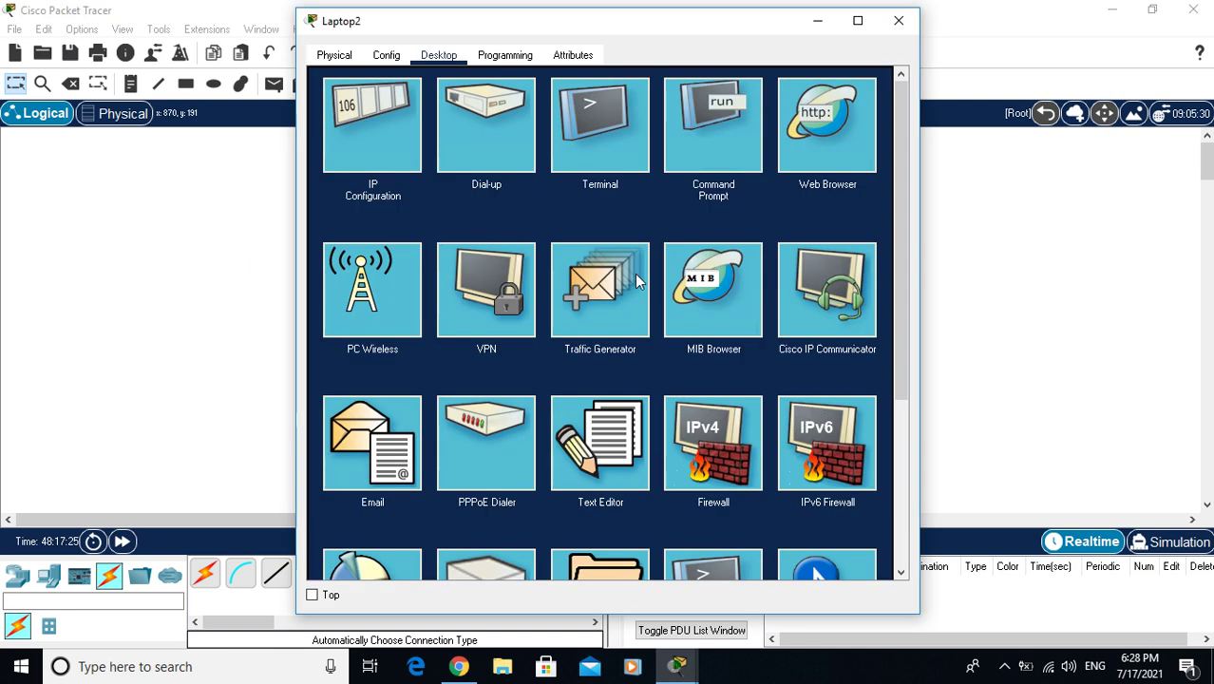
click(692, 123)
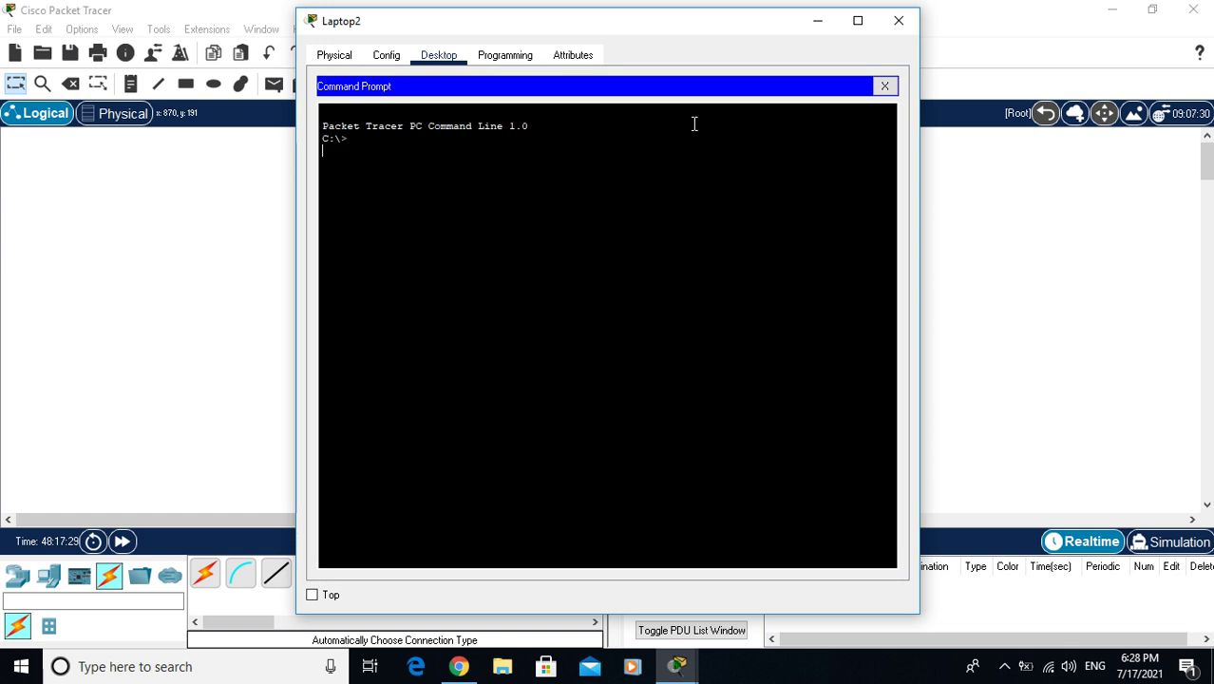
key(Return)
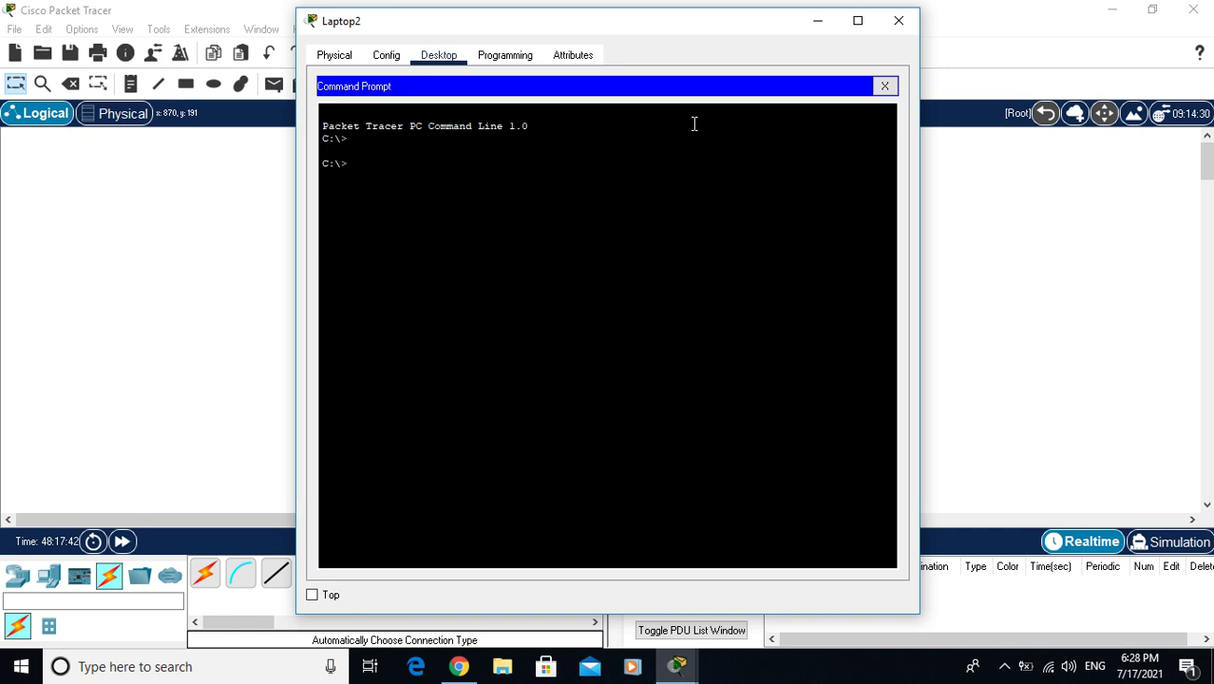
text(p)
key(BackSpace)
text(ipconfig)
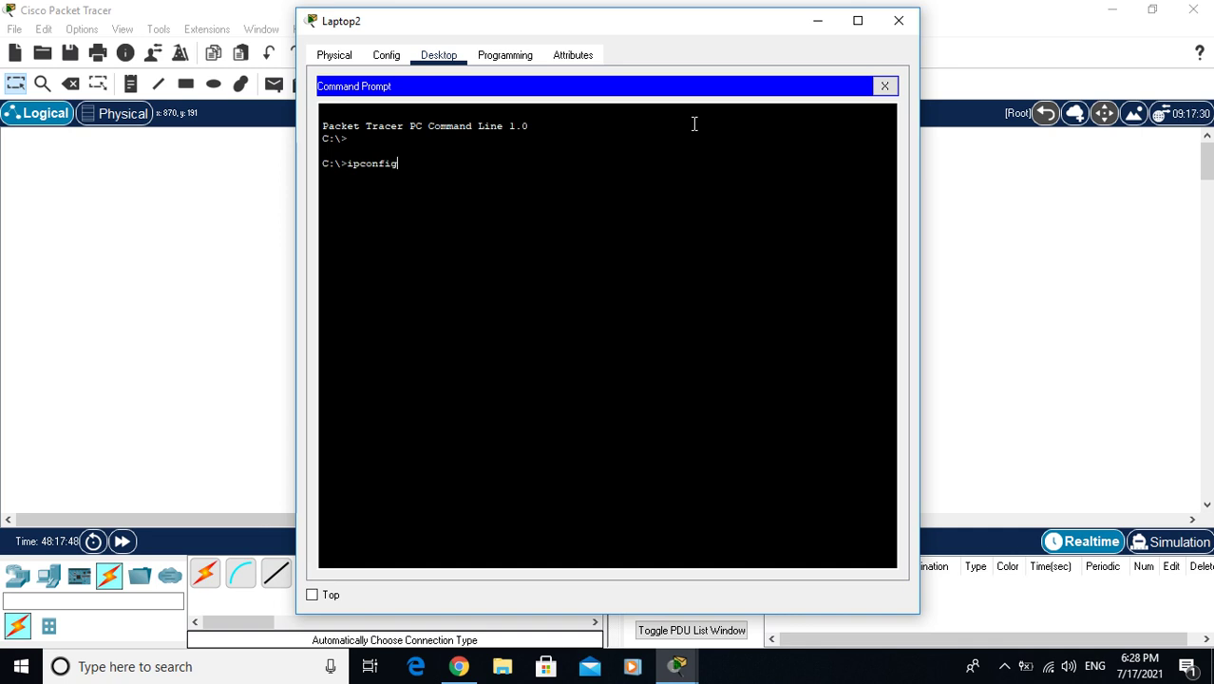
key(Return)
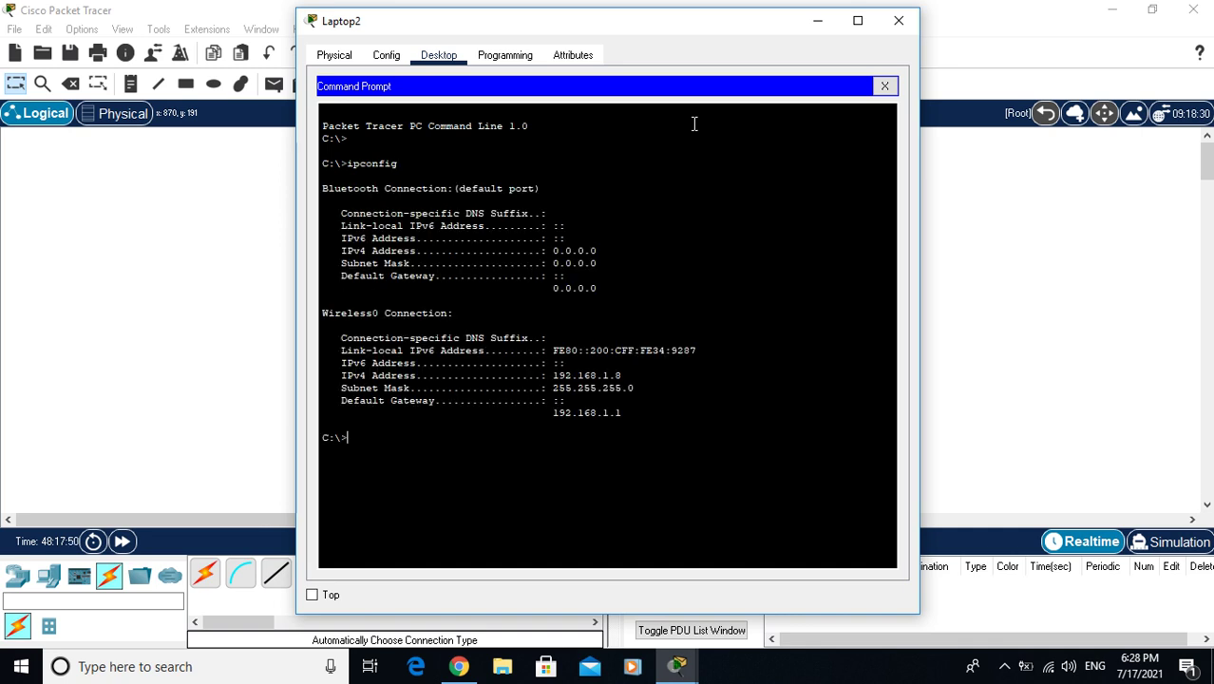
click(857, 20)
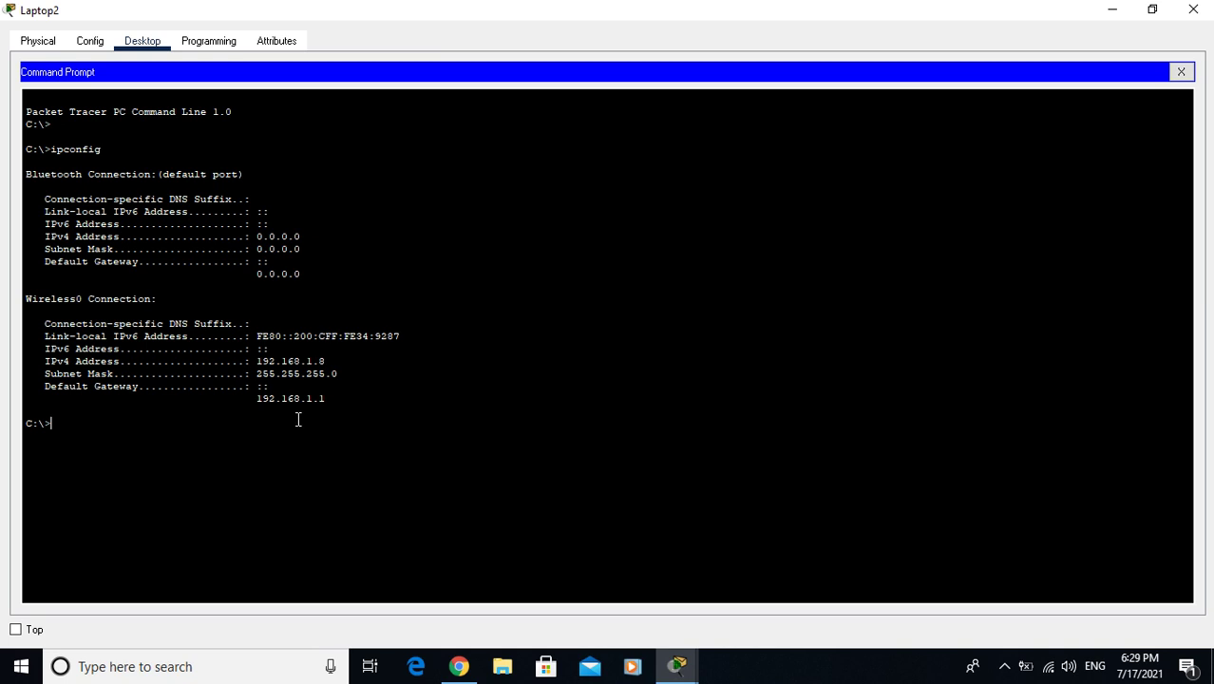
drag(250, 377, 338, 377)
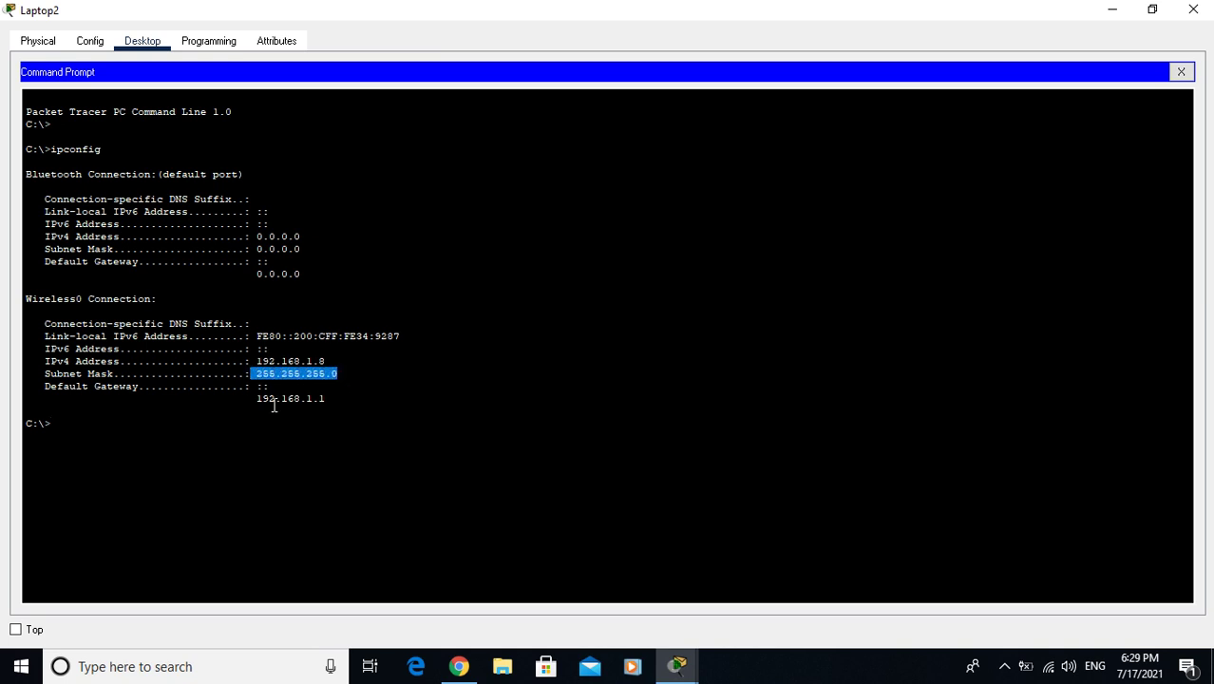
drag(251, 400, 331, 400)
click(125, 417)
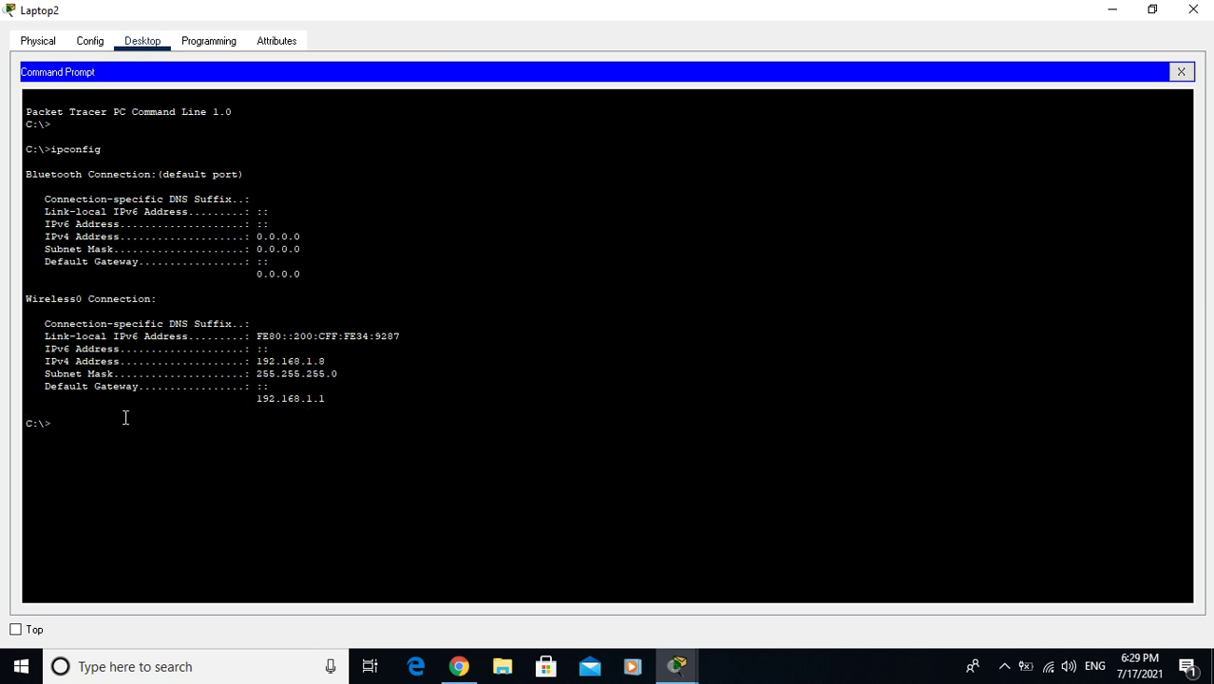
Ping gateway 192.168.1.1 from Laptop2 with 0% loss, then close the command prompt
key(Return)
text(ping)
text(192.168.1.1)
key(Return)
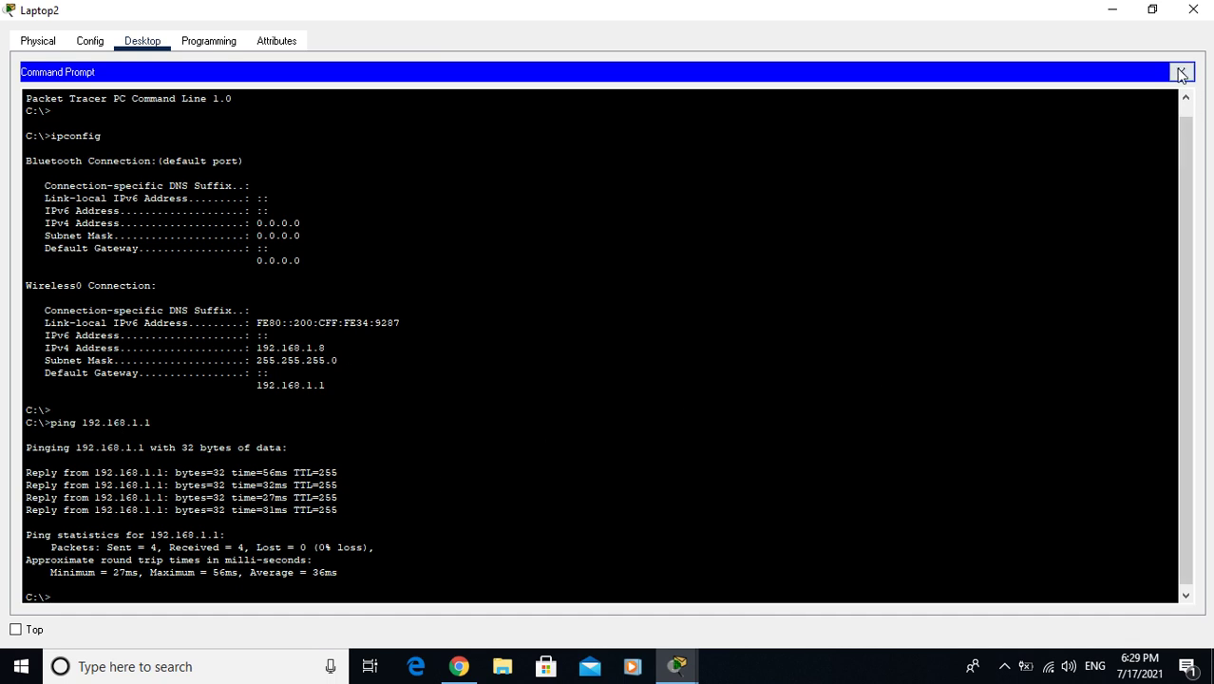
click(1181, 73)
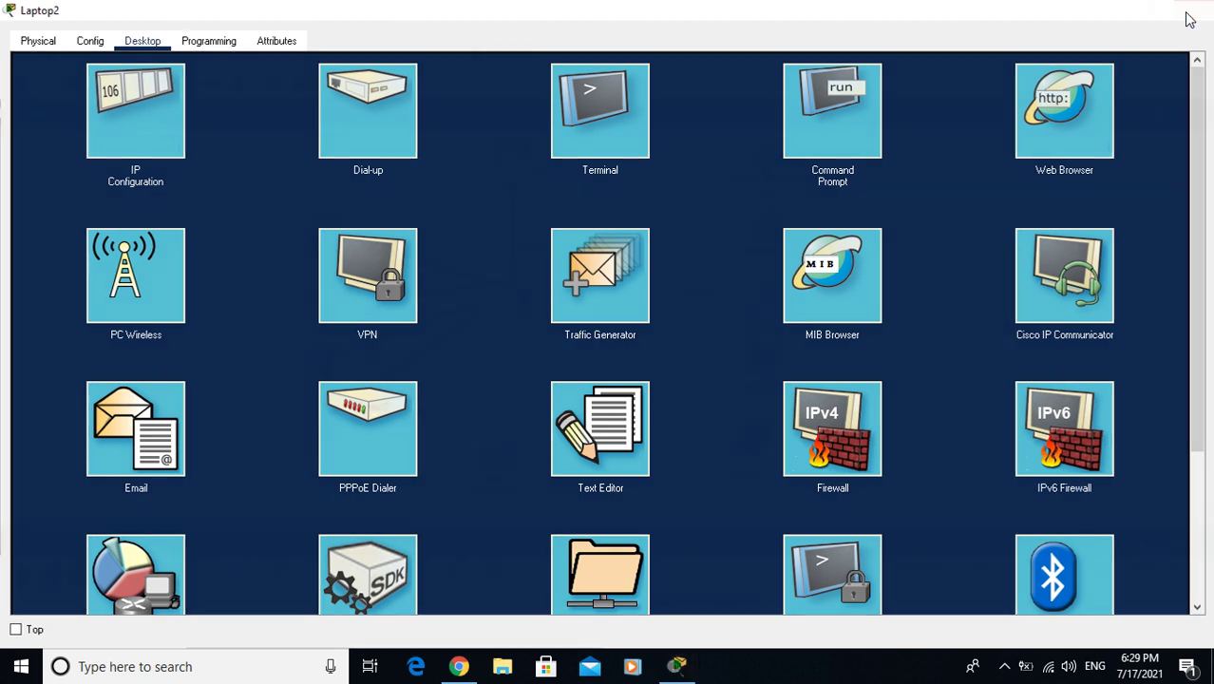
Close Laptop2 and review PC0's DHCP settings: 192.168.1.9, mask 255.255.255.0, gateway 192.168.1.1
click(1193, 10)
click(319, 245)
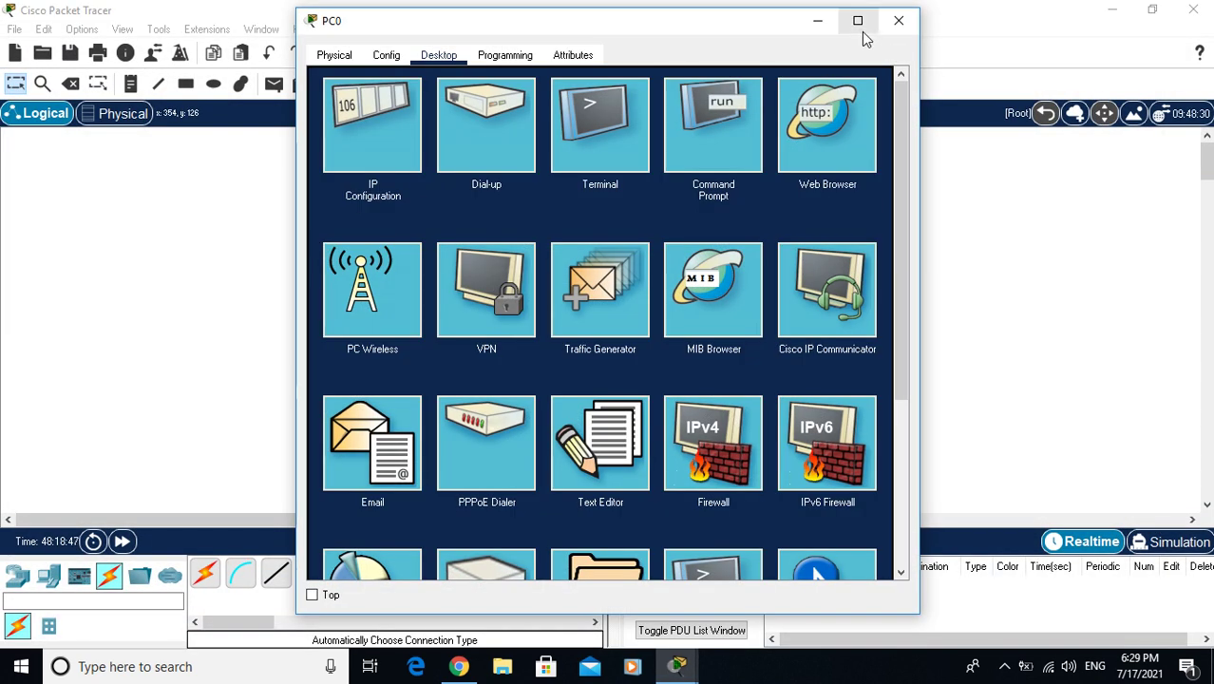
click(856, 22)
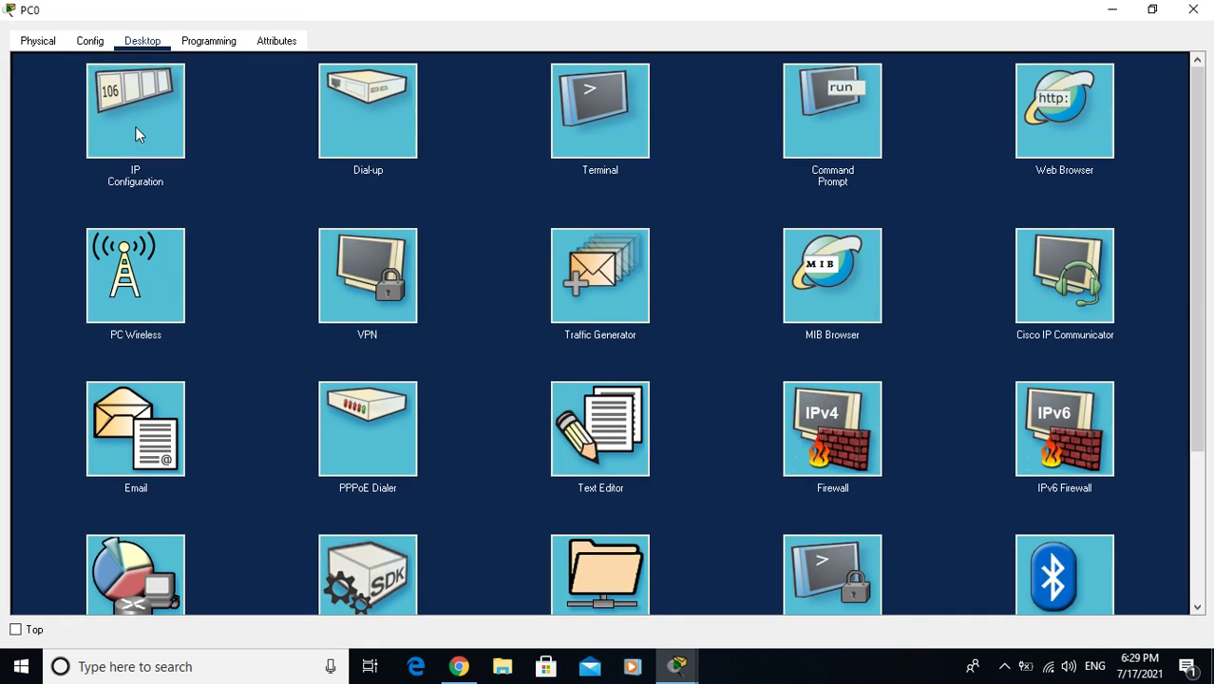
click(135, 129)
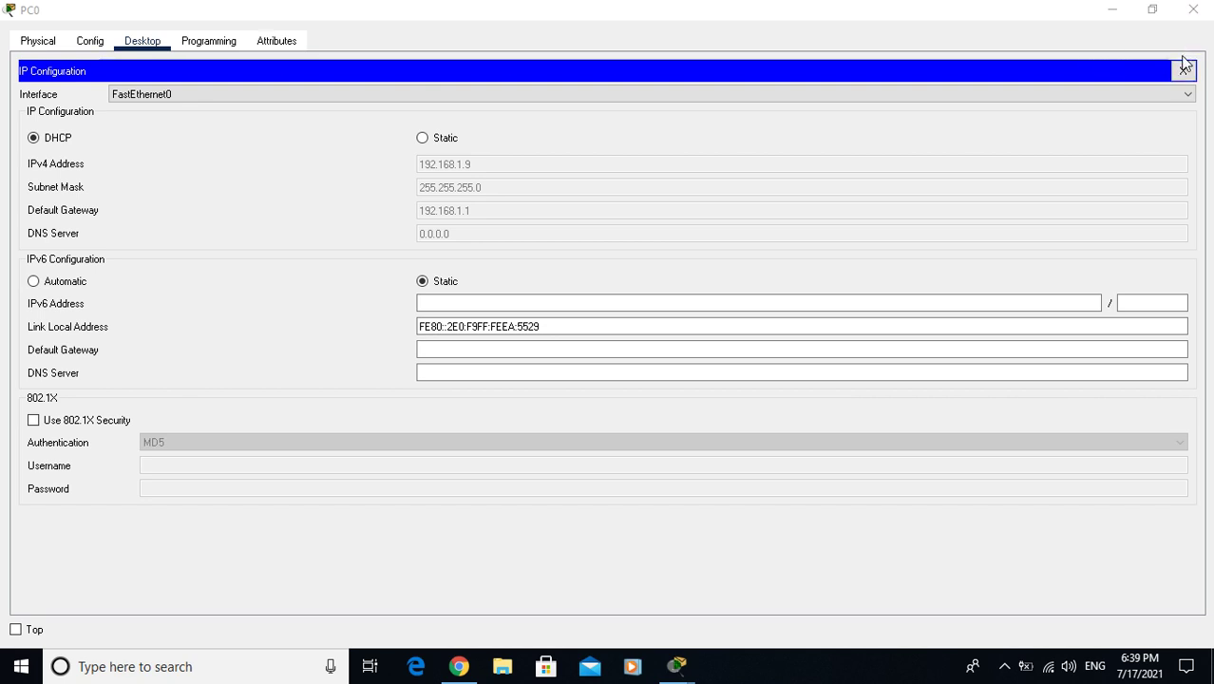
click(1184, 71)
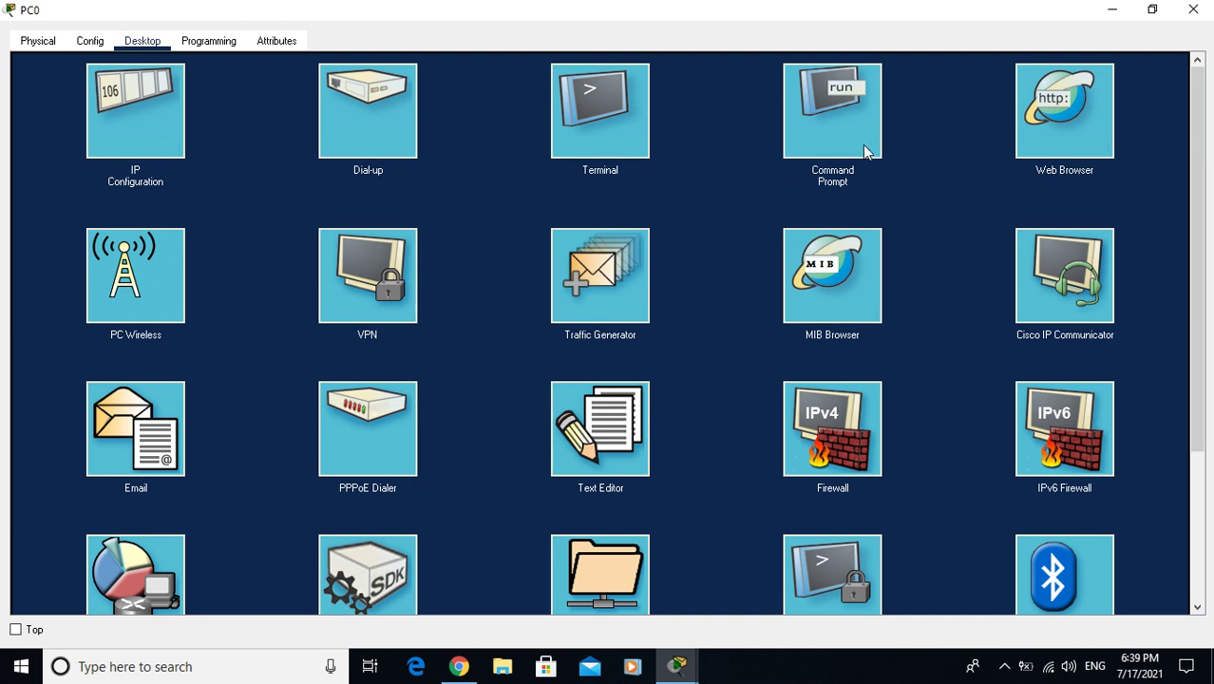
Run ipconfig in PC0's Command Prompt to display its addresses
click(830, 129)
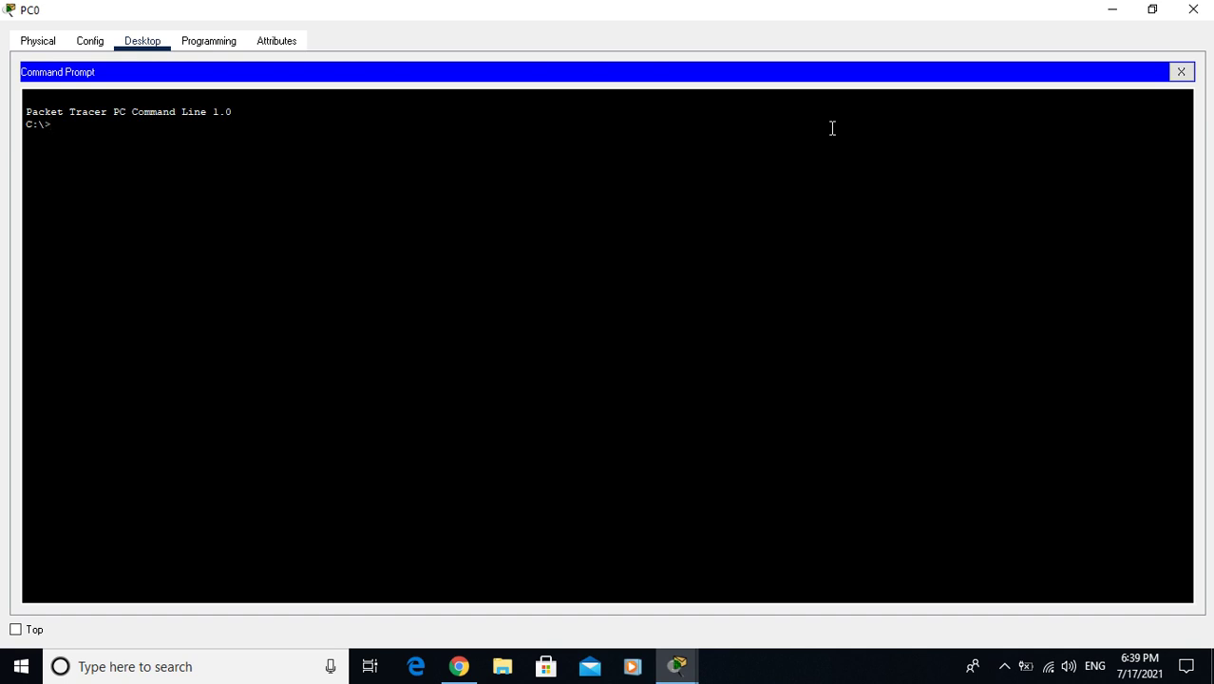
text(ping)
key(BackSpace)
key(BackSpace)
key(BackSpace)
key(BackSpace)
text(config)
key(Return)
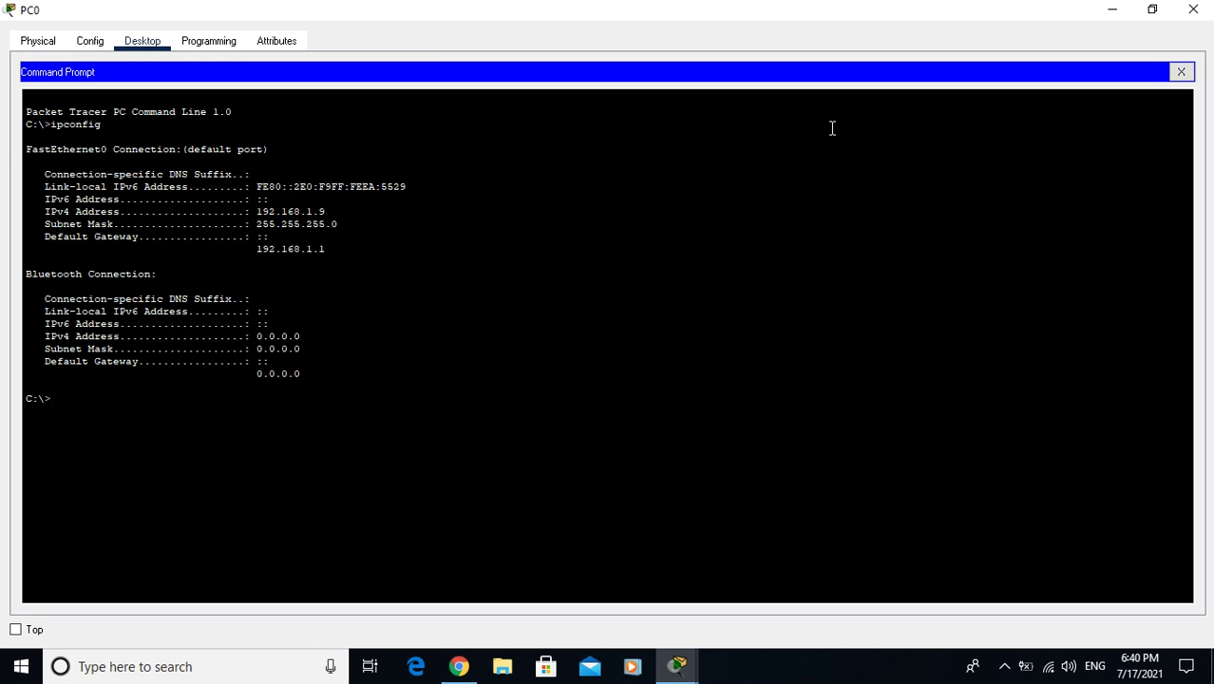
Ping Laptop2 at 192.168.1.8 and gateway 192.168.1.1 from PC0, then close PC0's windows
text(ping 192.168.1.8)
key(Return)
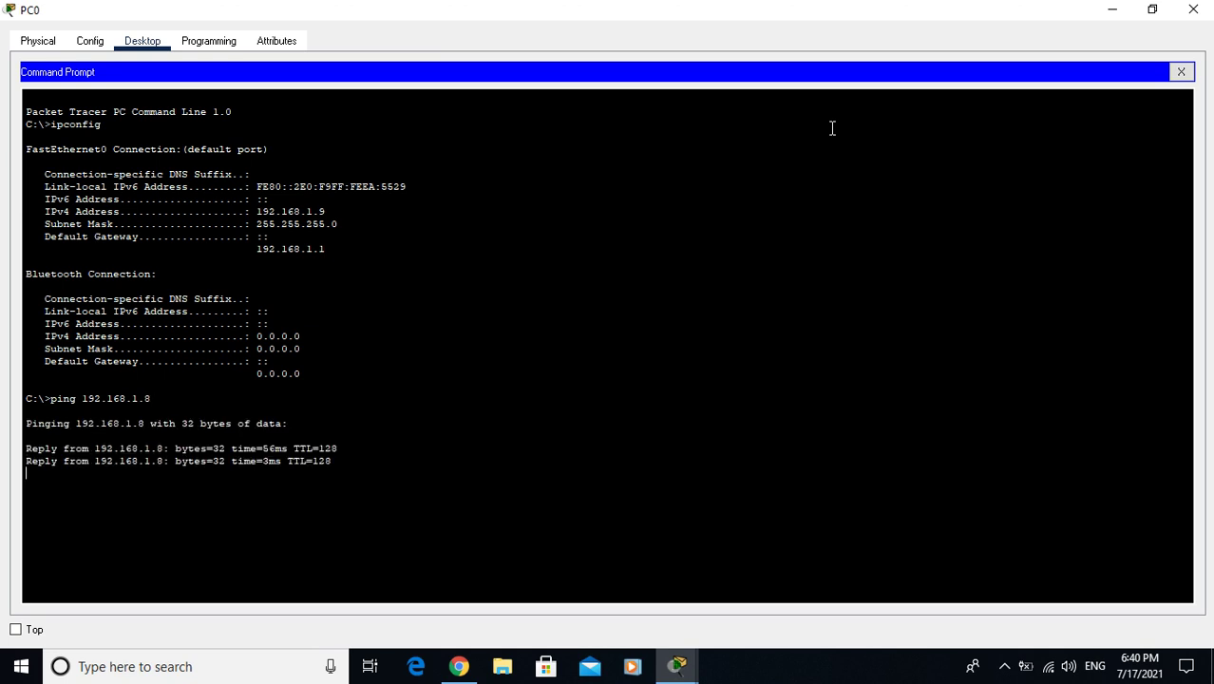
key(Up)
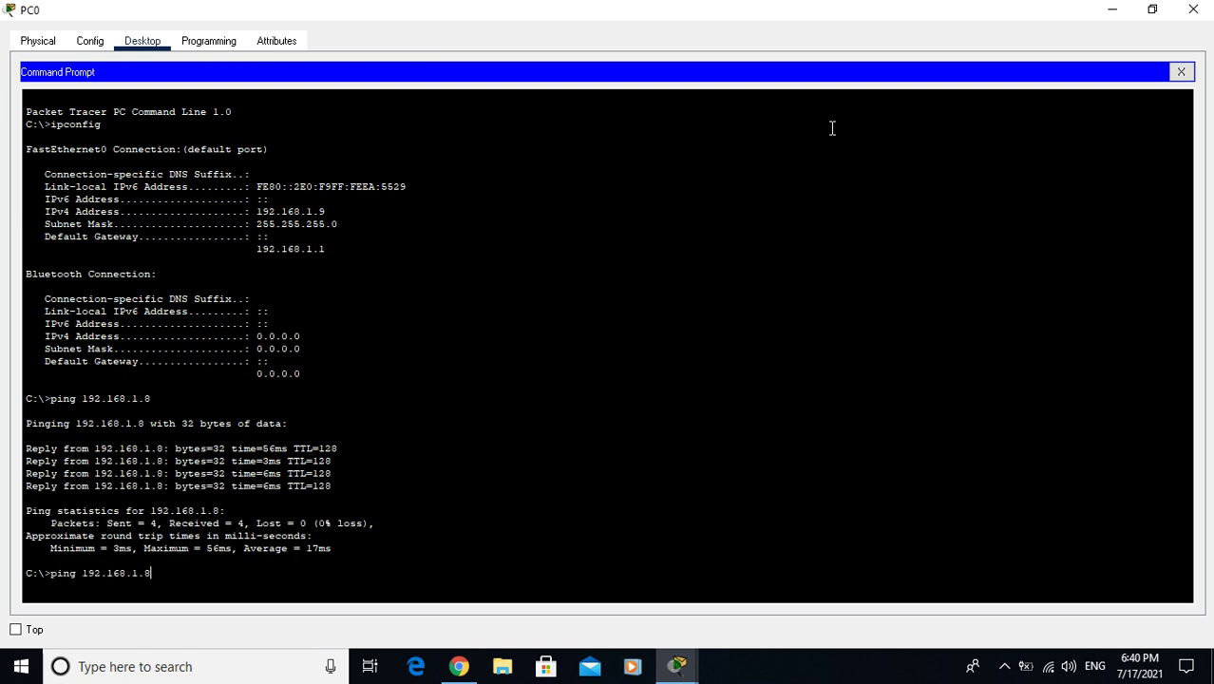
key(BackSpace)
text(1)
key(Return)
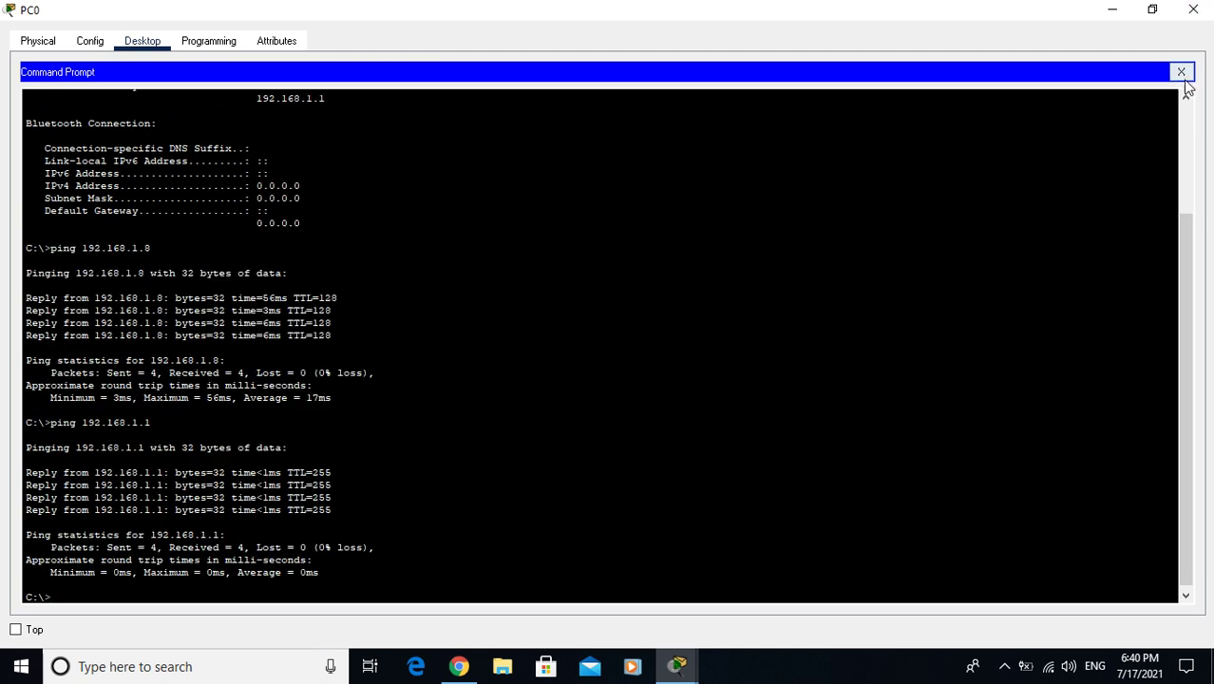
click(1180, 72)
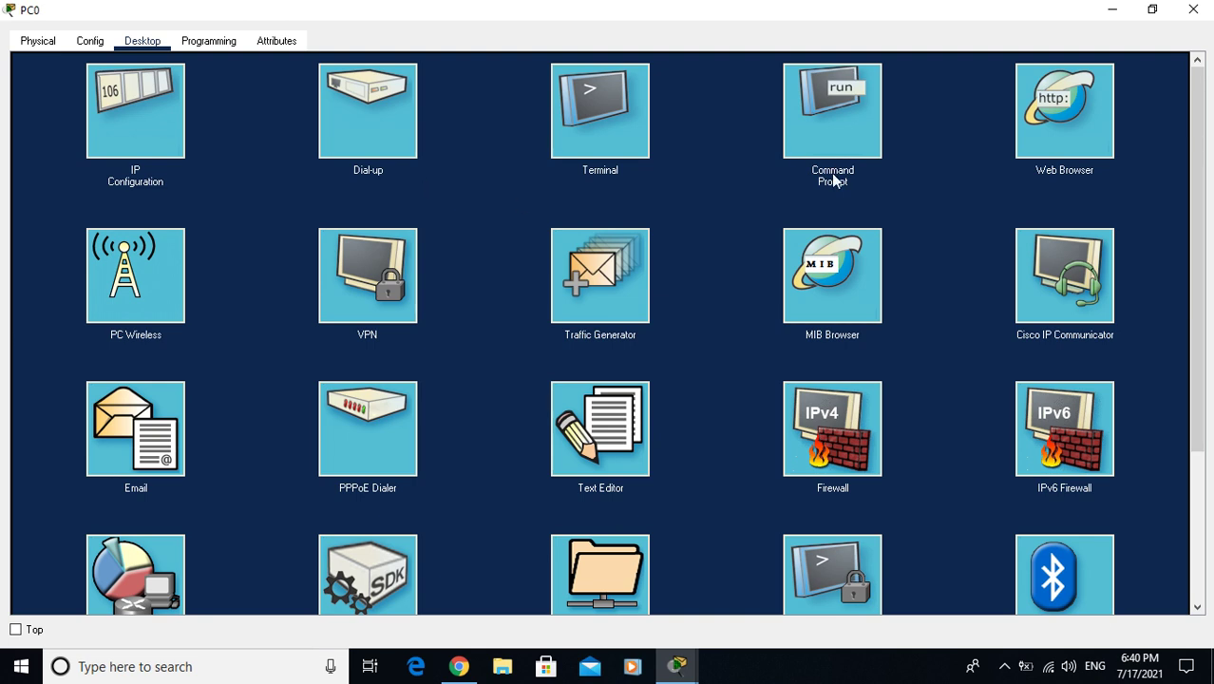
click(1194, 11)
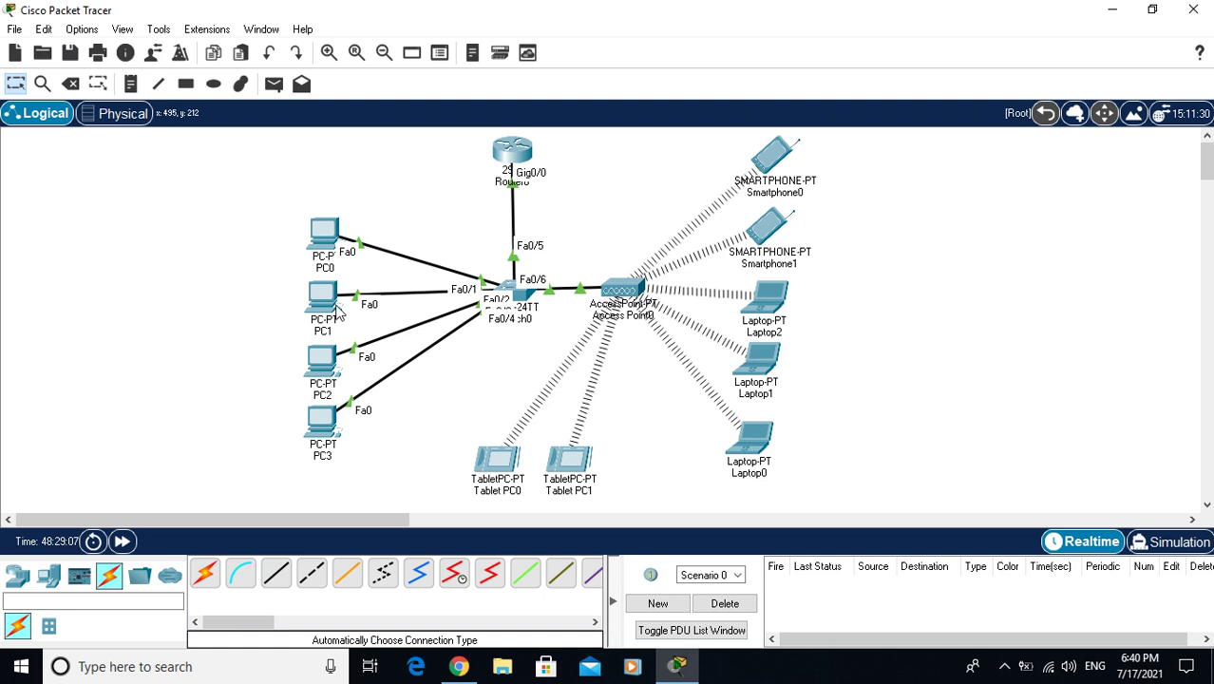